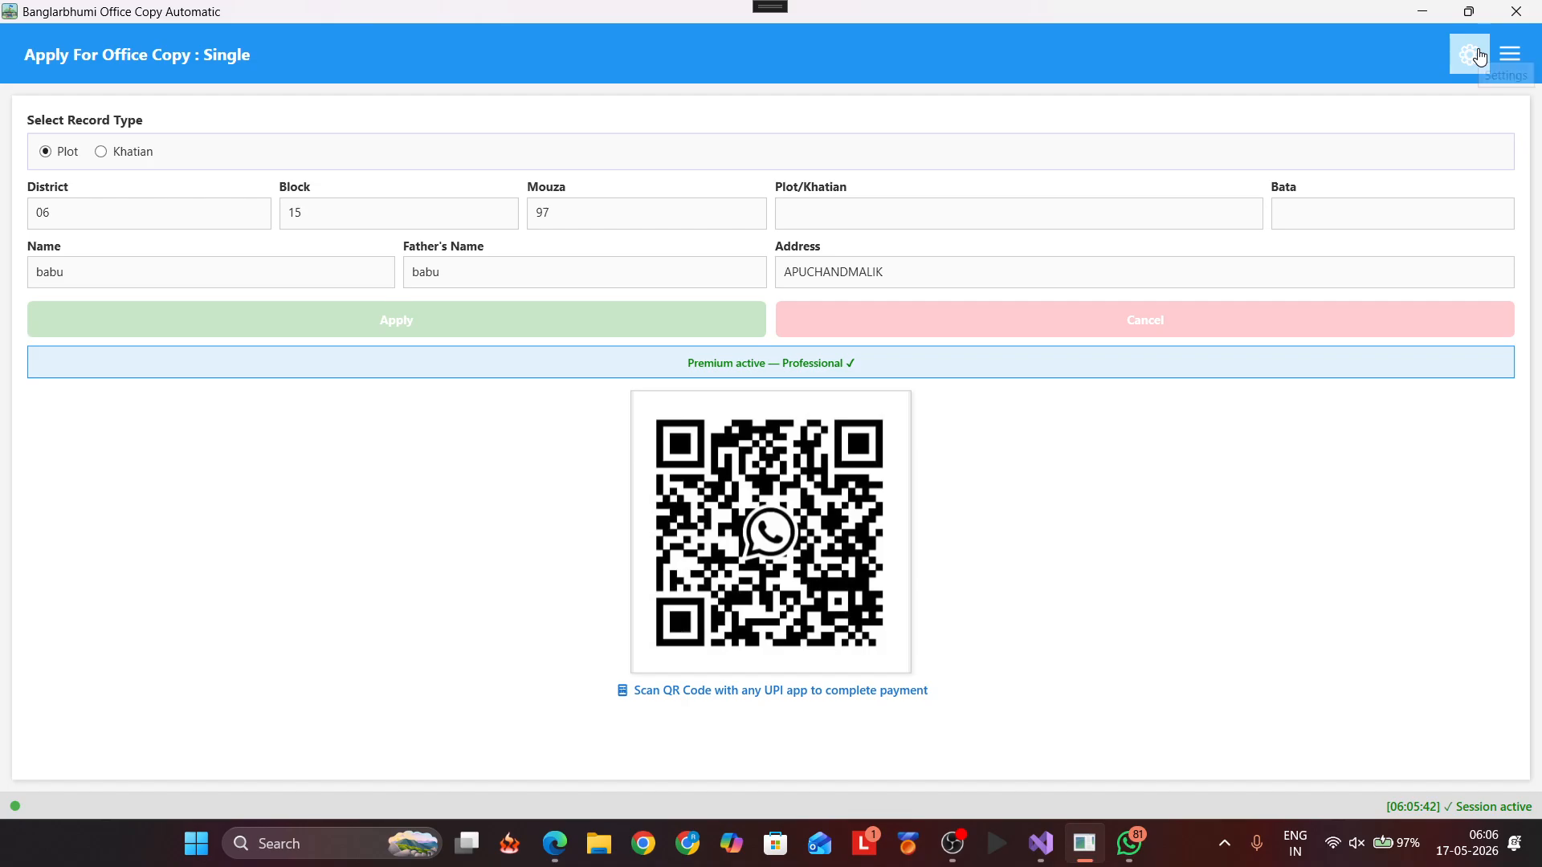
Open Settings from the gear icon on the Apply For Office Copy page.
left_click(1480, 56)
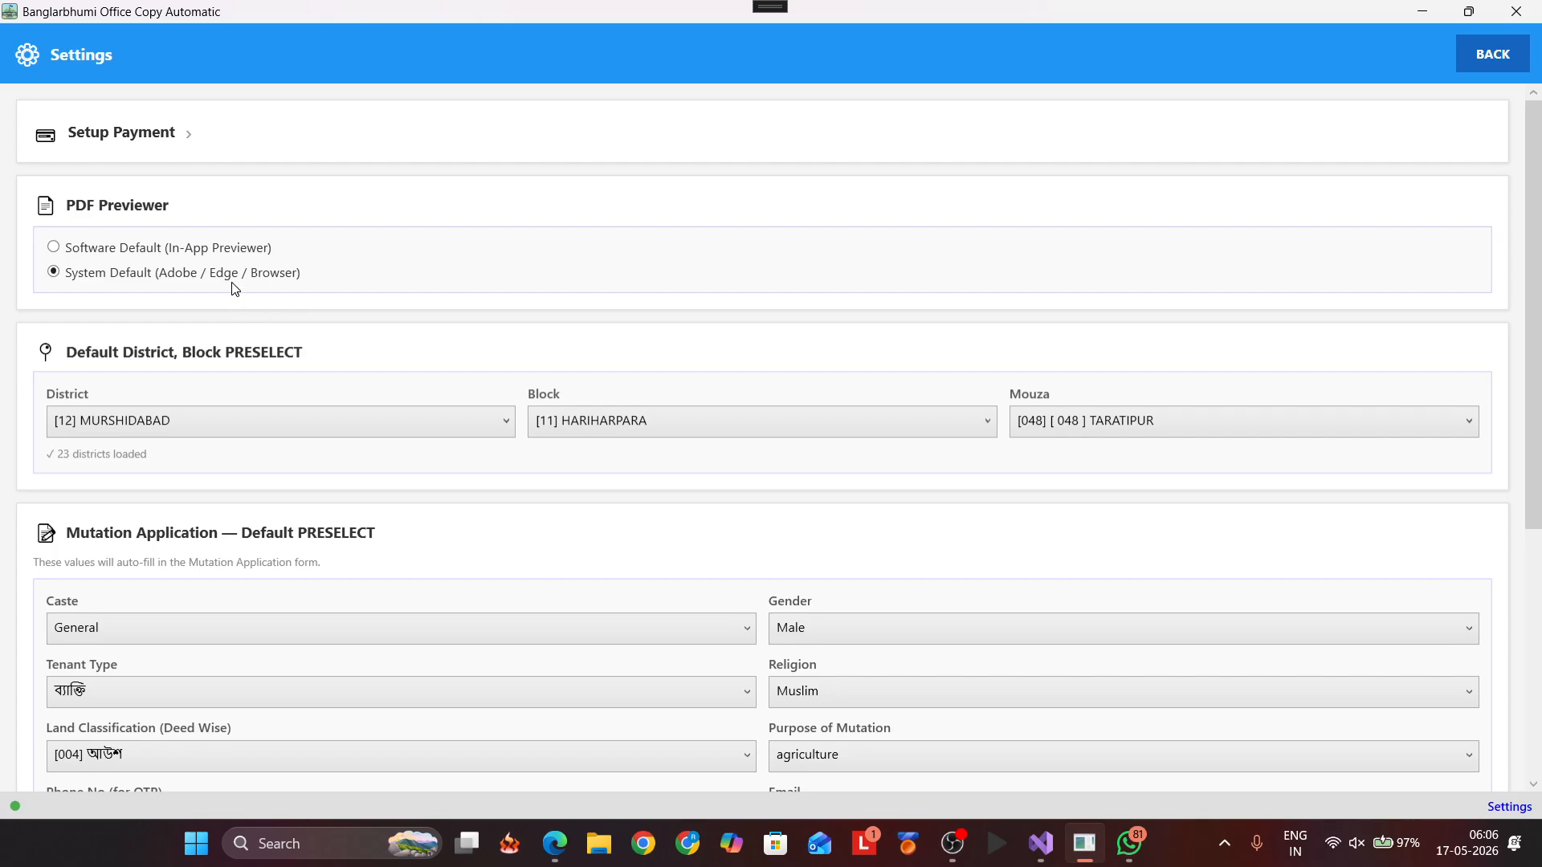
Select the saved OTP phone number, save the Mutation Application defaults, and go back.
scroll(129, 331, "down", 4)
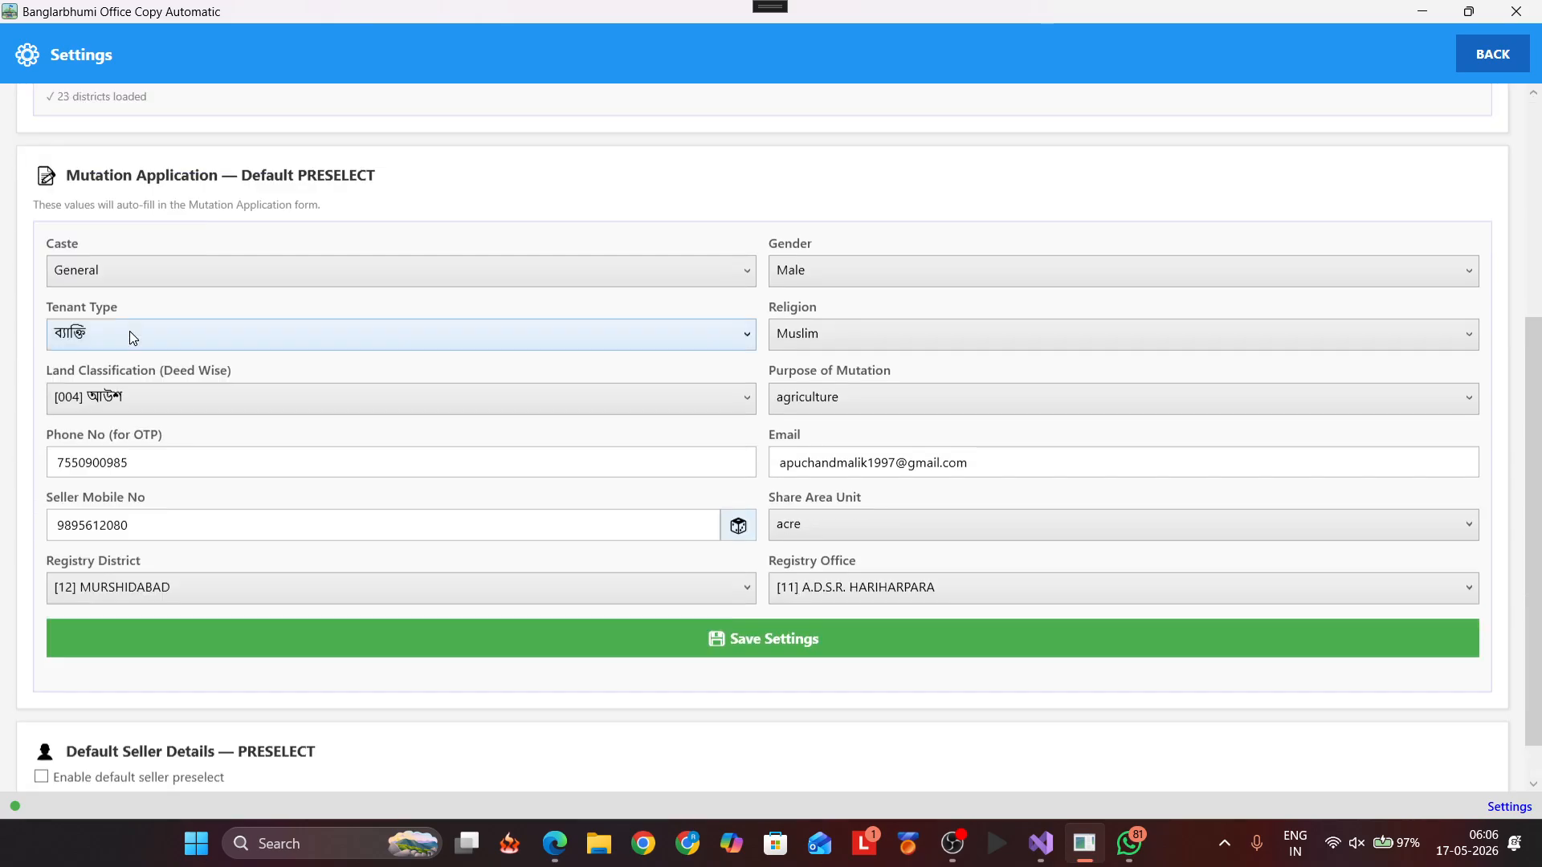
scroll(128, 330, "up", 2)
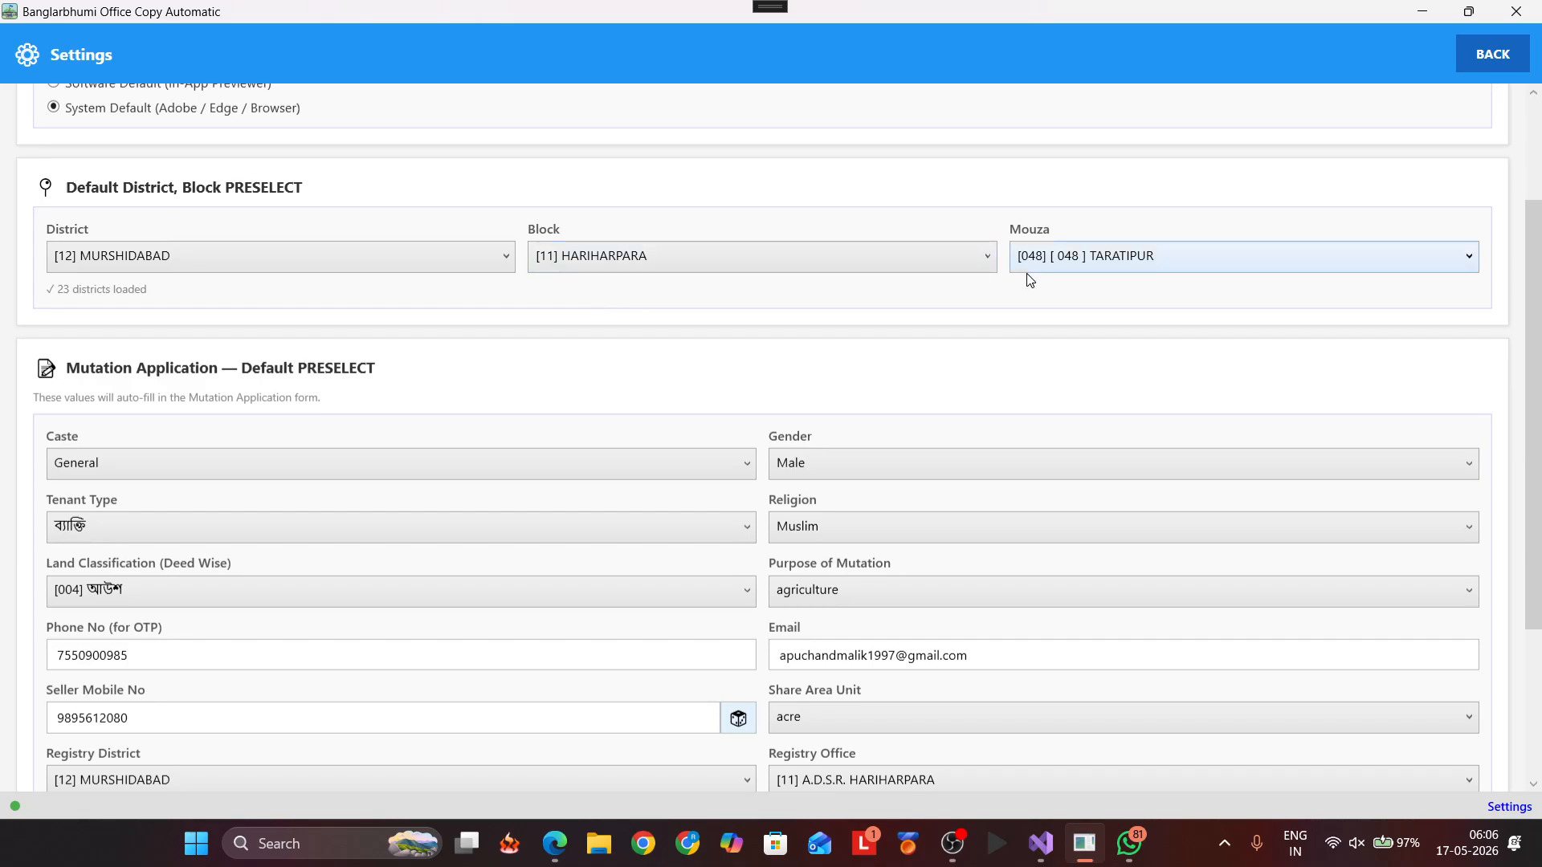
scroll(542, 365, "down", 3)
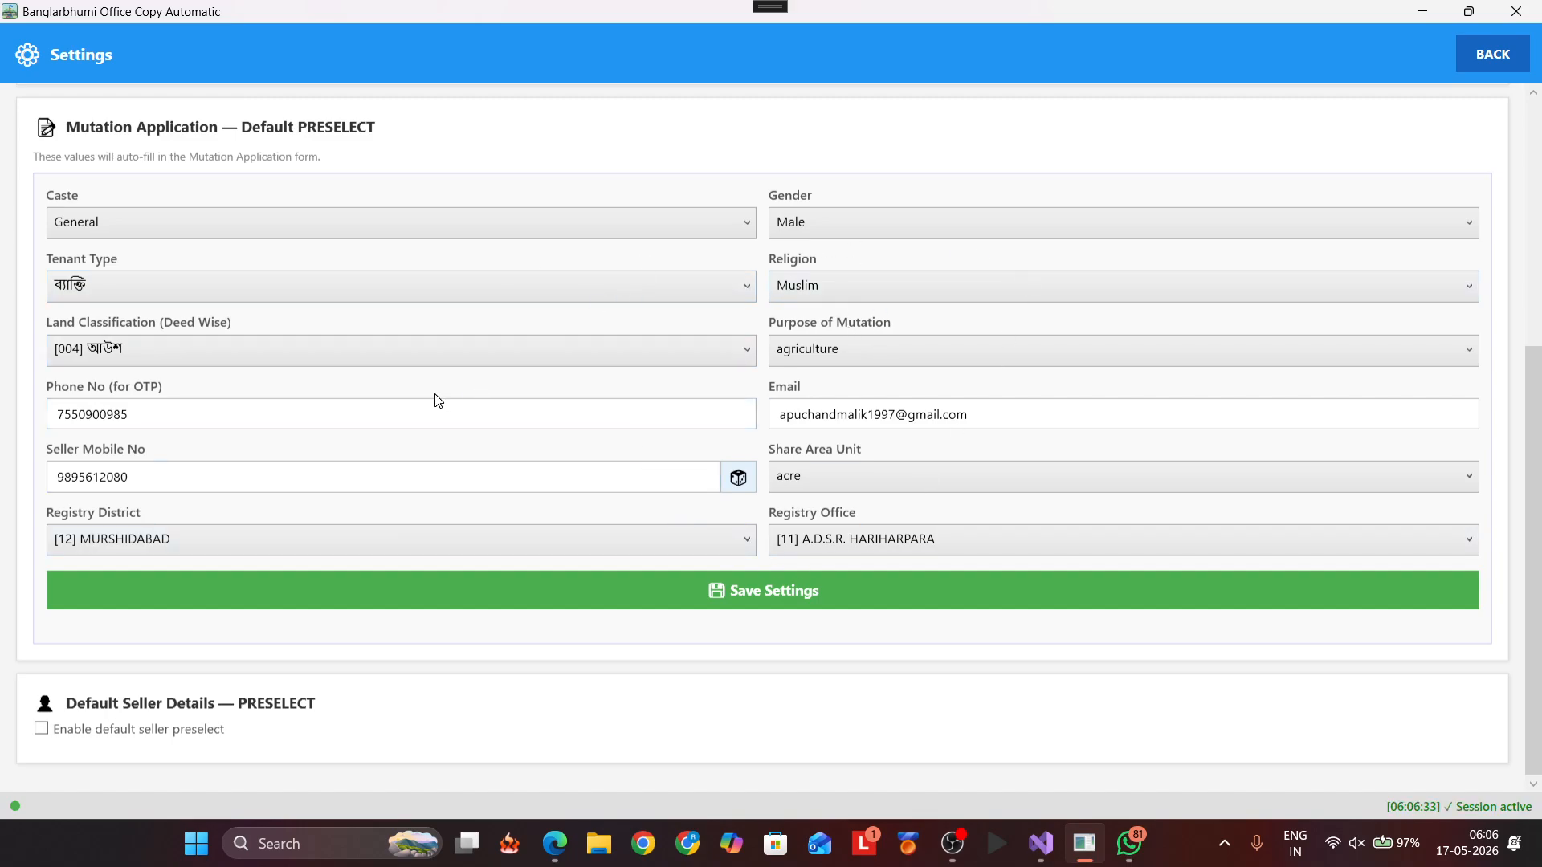
double_click(178, 412)
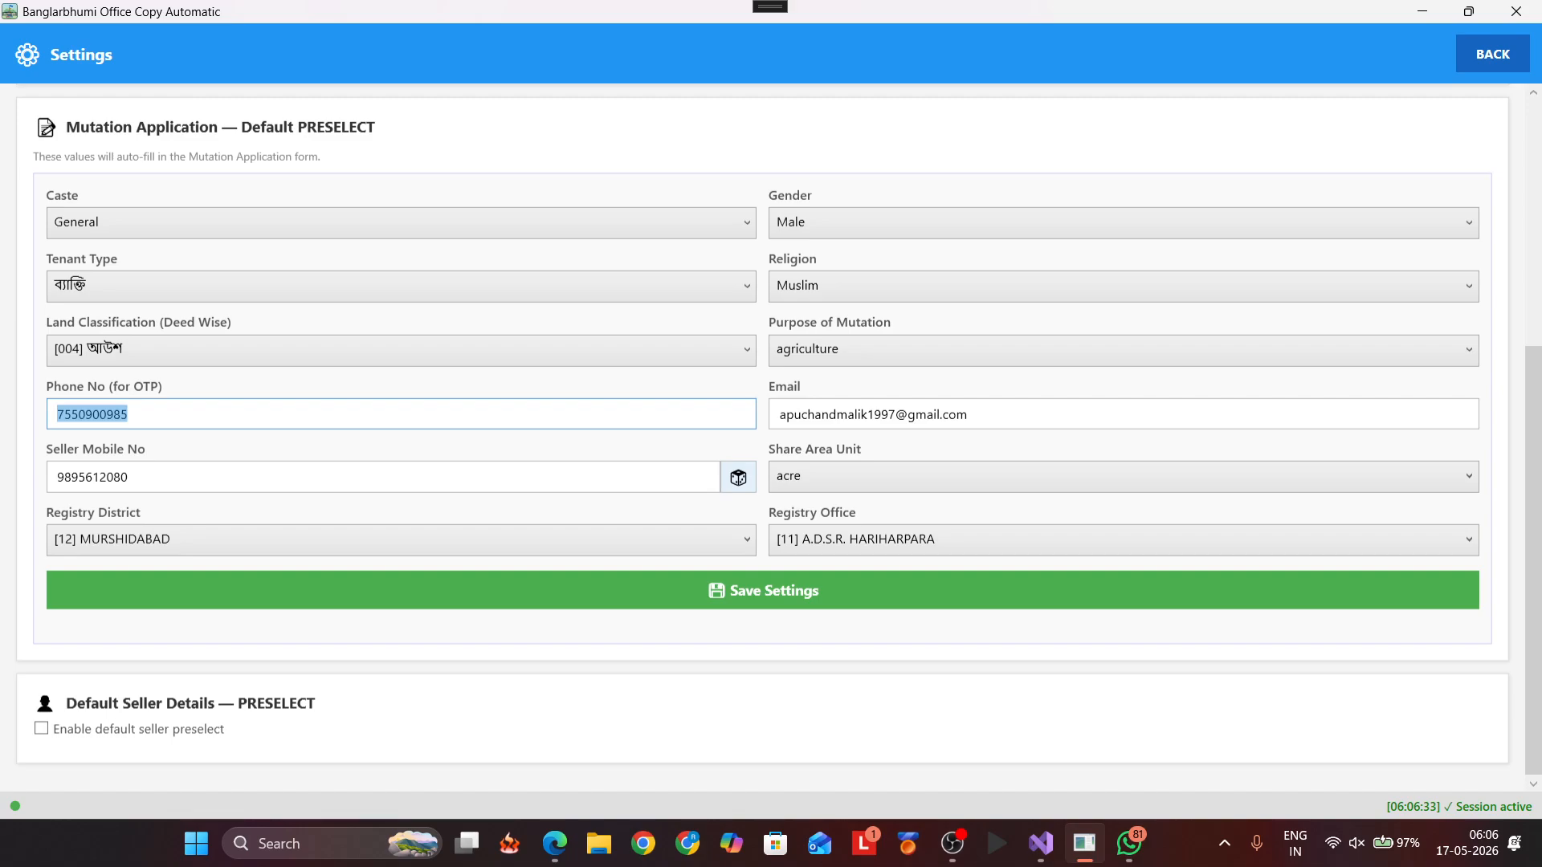
left_click(634, 602)
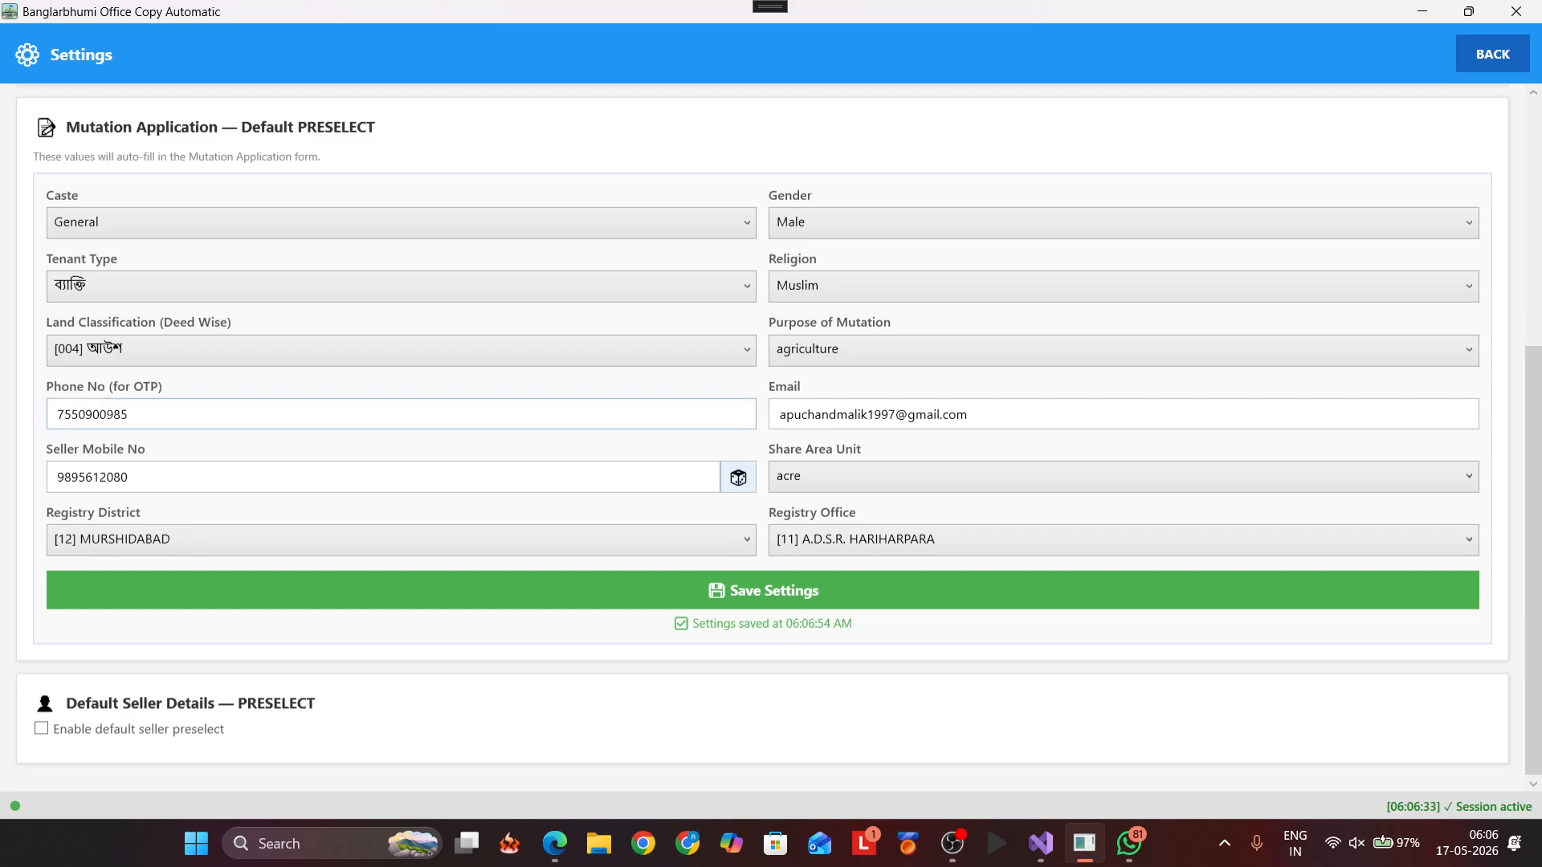
double_click(110, 414)
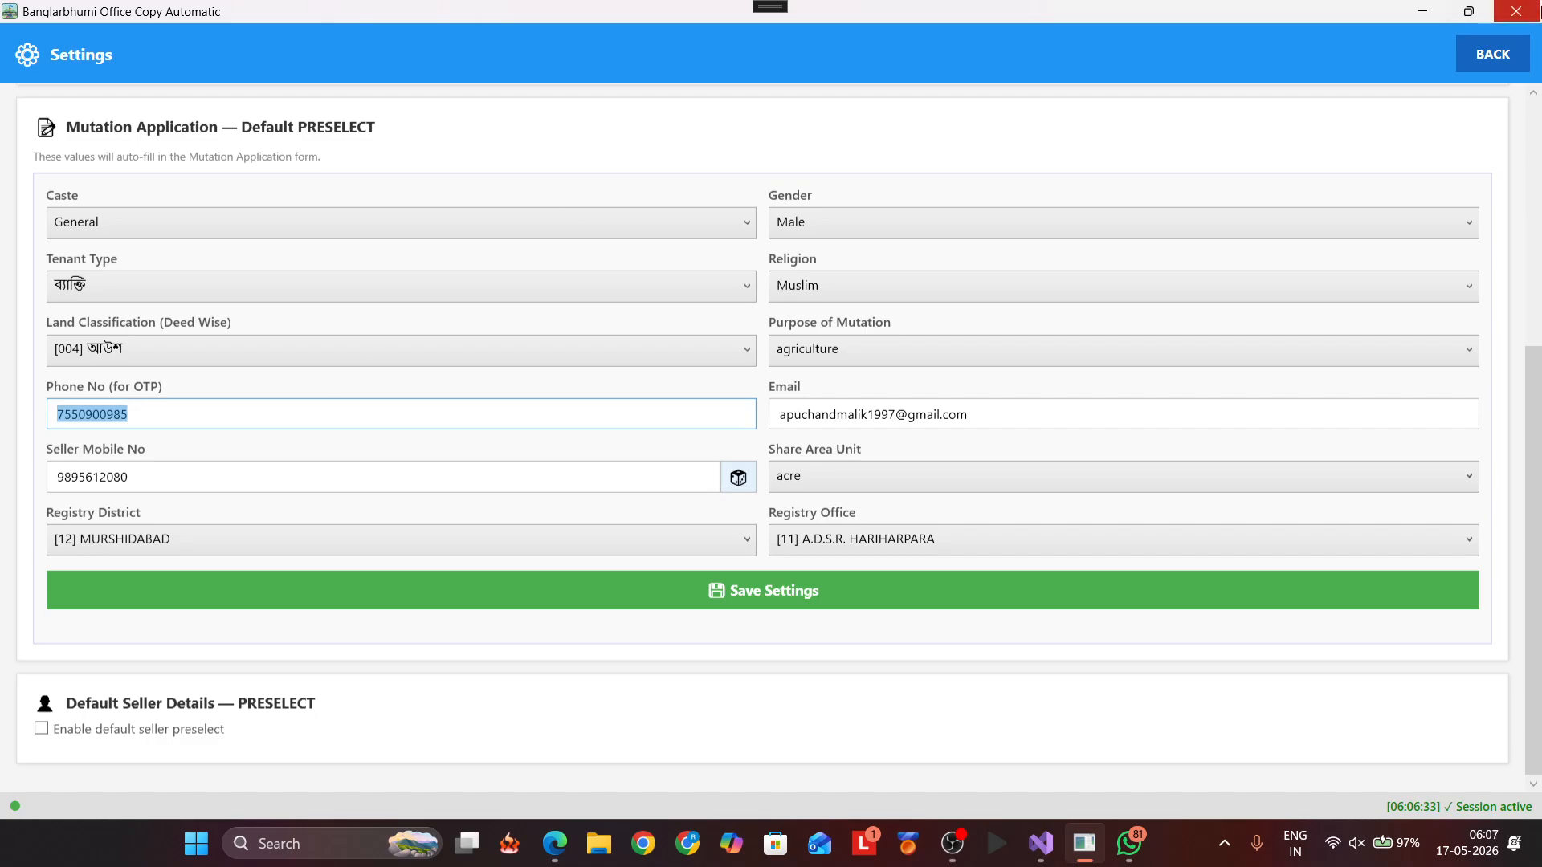
left_click(1507, 71)
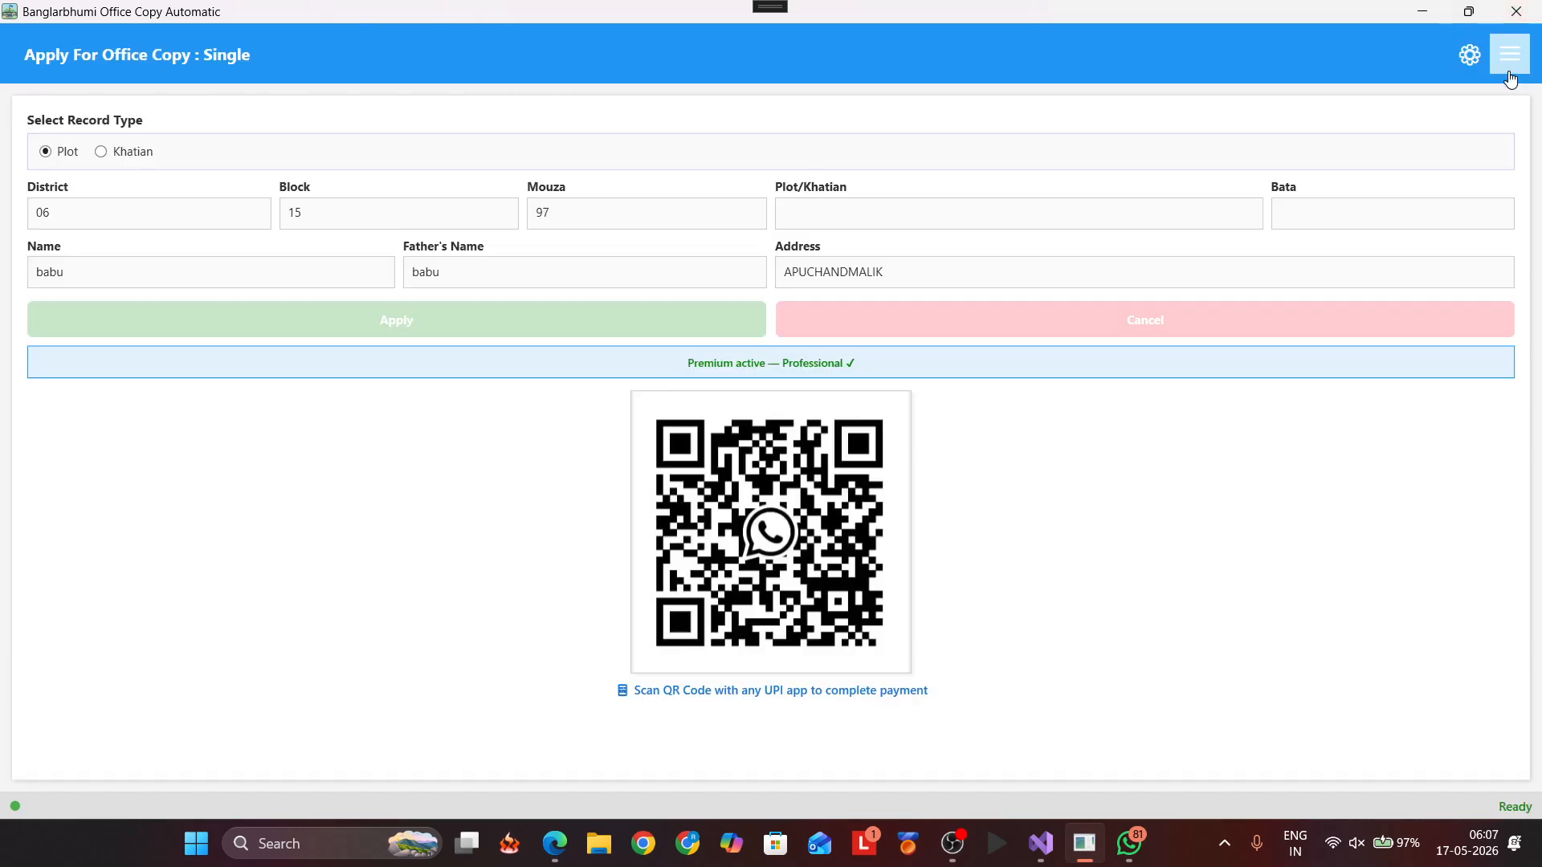
Open the Mutation Application form and choose registry office [01] D.S.R. - I MURSHIDABAD.
left_click(1510, 77)
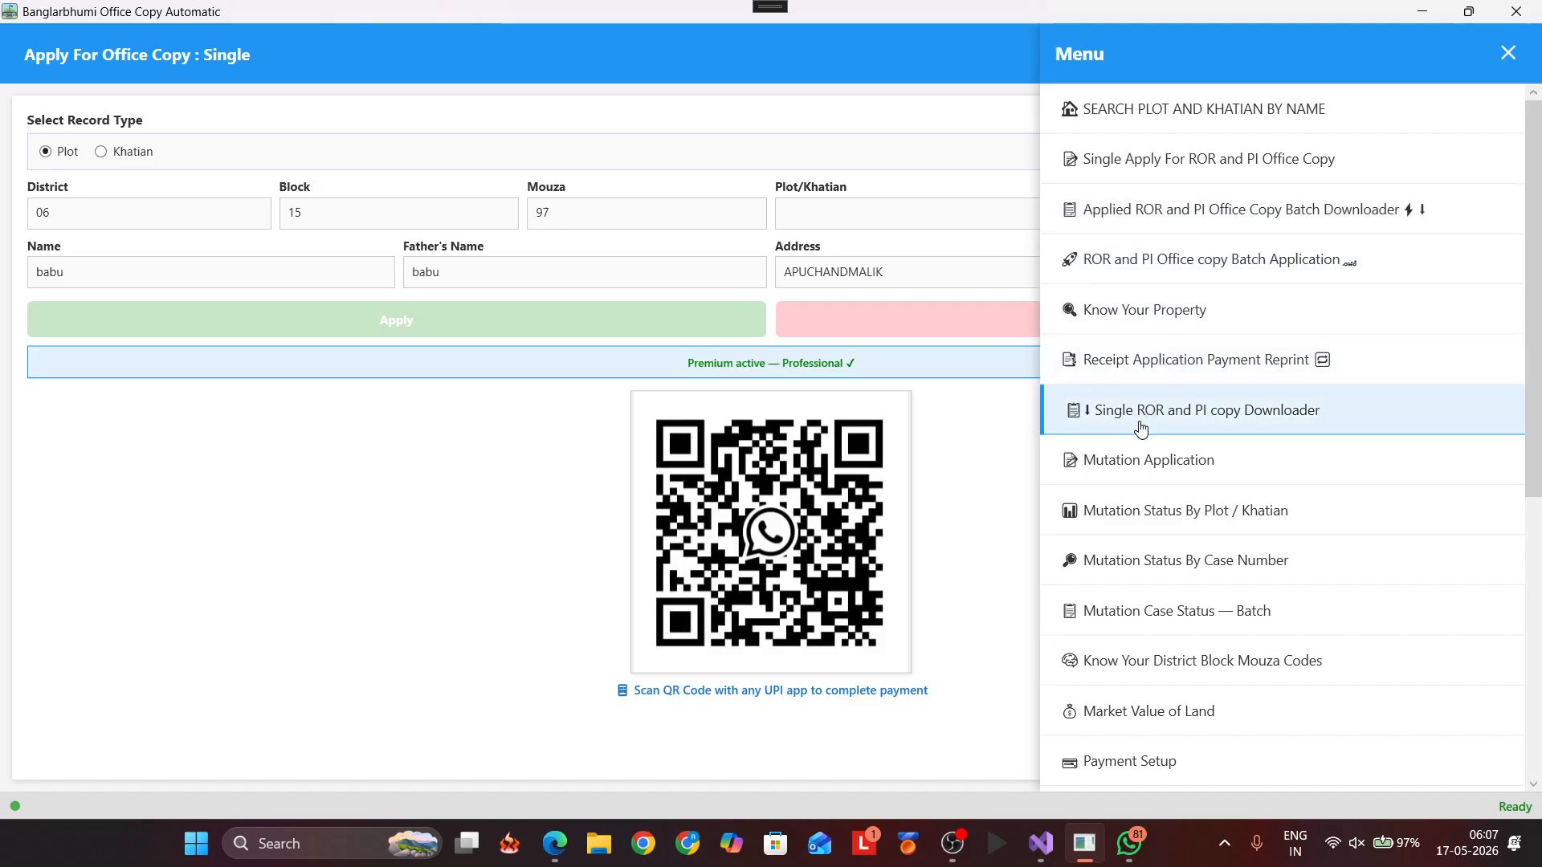
left_click(1136, 461)
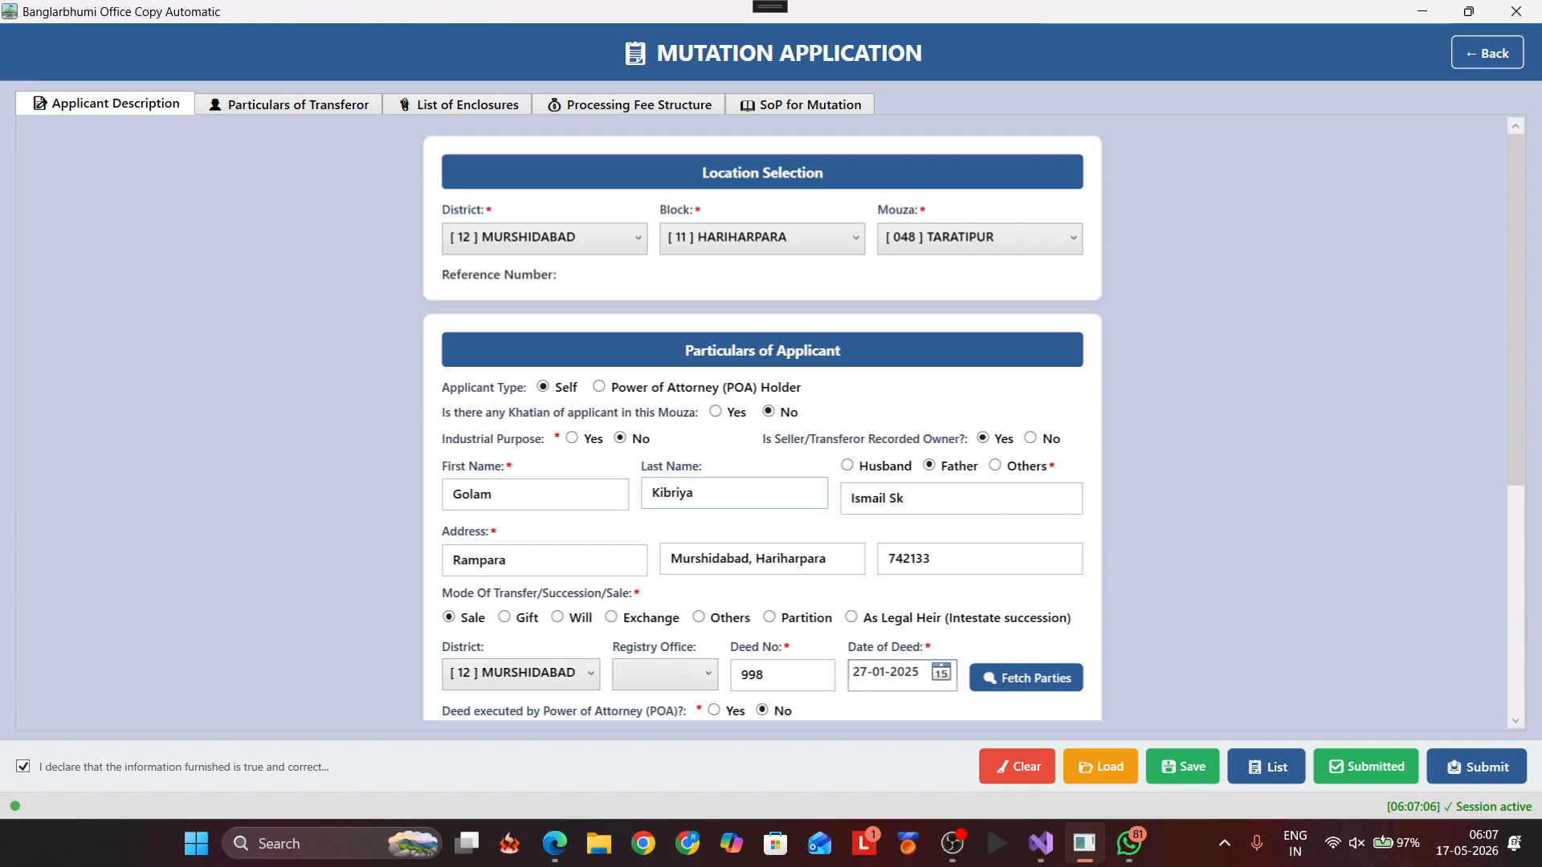
scroll(631, 371, "down", 7)
scroll(631, 371, "up", 7)
scroll(631, 371, "down", 2)
scroll(631, 371, "up", 1)
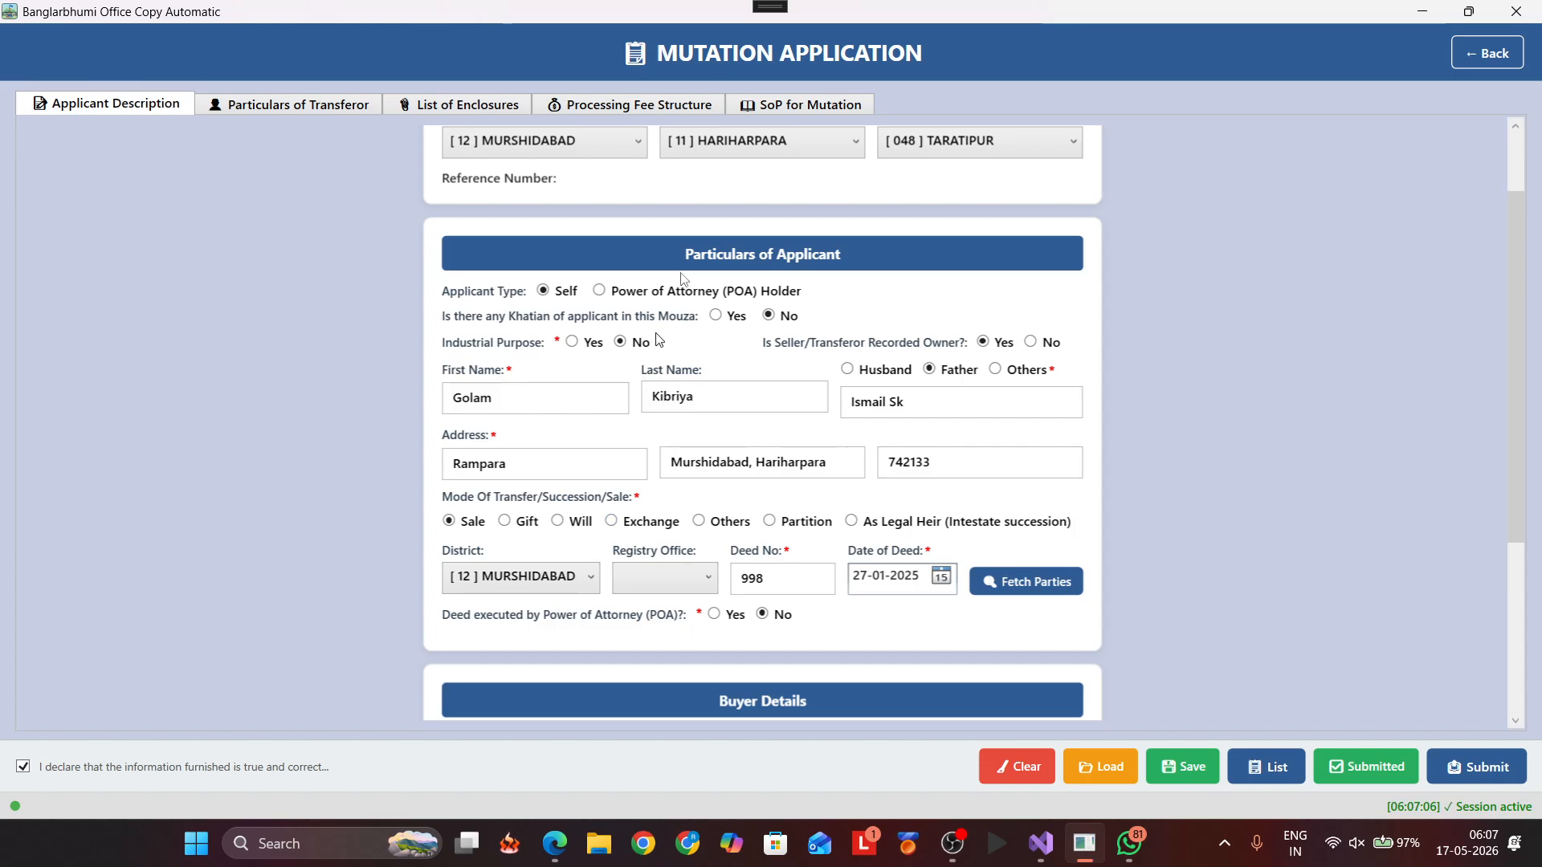
scroll(568, 191, "up", 1)
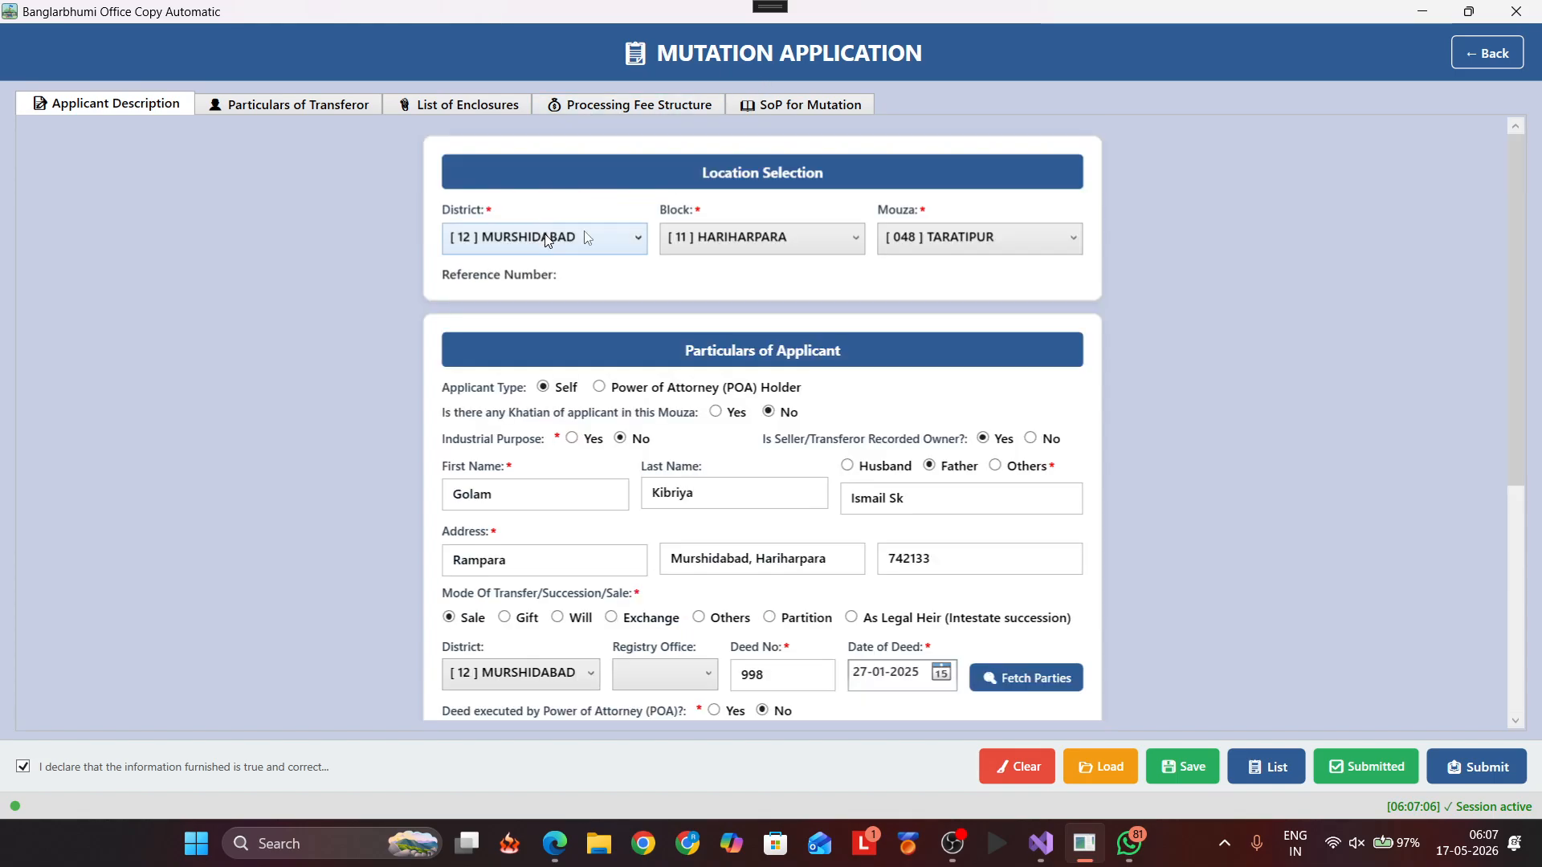
scroll(851, 287, "down", 1)
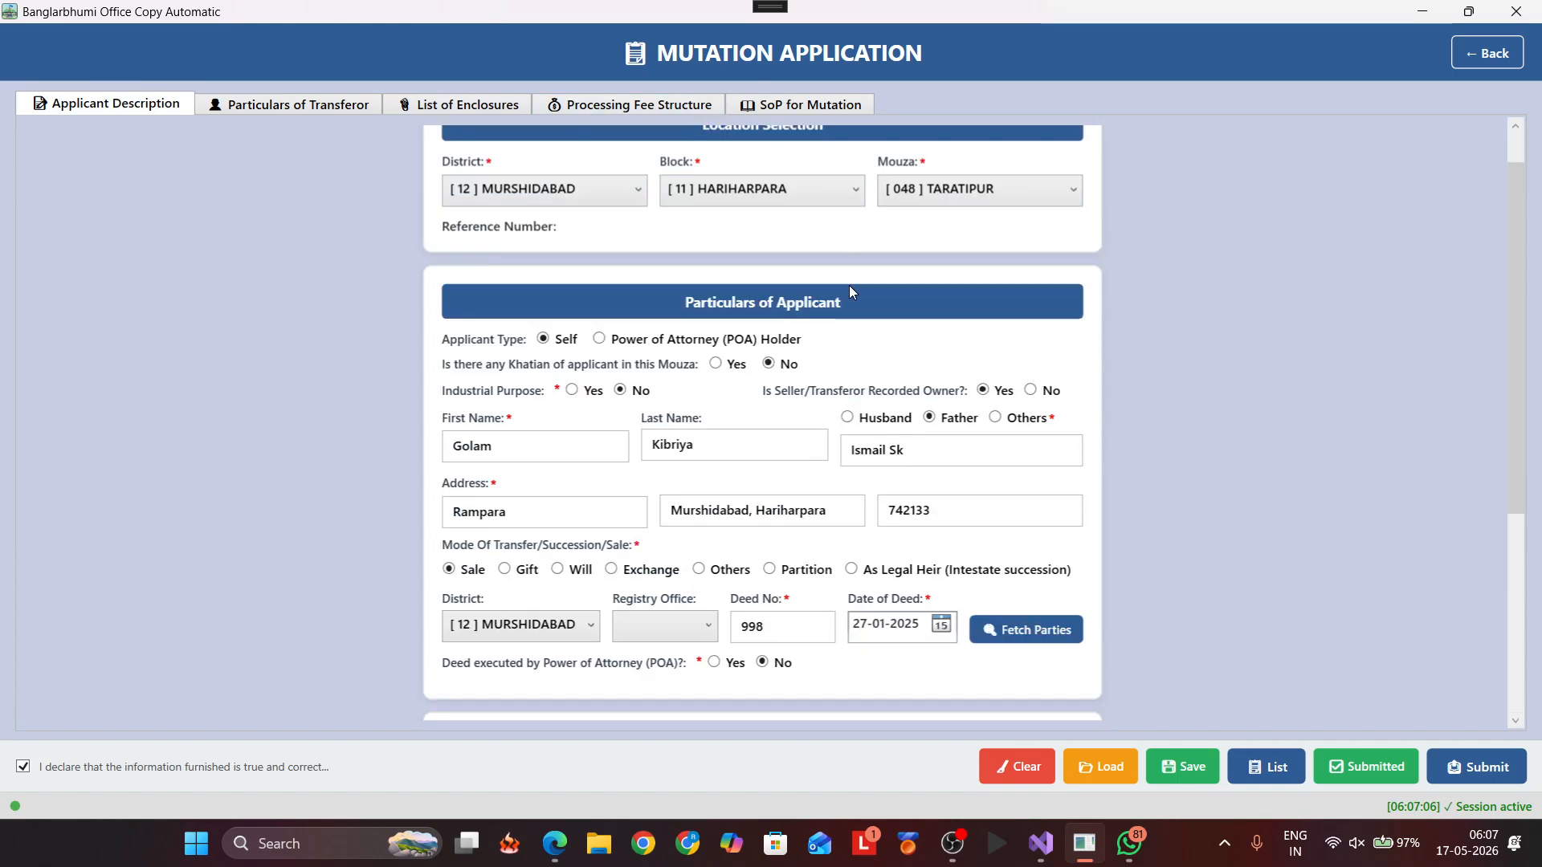
scroll(850, 285, "down", 3)
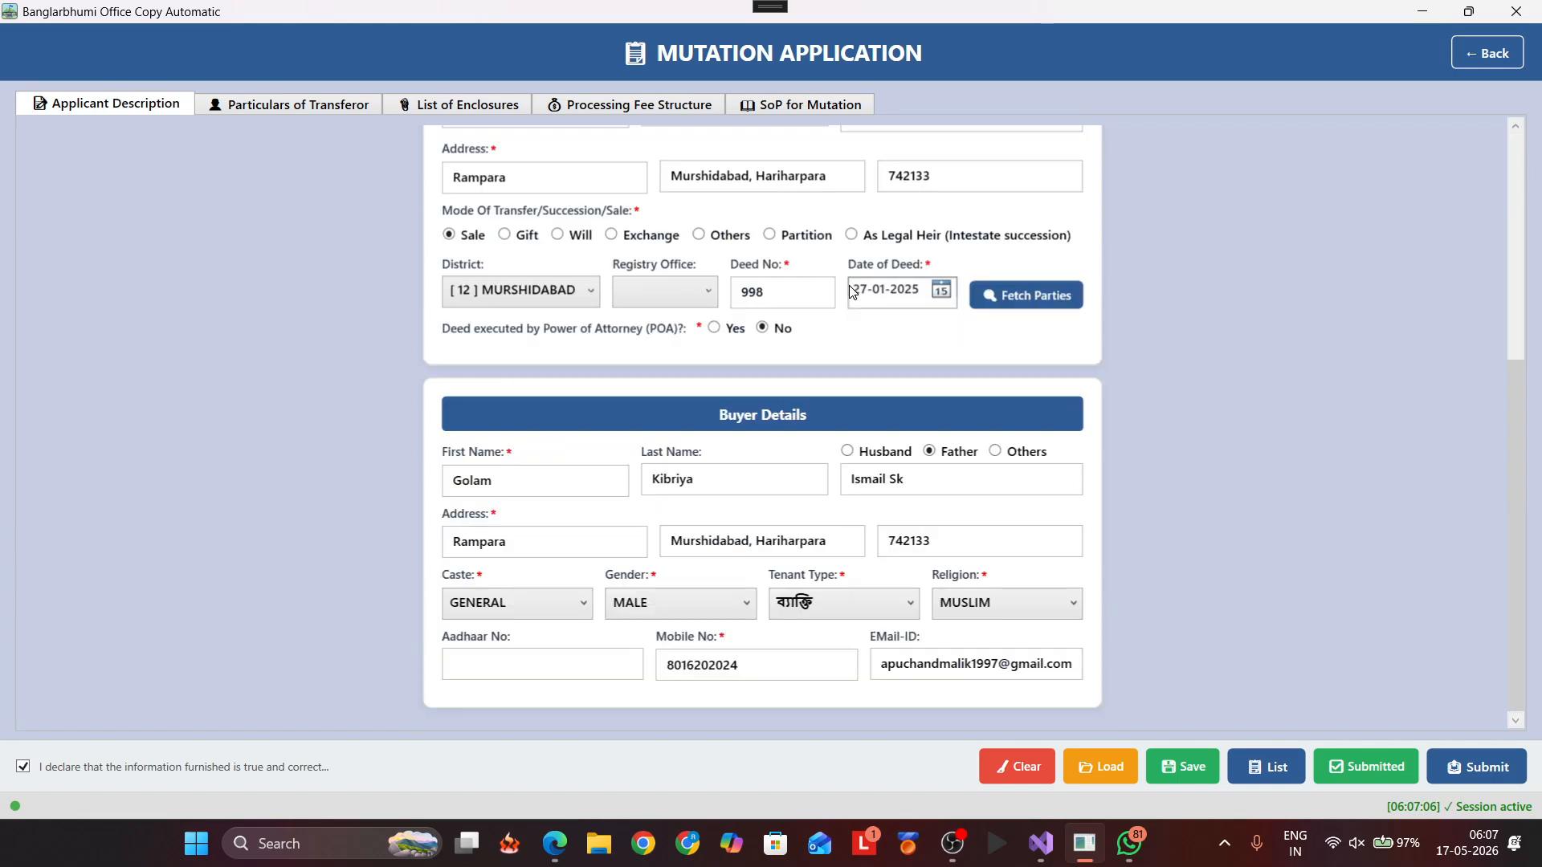
scroll(849, 286, "up", 1)
left_click(665, 397)
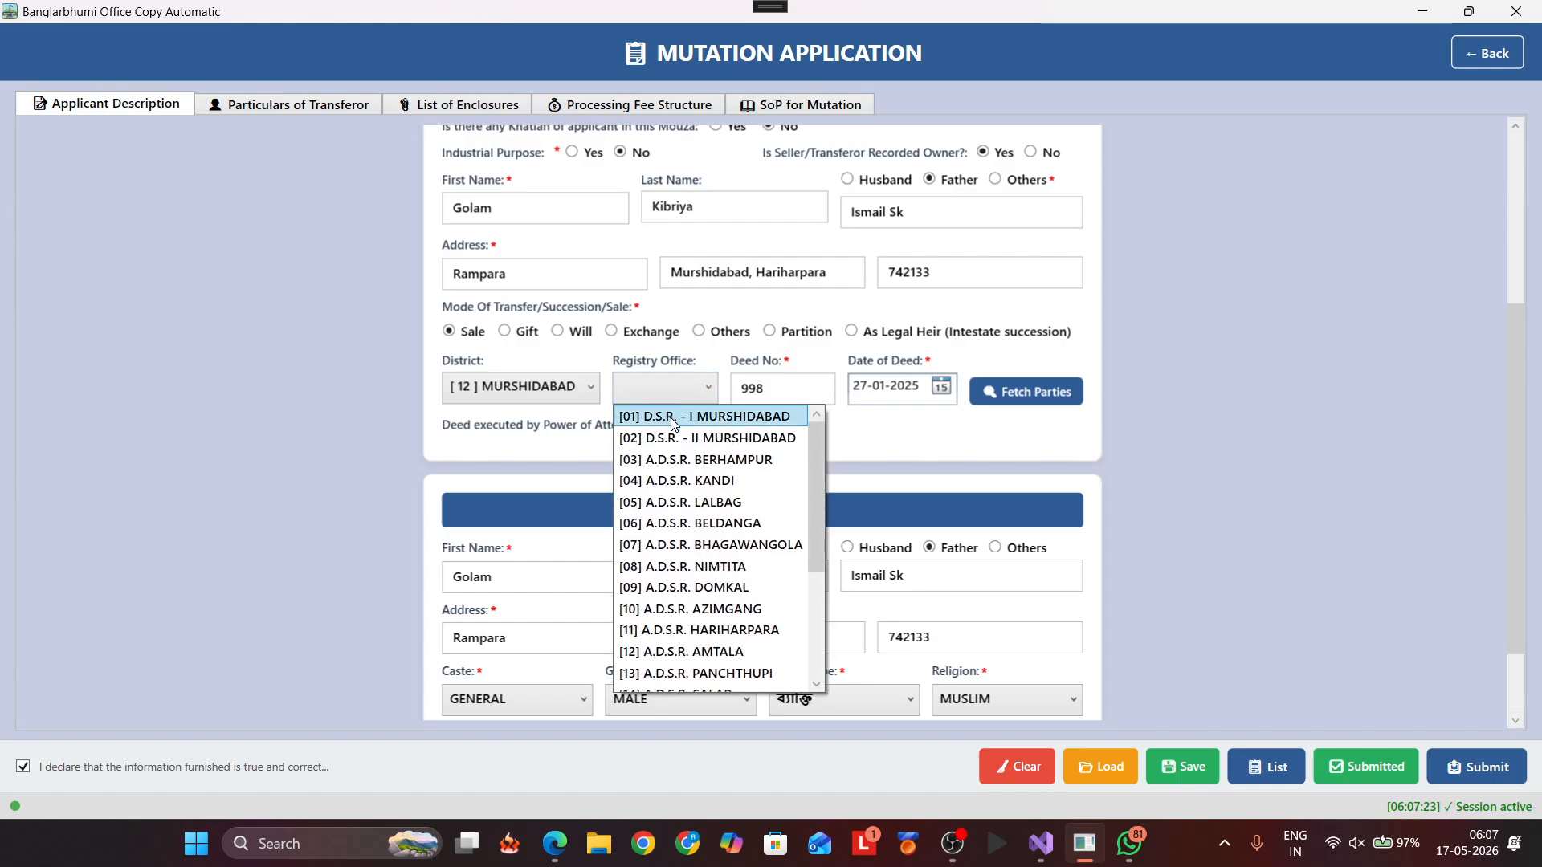
left_click(671, 417)
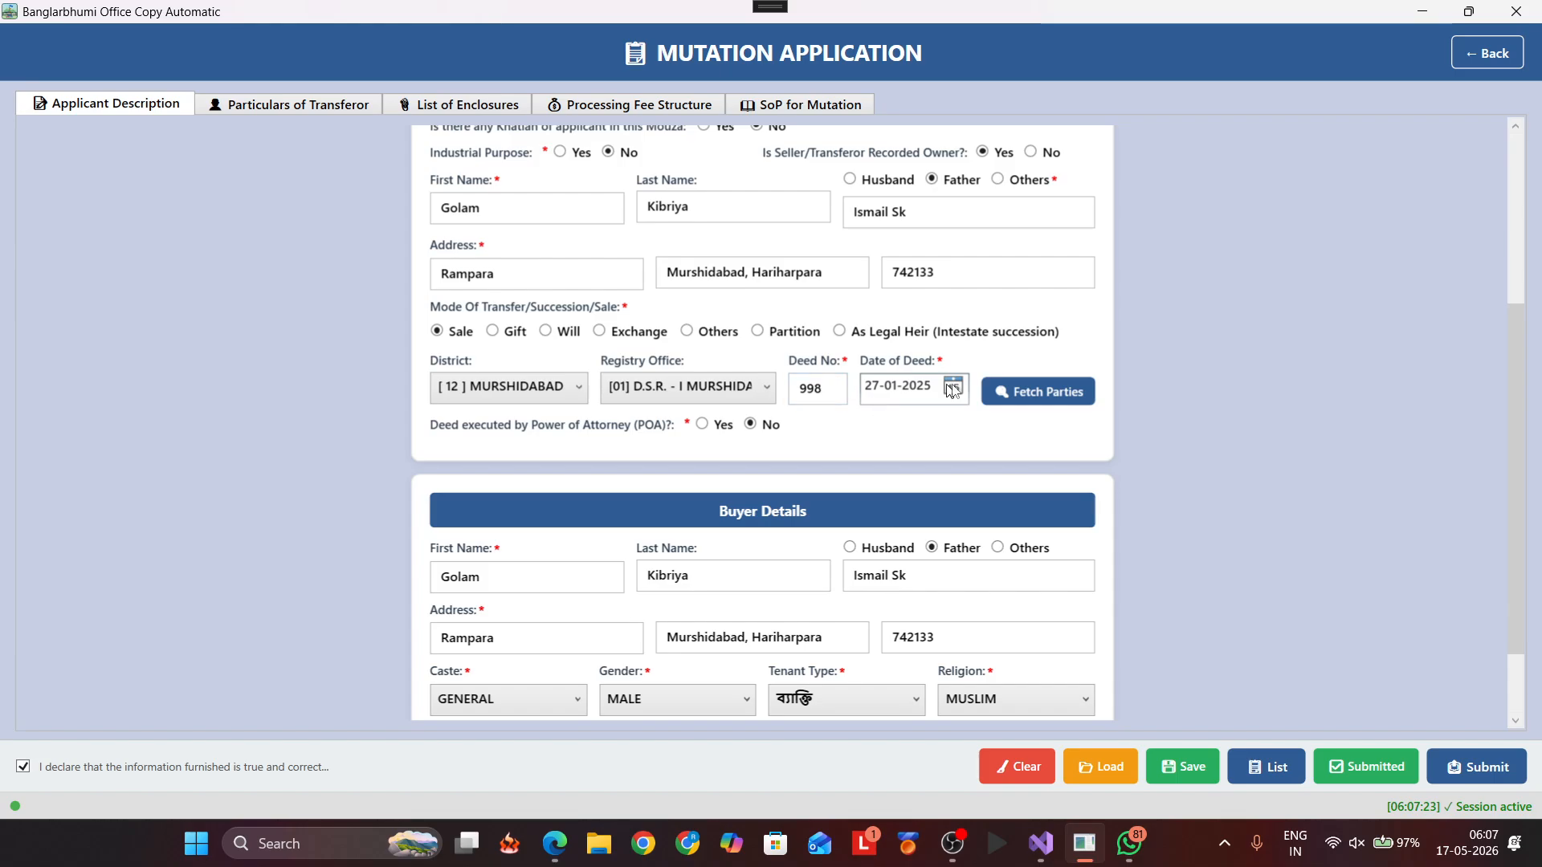
Toggle the applicant's Khatian-in-this-Mouza answer between Yes and No.
scroll(1012, 393, "up", 4)
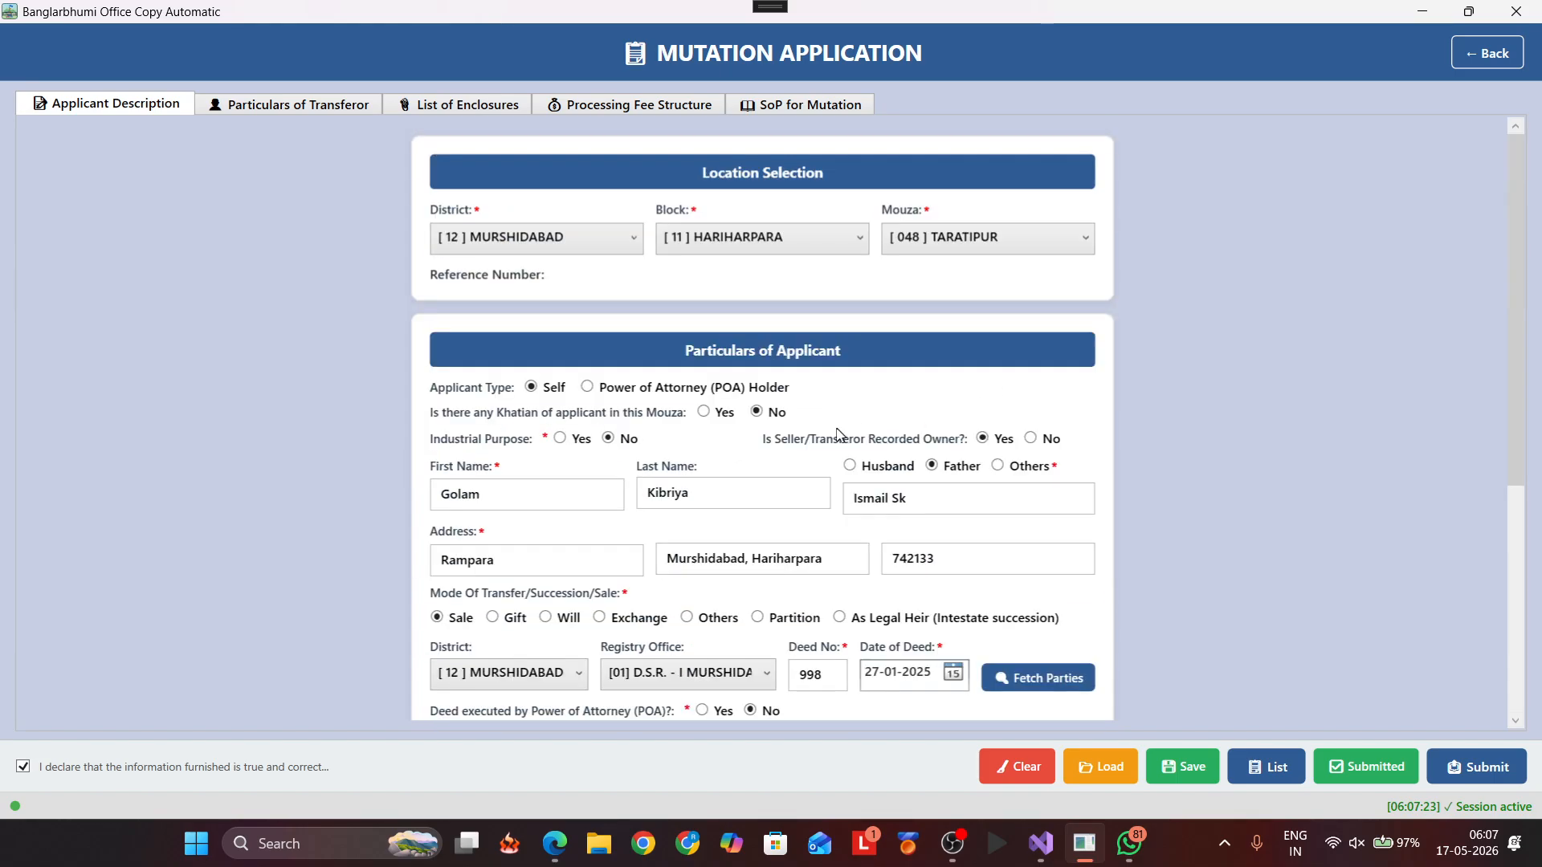
left_click(705, 412)
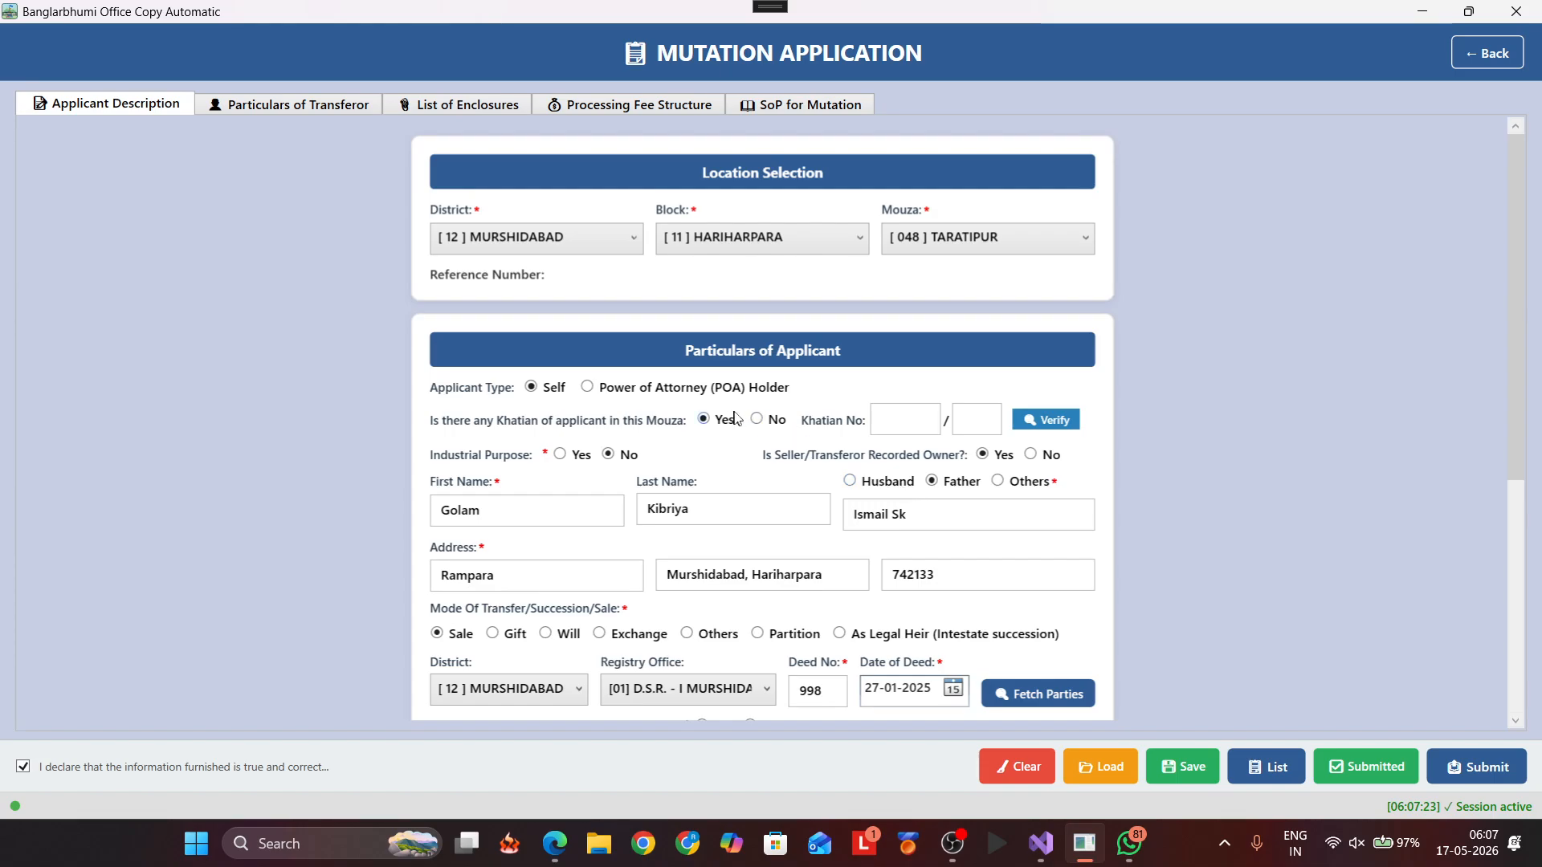
left_click(757, 419)
scroll(803, 401, "down", 5)
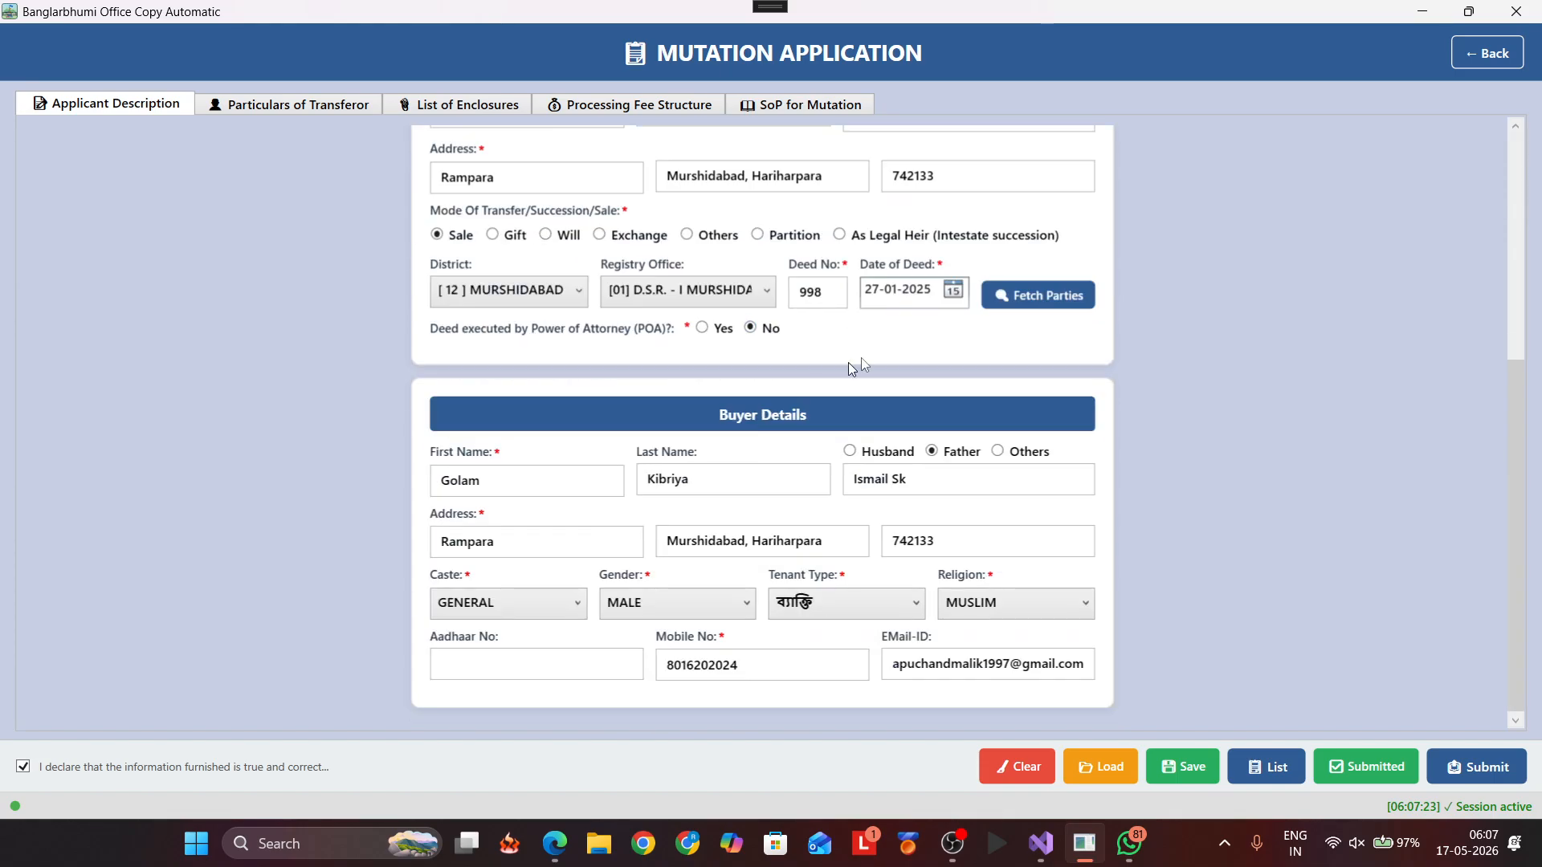
Fetch the deed's parties and pick which buyer loads as the applicant.
left_click(1046, 299)
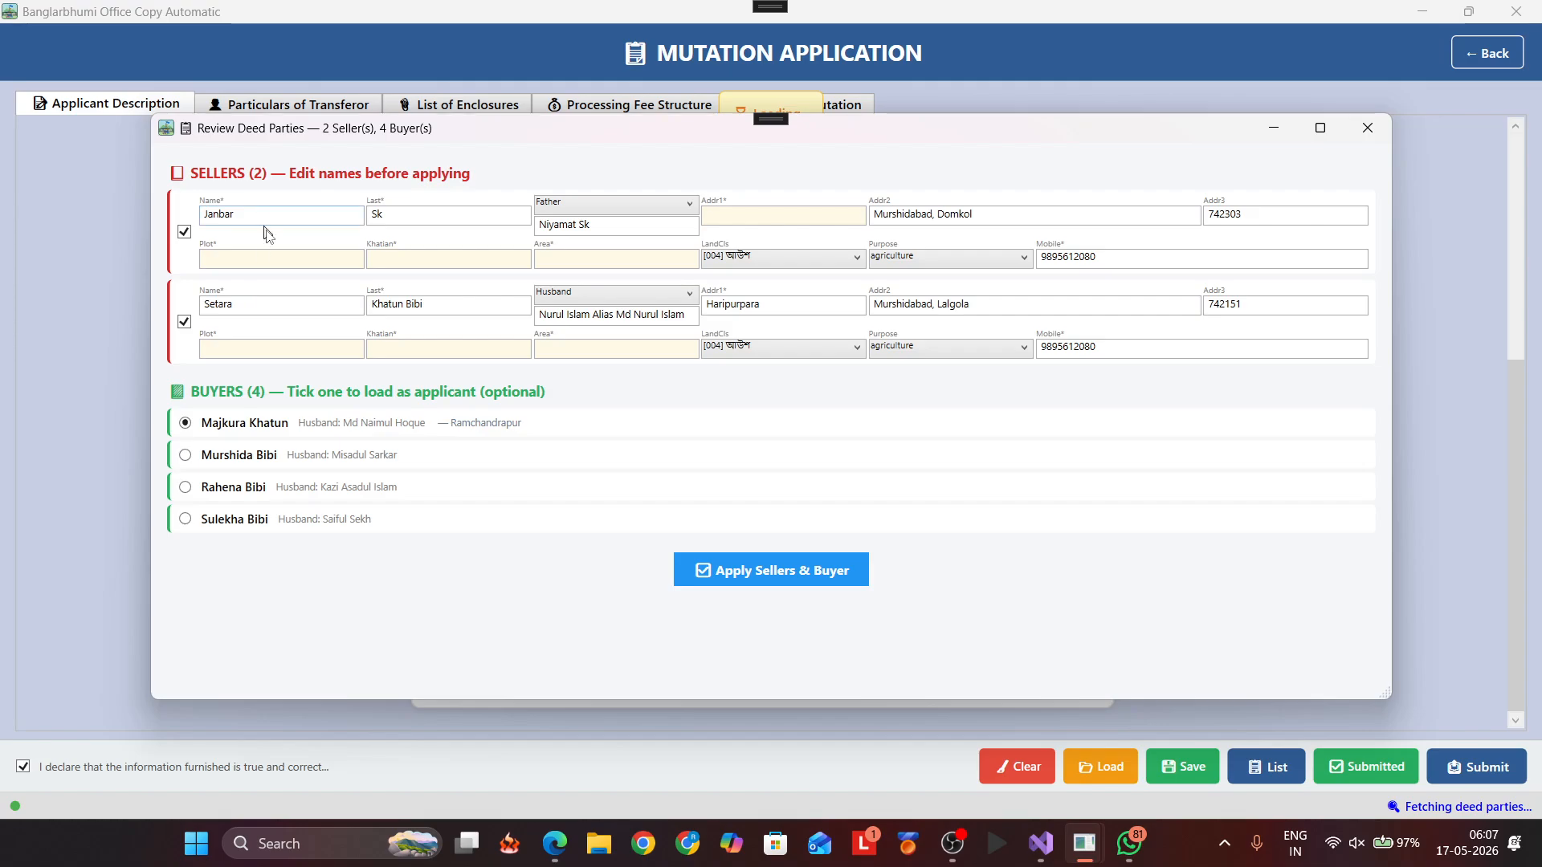
left_click(207, 487)
left_click(224, 487)
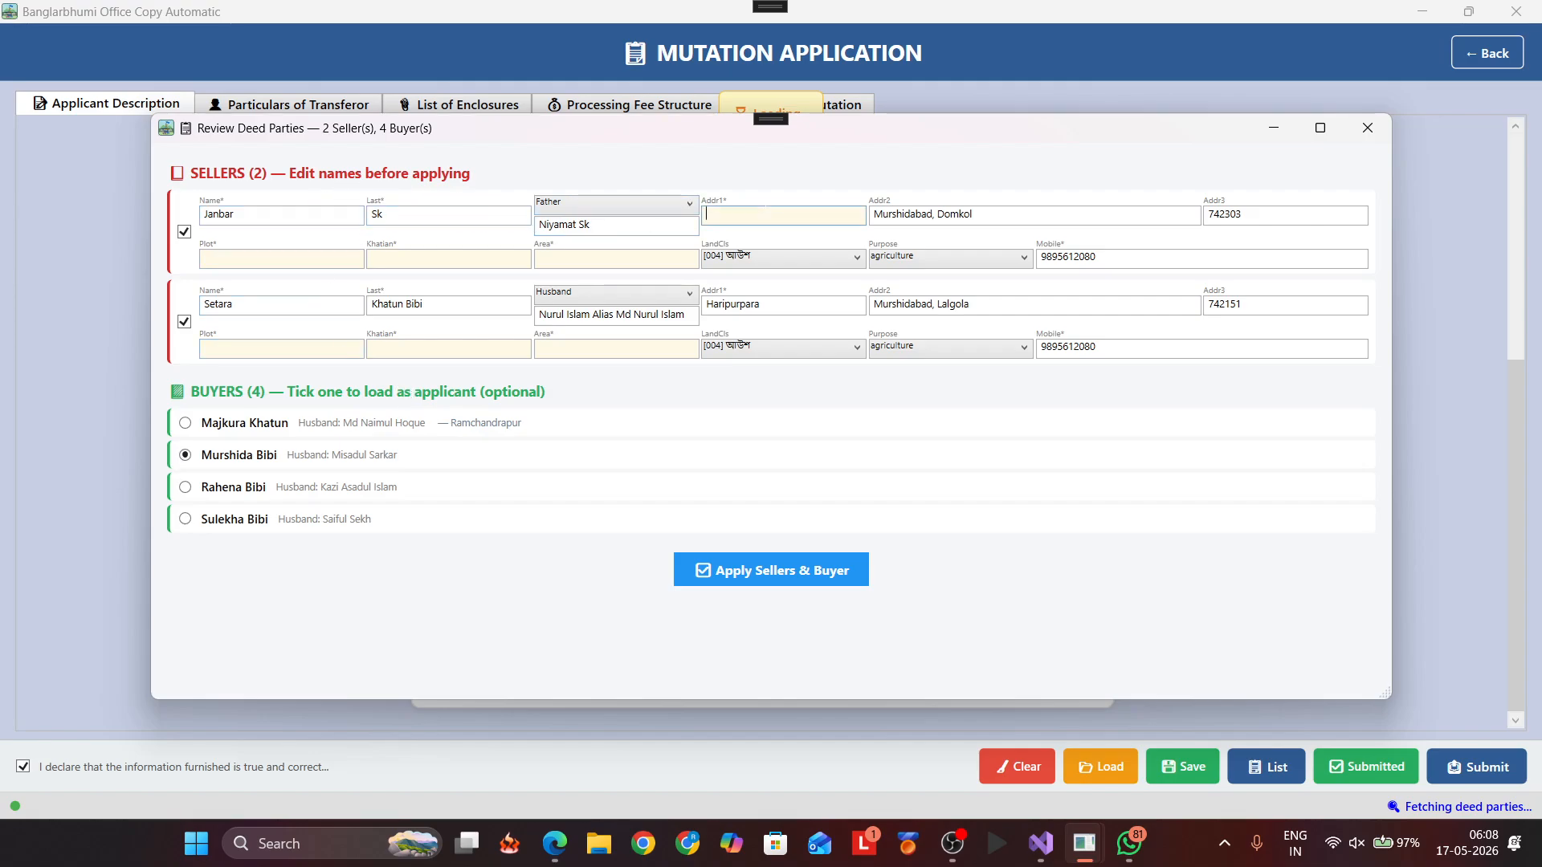
Give the first seller address 'nij', plot 100, khatian 50 and area 0.3.
left_click(302, 263)
key("Tab")
left_click(788, 219)
type("nij")
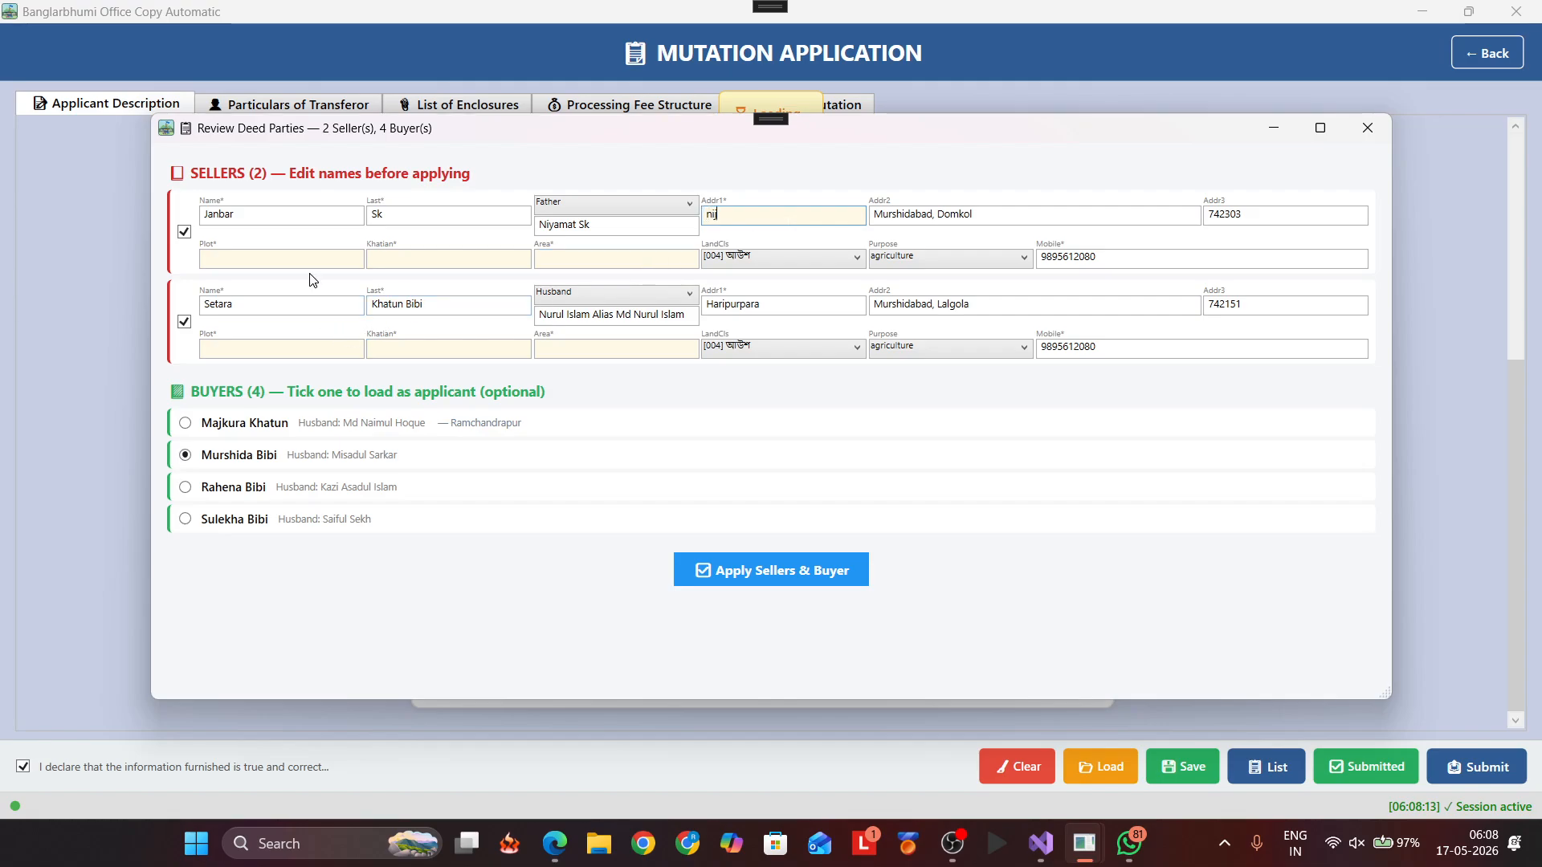
left_click(286, 257)
type("100")
key("Tab")
type("50")
key("Tab")
type("0.3")
key("Tab")
key("Tab")
key("Tab")
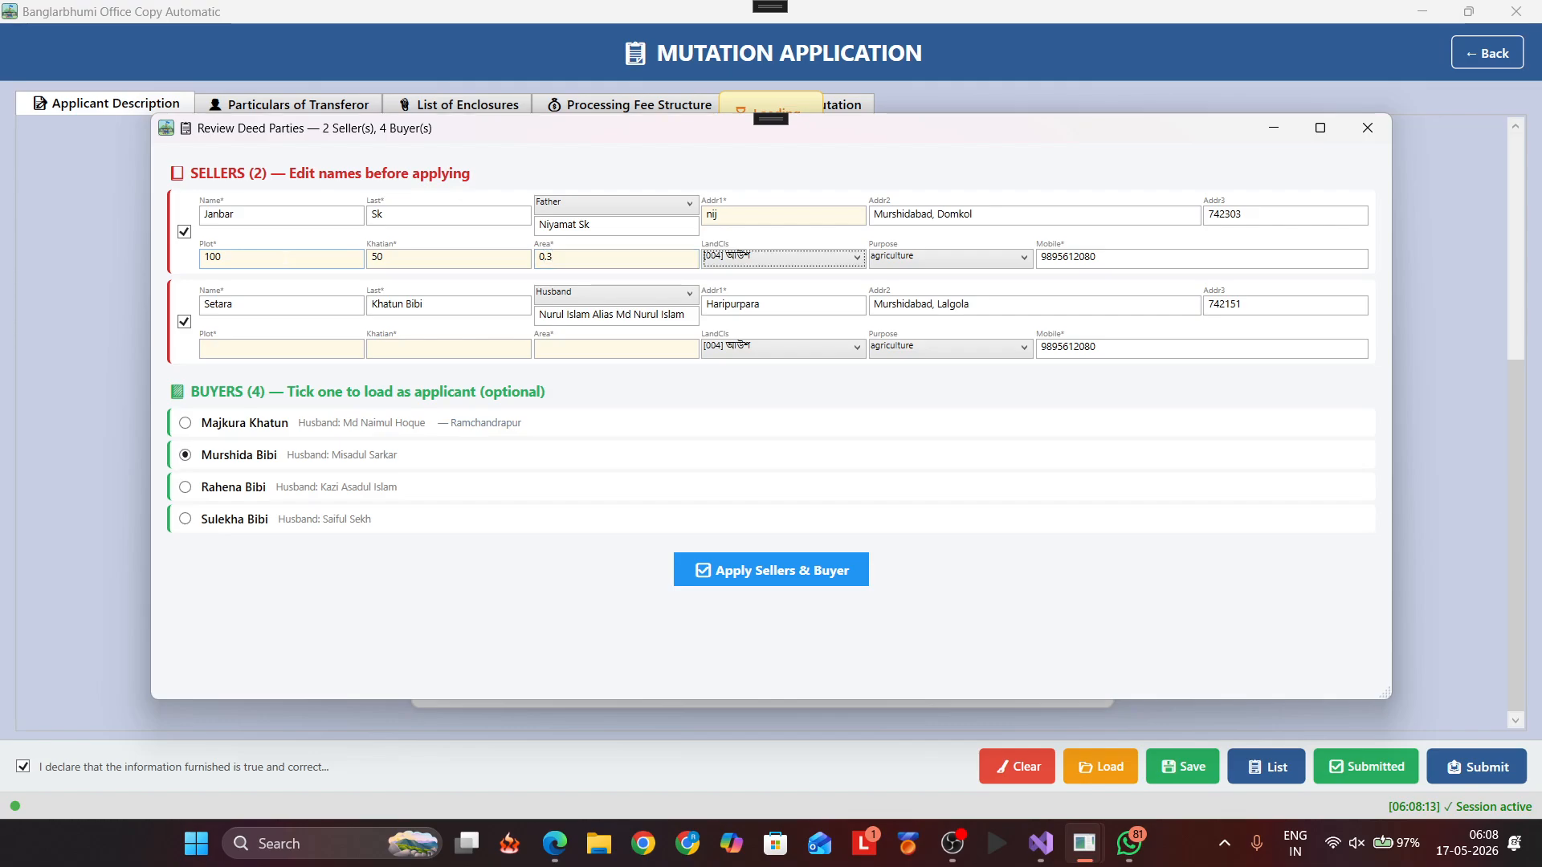
key("Tab")
key("Tab")
key("Tab")
key("Tab")
key("Tab")
key("Tab")
key("Tab")
Give the second seller plot 10 and khatian 0500, then apply sellers and buyer.
left_click(182, 323)
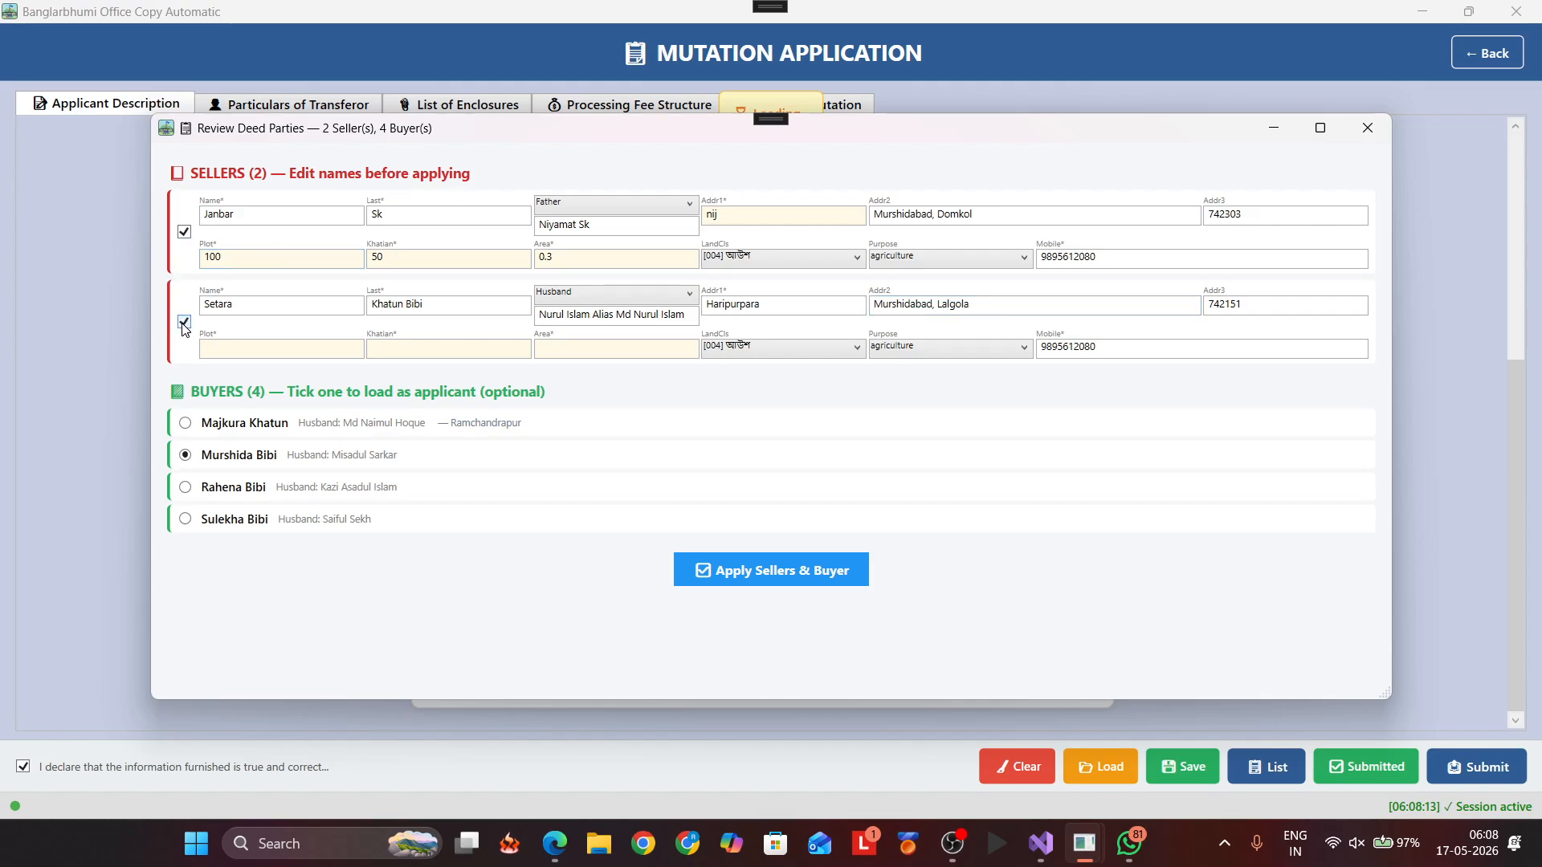
left_click(272, 351)
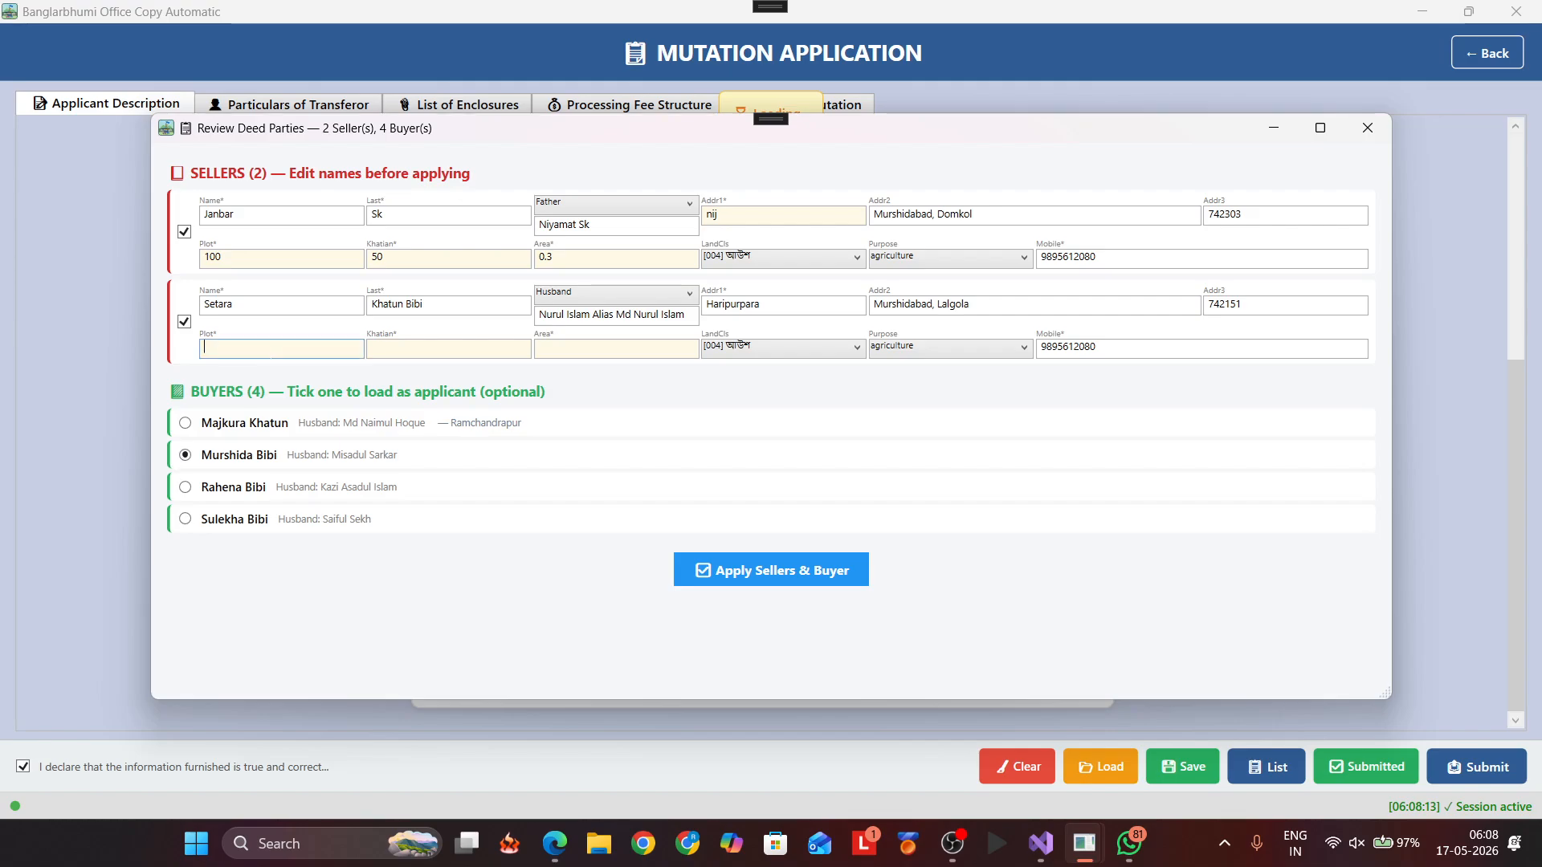
type("50")
key("BackSpace")
key("BackSpace")
type("10")
key("Tab")
type("0")
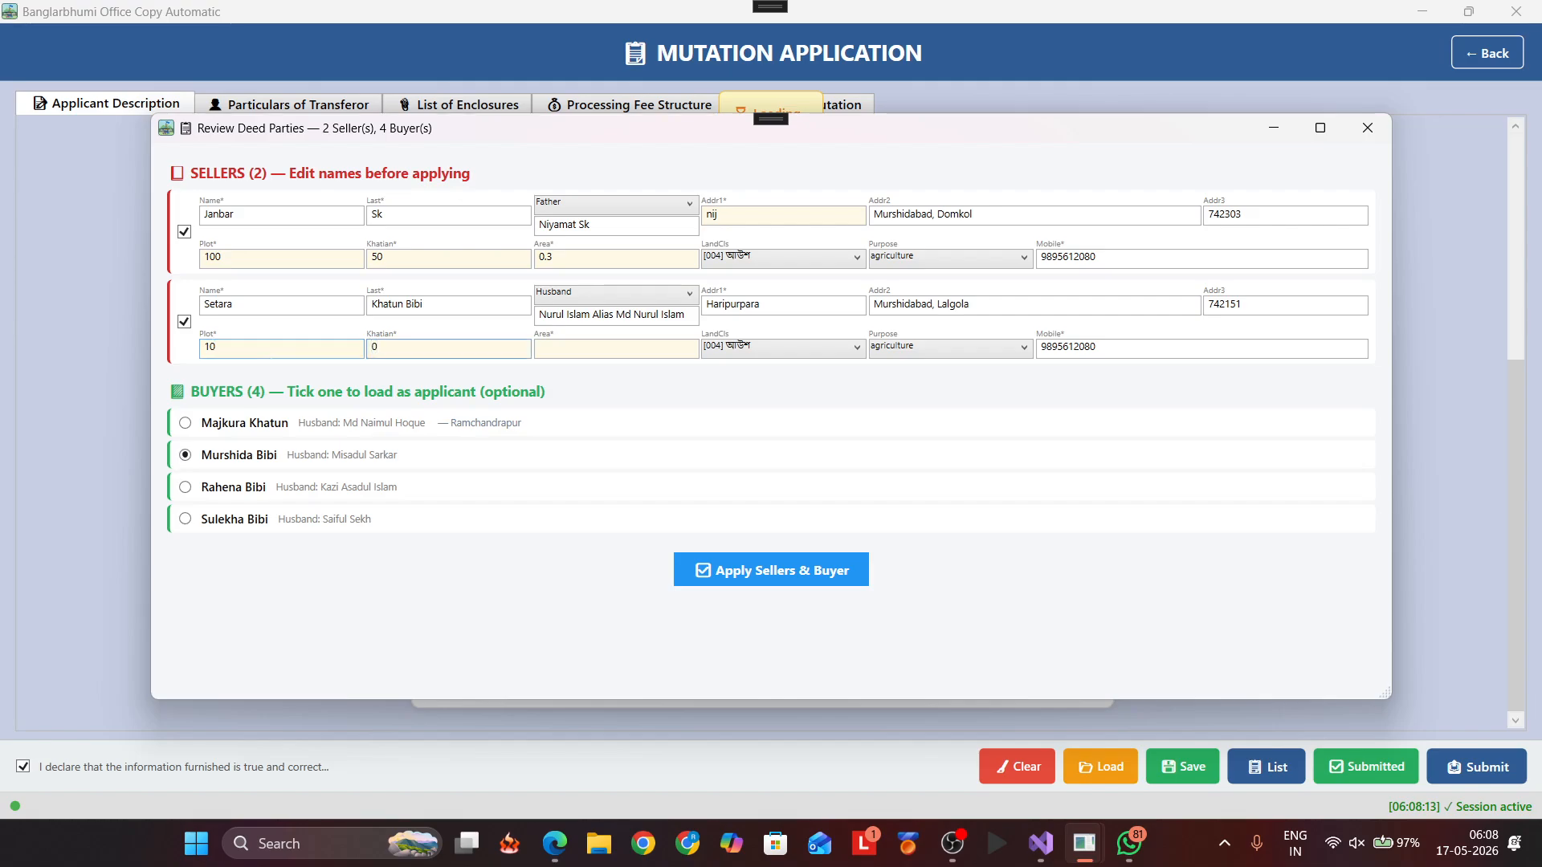
type("500")
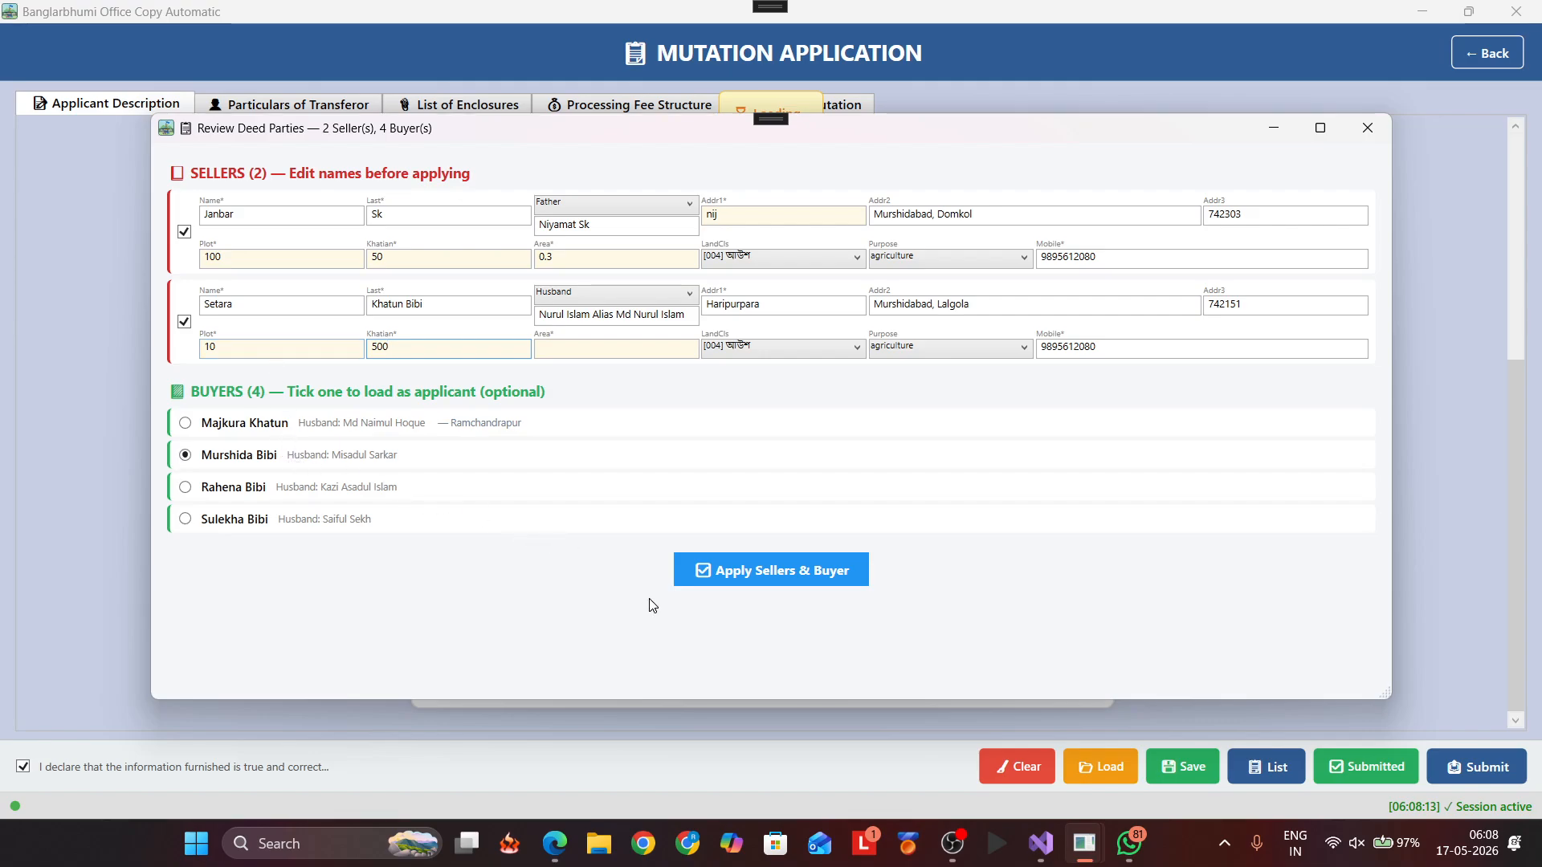
left_click(786, 576)
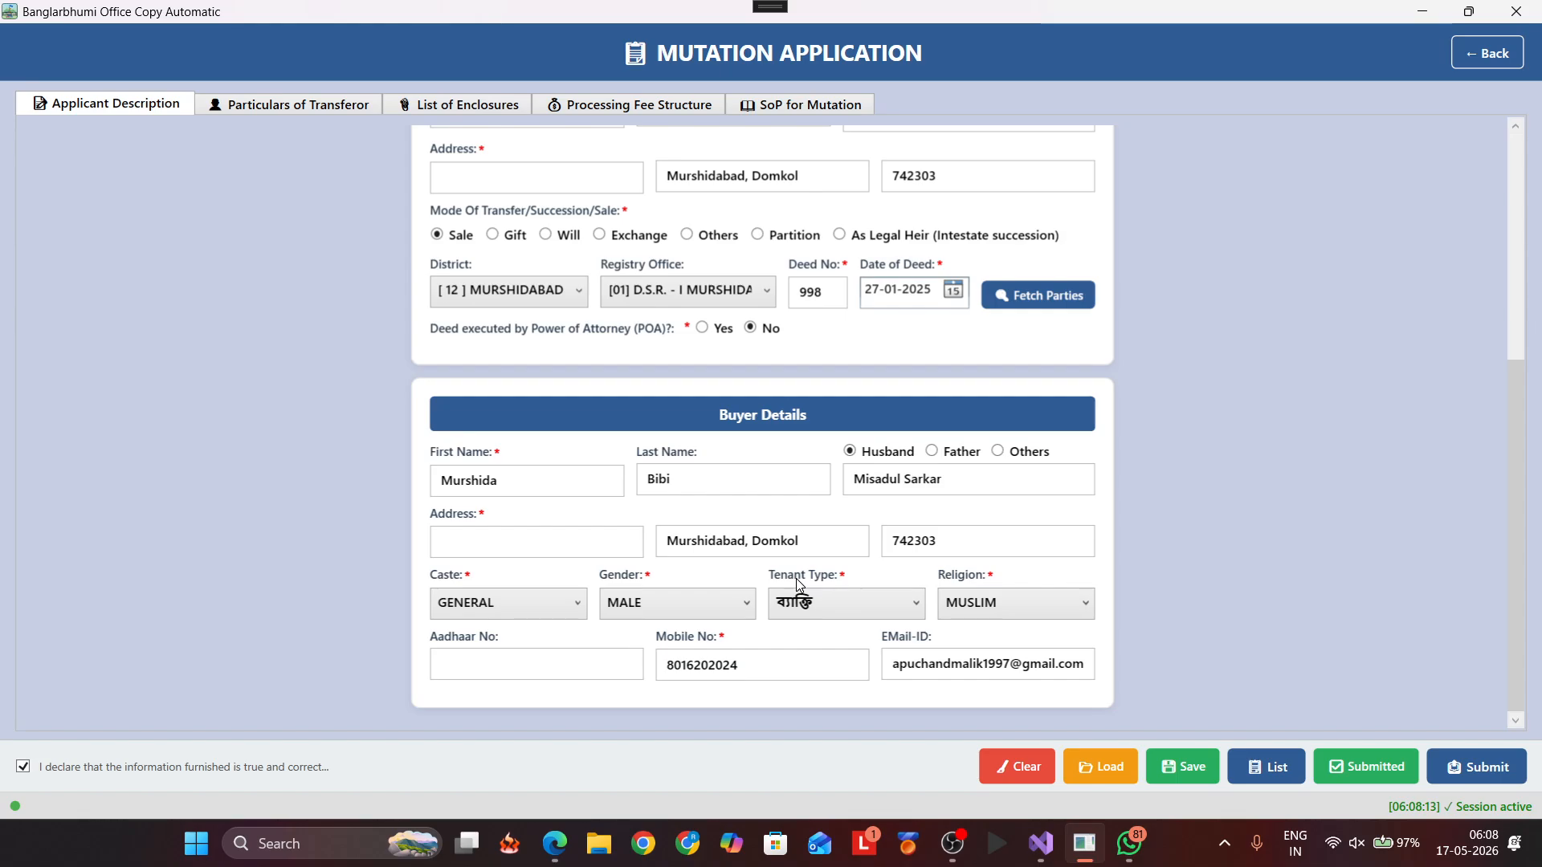
Enter 'nij' as the applicant's address, then select the buyer's mobile number in Buyer Details.
scroll(1212, 473, "up", 5)
scroll(1213, 474, "down", 1)
scroll(1213, 474, "up", 1)
left_click(483, 551)
type("nij")
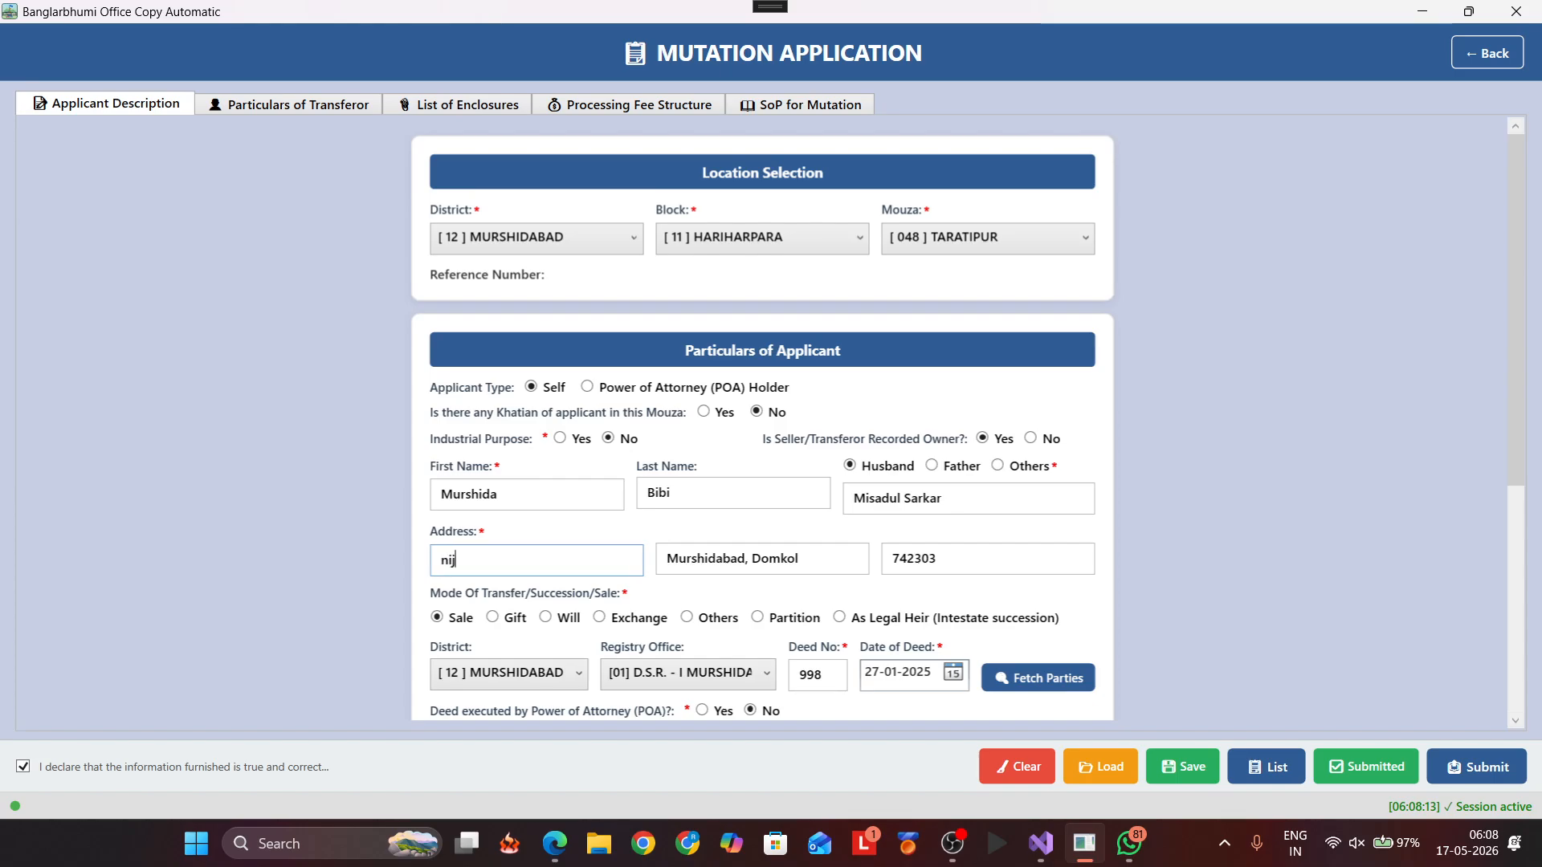
scroll(486, 564, "down", 5)
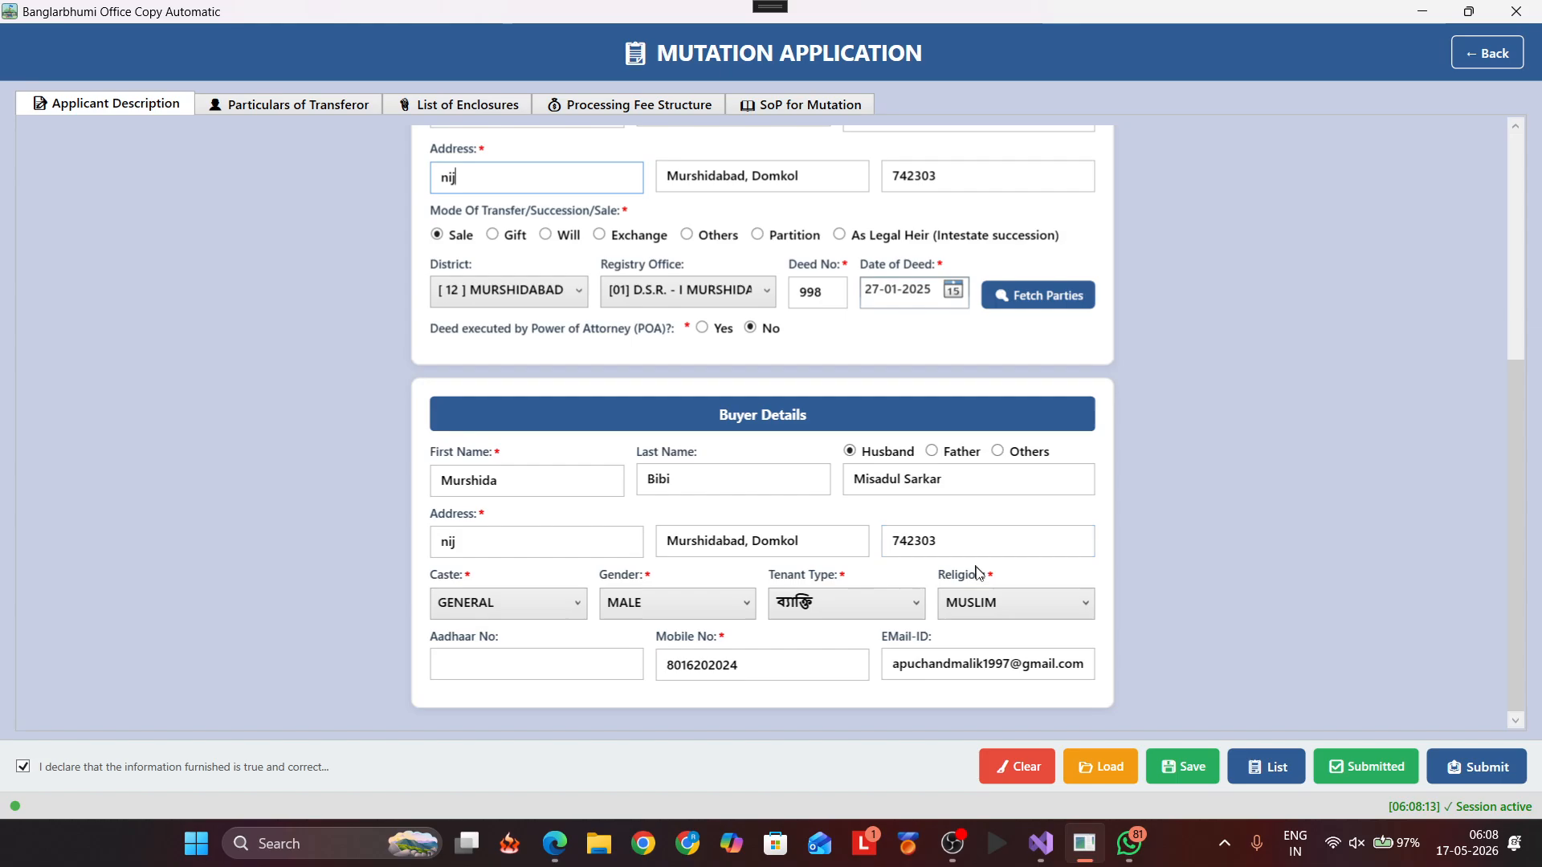
double_click(701, 665)
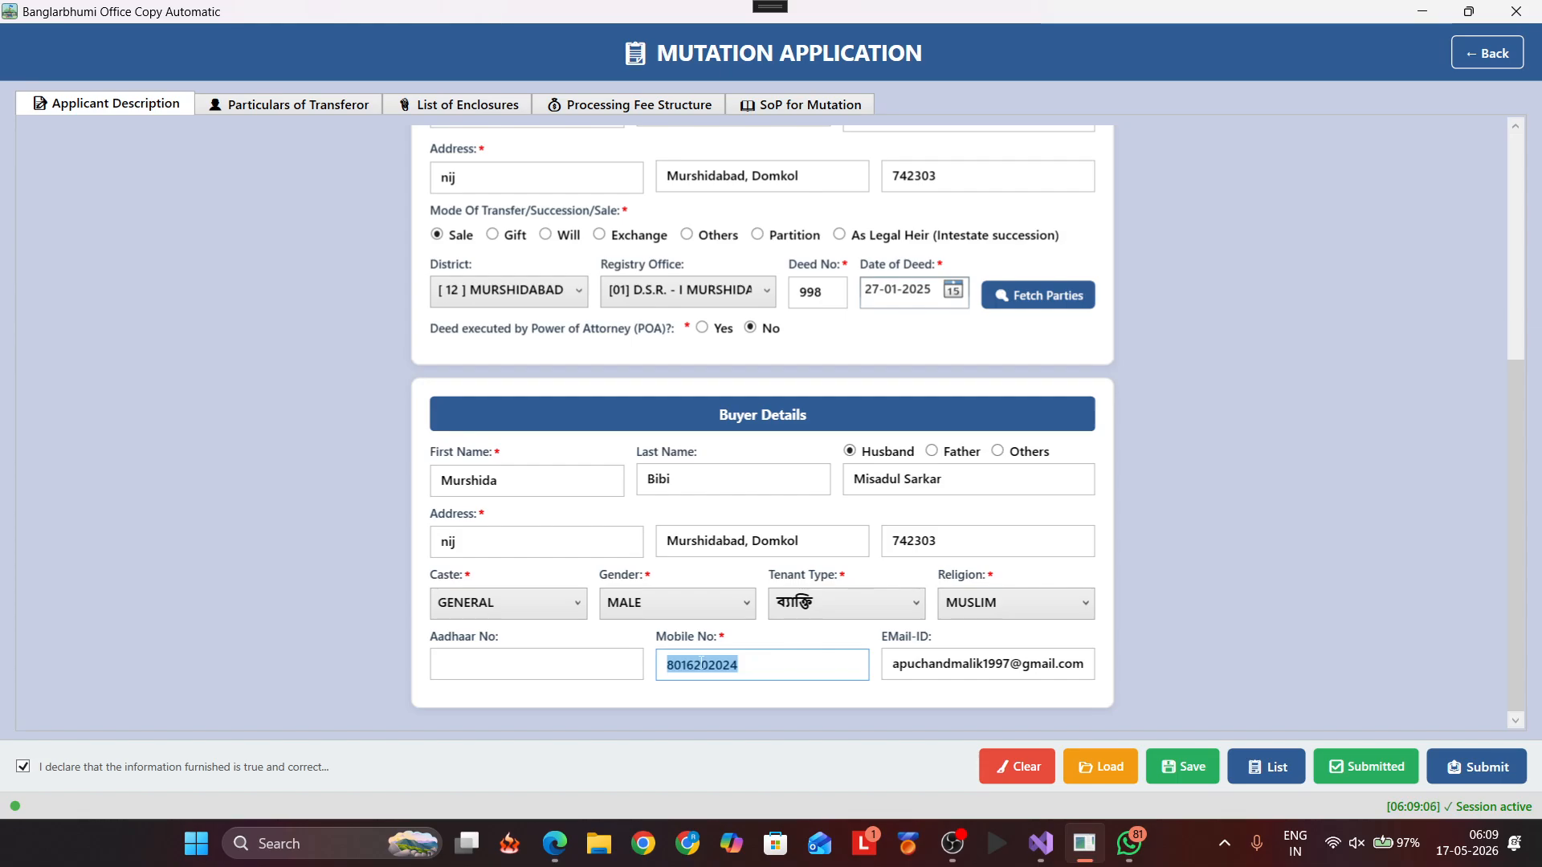
Delete the two leftover transferor rows in Particulars of Transferor.
left_click(336, 114)
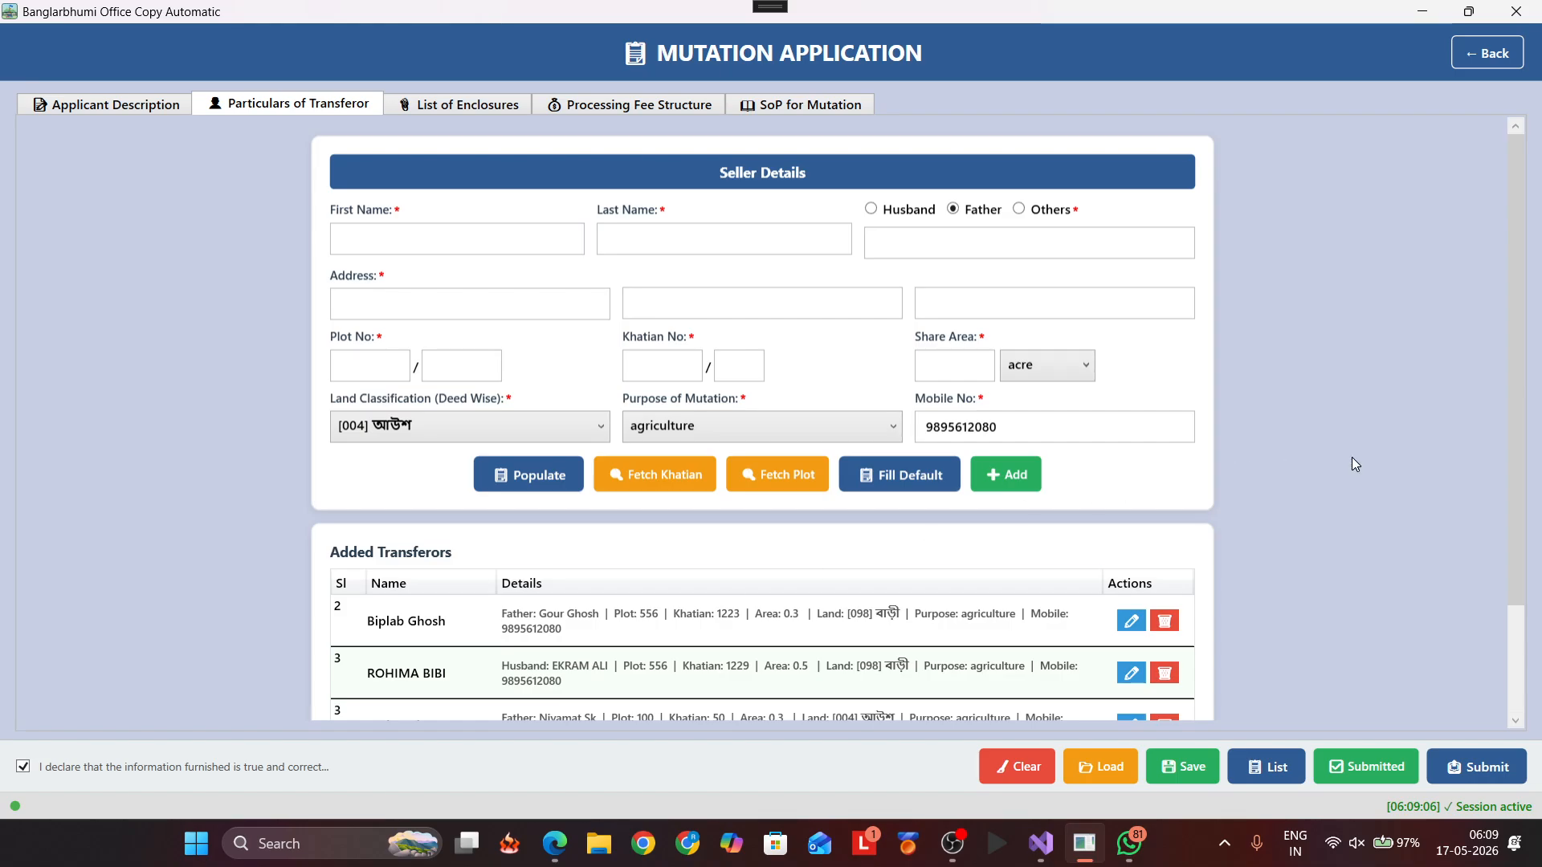
scroll(1351, 456, "down", 2)
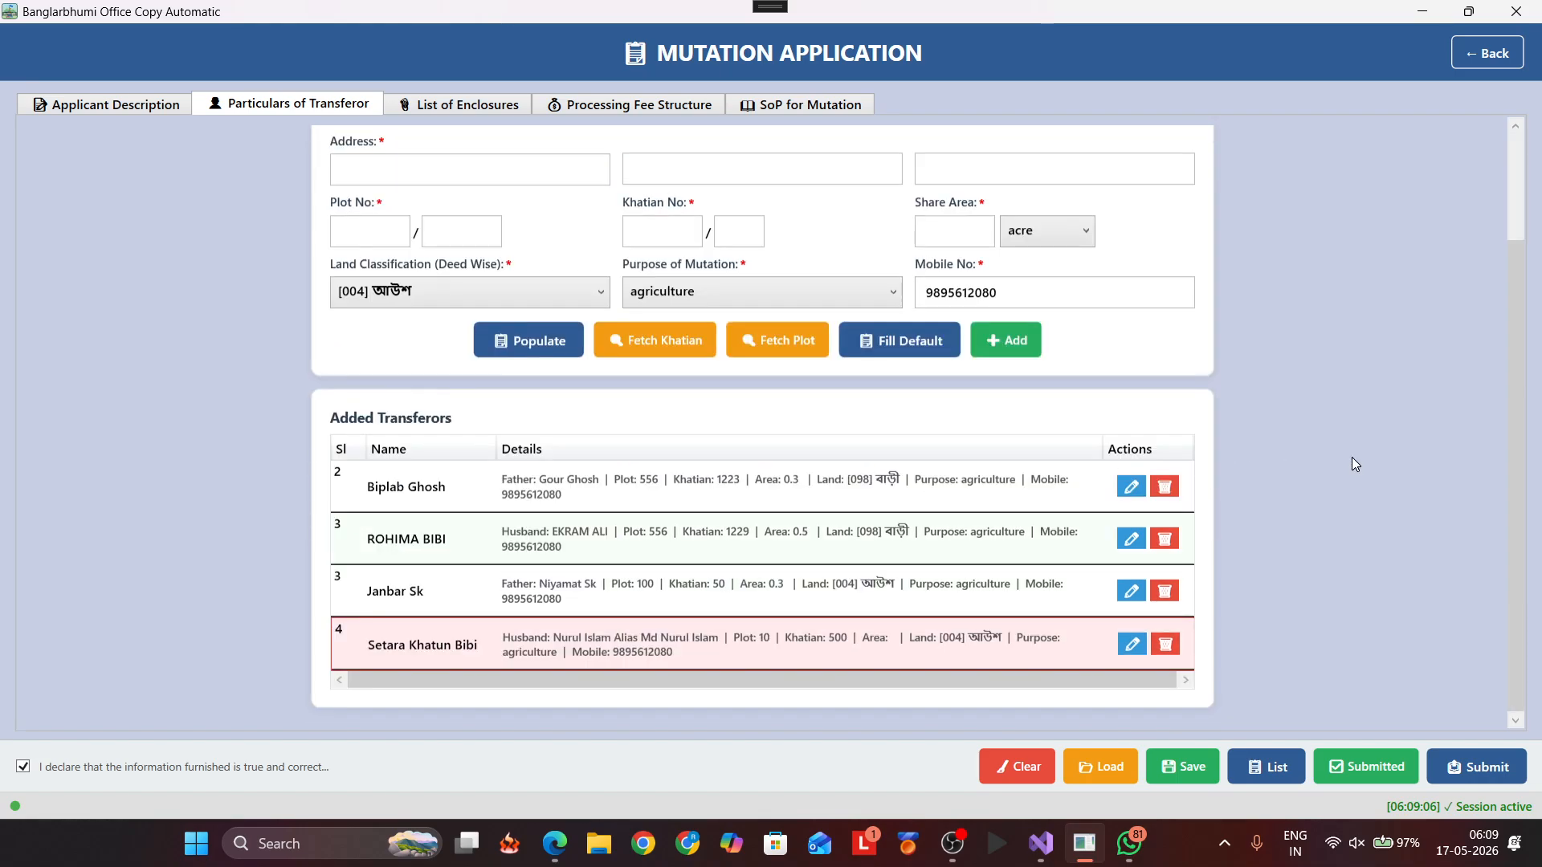
left_click(1164, 491)
left_click(1167, 539)
left_click(1167, 538)
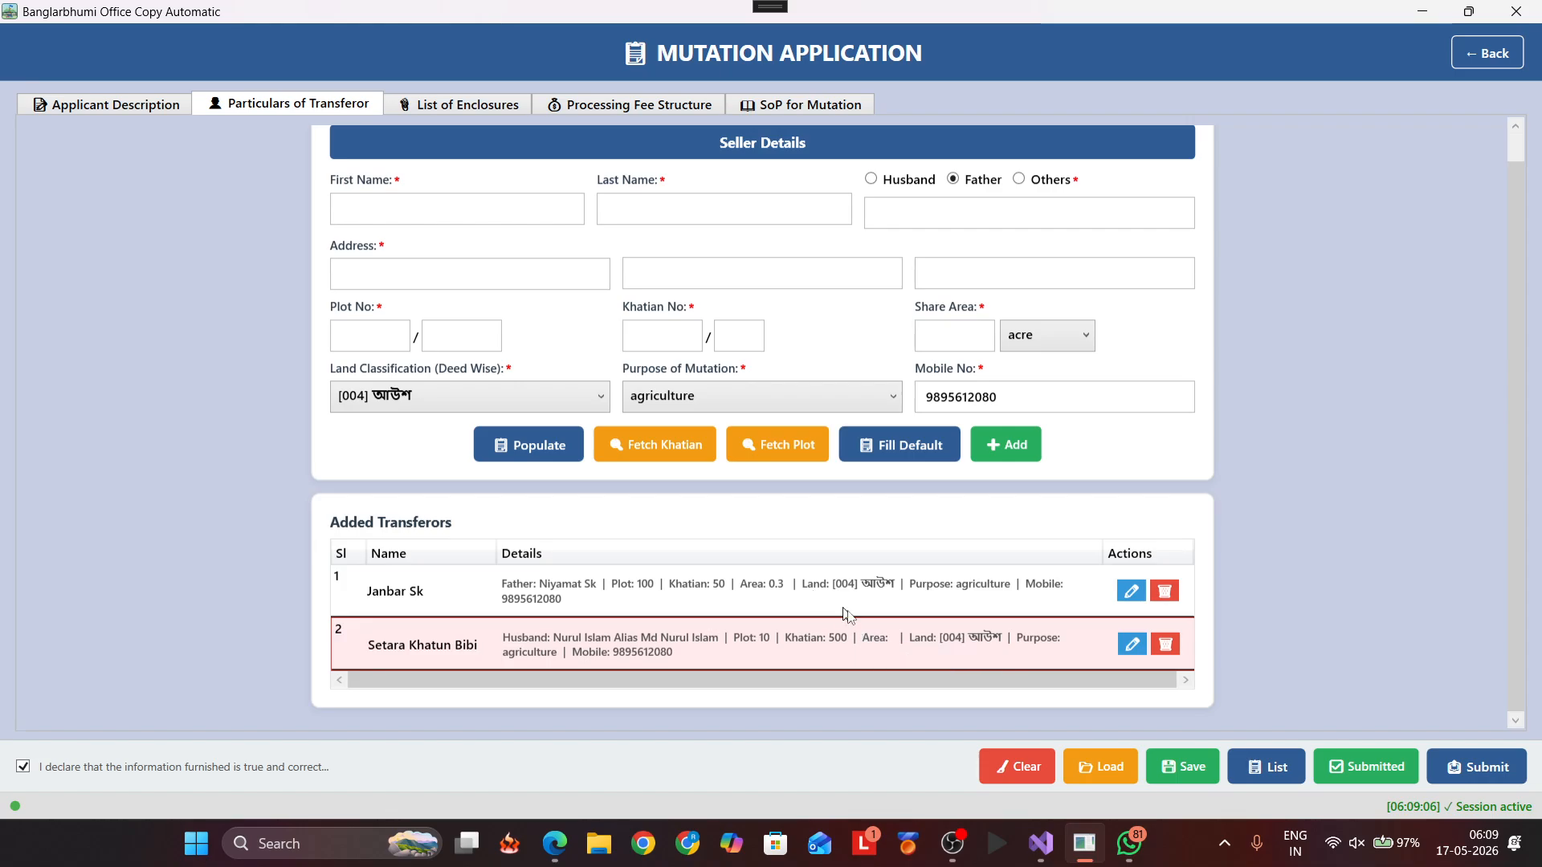
Set the second seller's share area to 0.3 and update the entry.
mouse_move(755, 667)
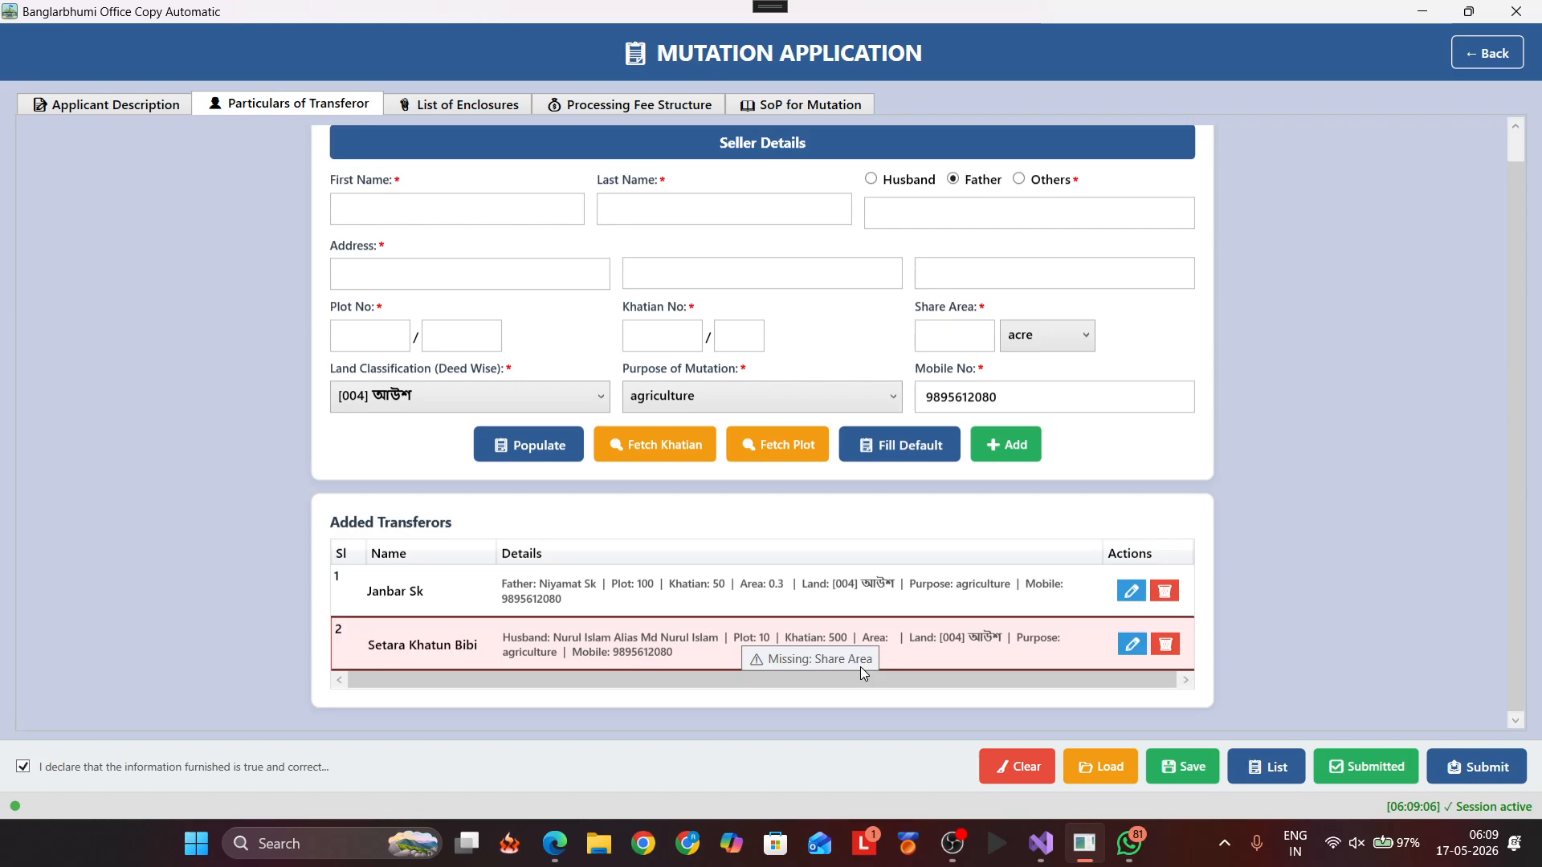
left_click(1130, 647)
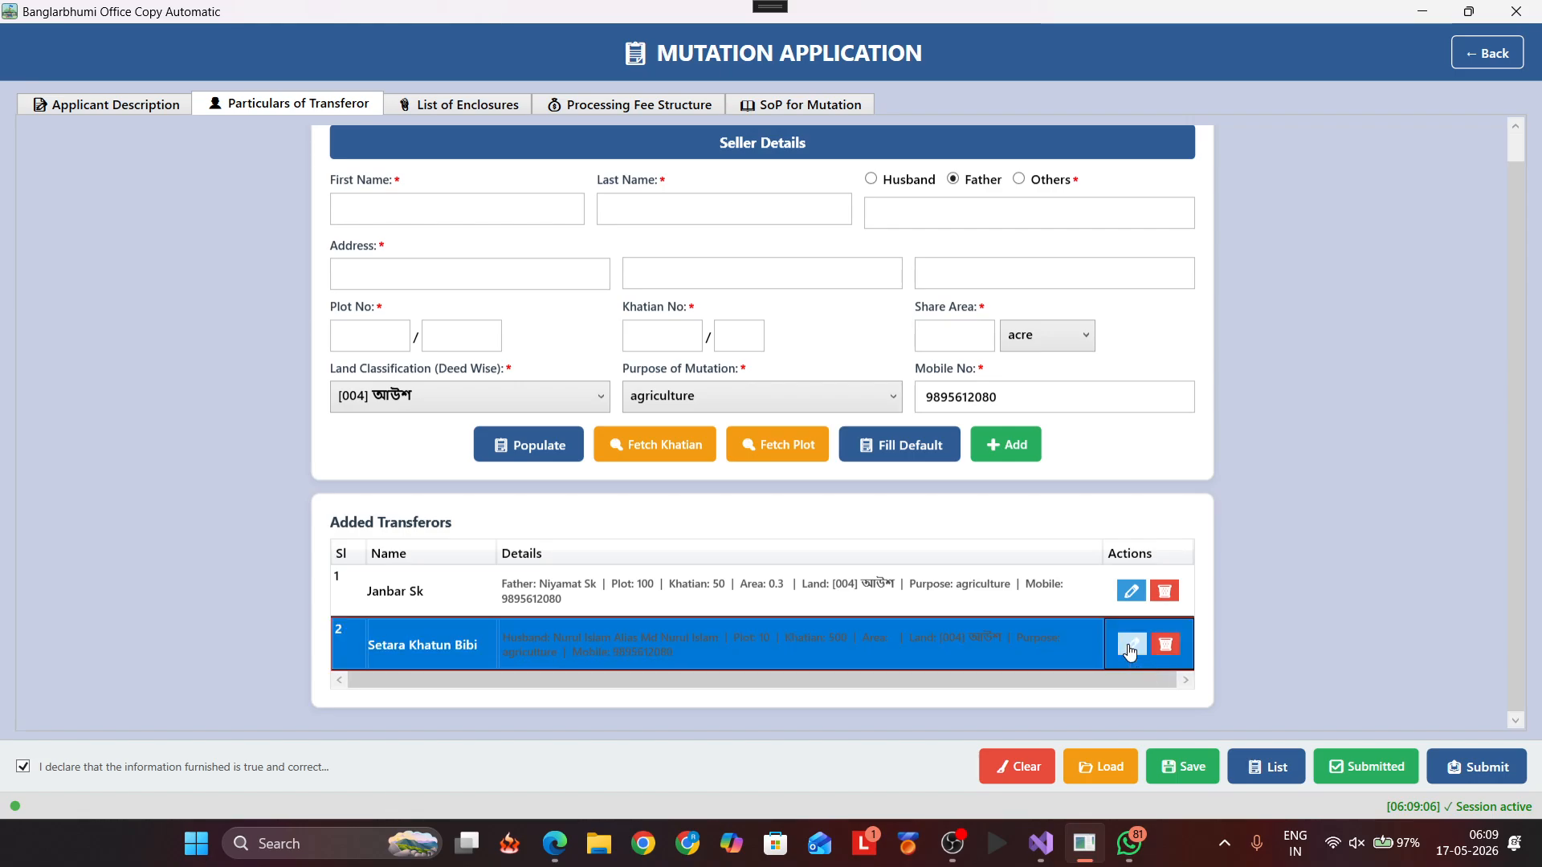
left_click(963, 330)
type("0.3")
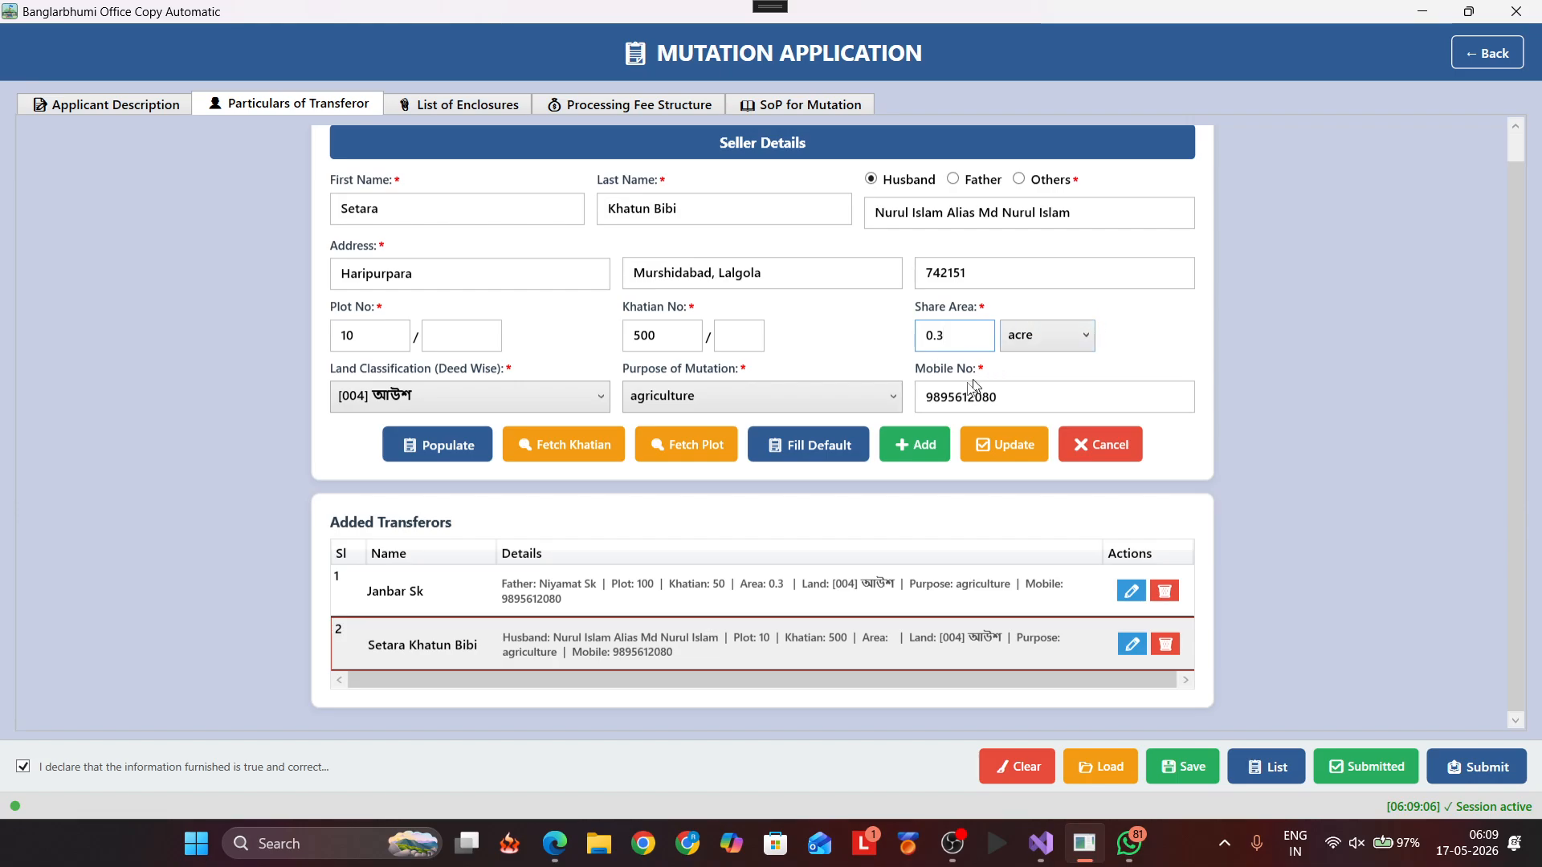
left_click(981, 452)
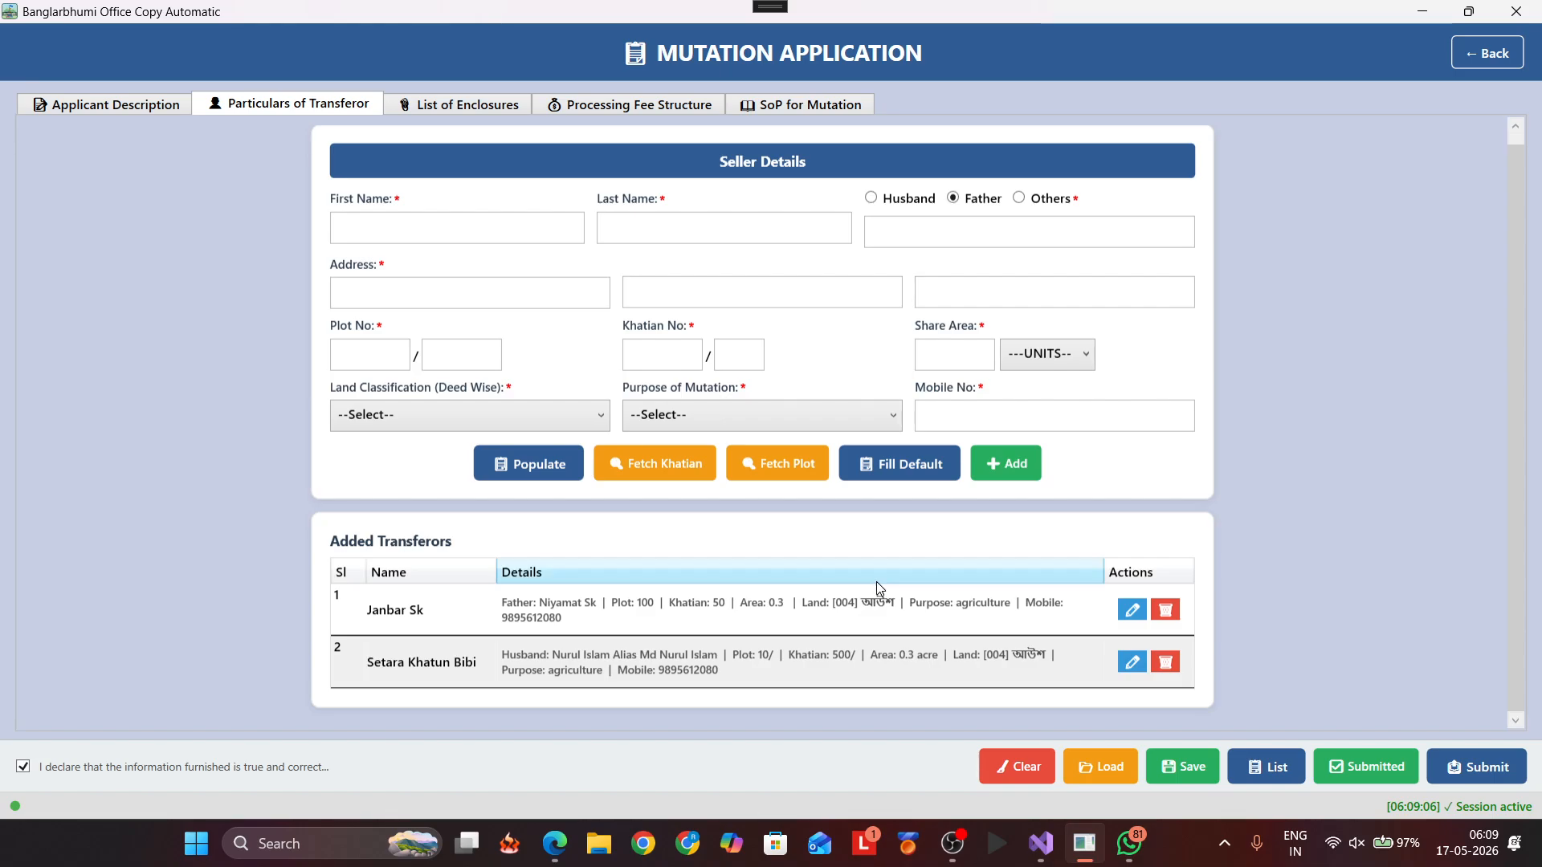
Change the first seller's share area unit to acre and update the entry.
left_click(829, 627)
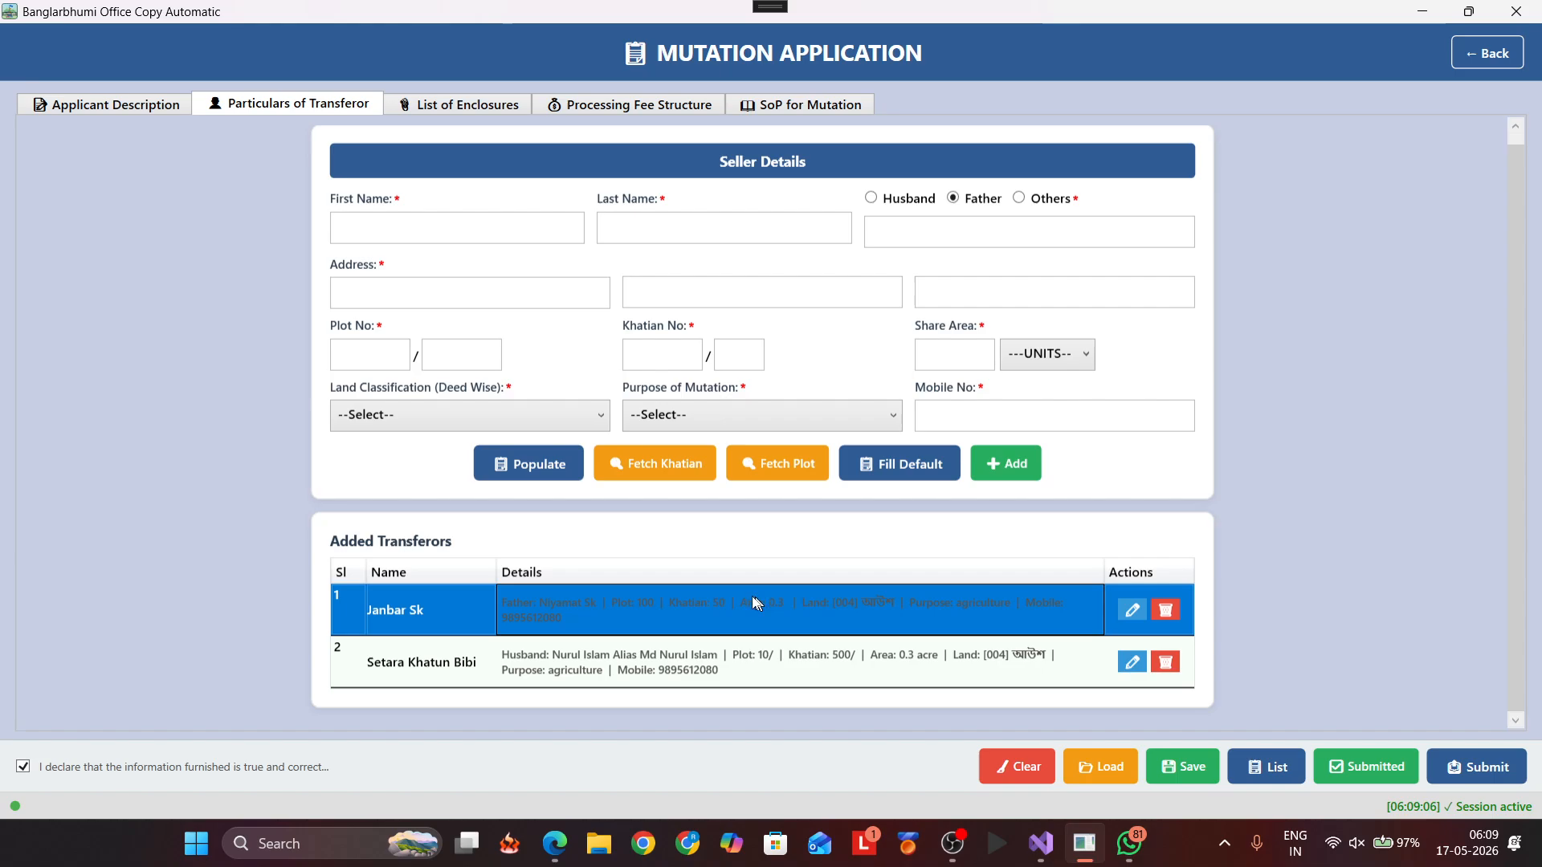
left_click(1134, 610)
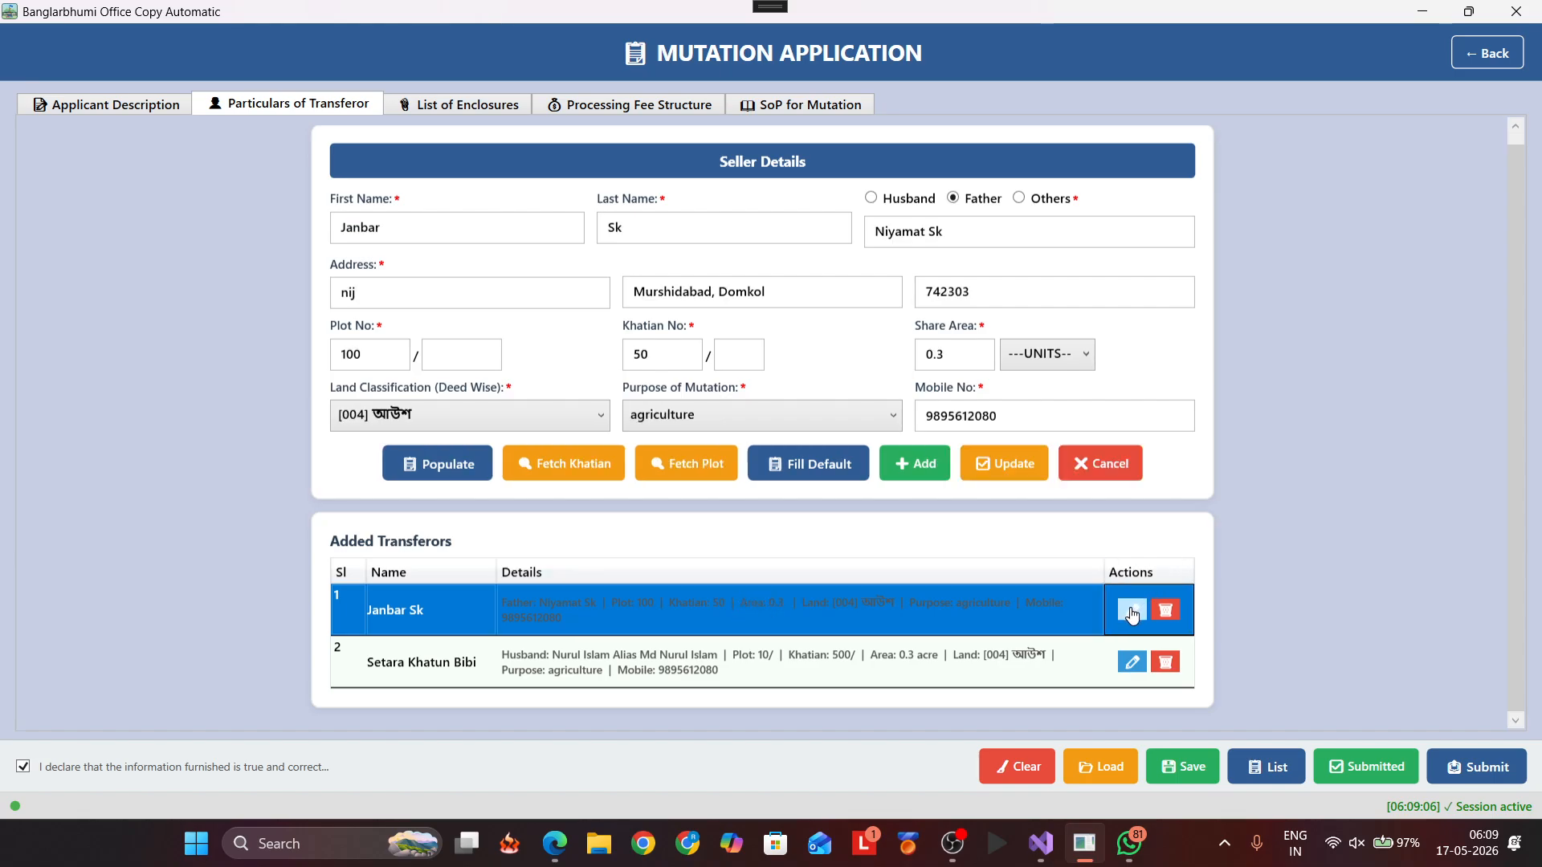
left_click(1074, 354)
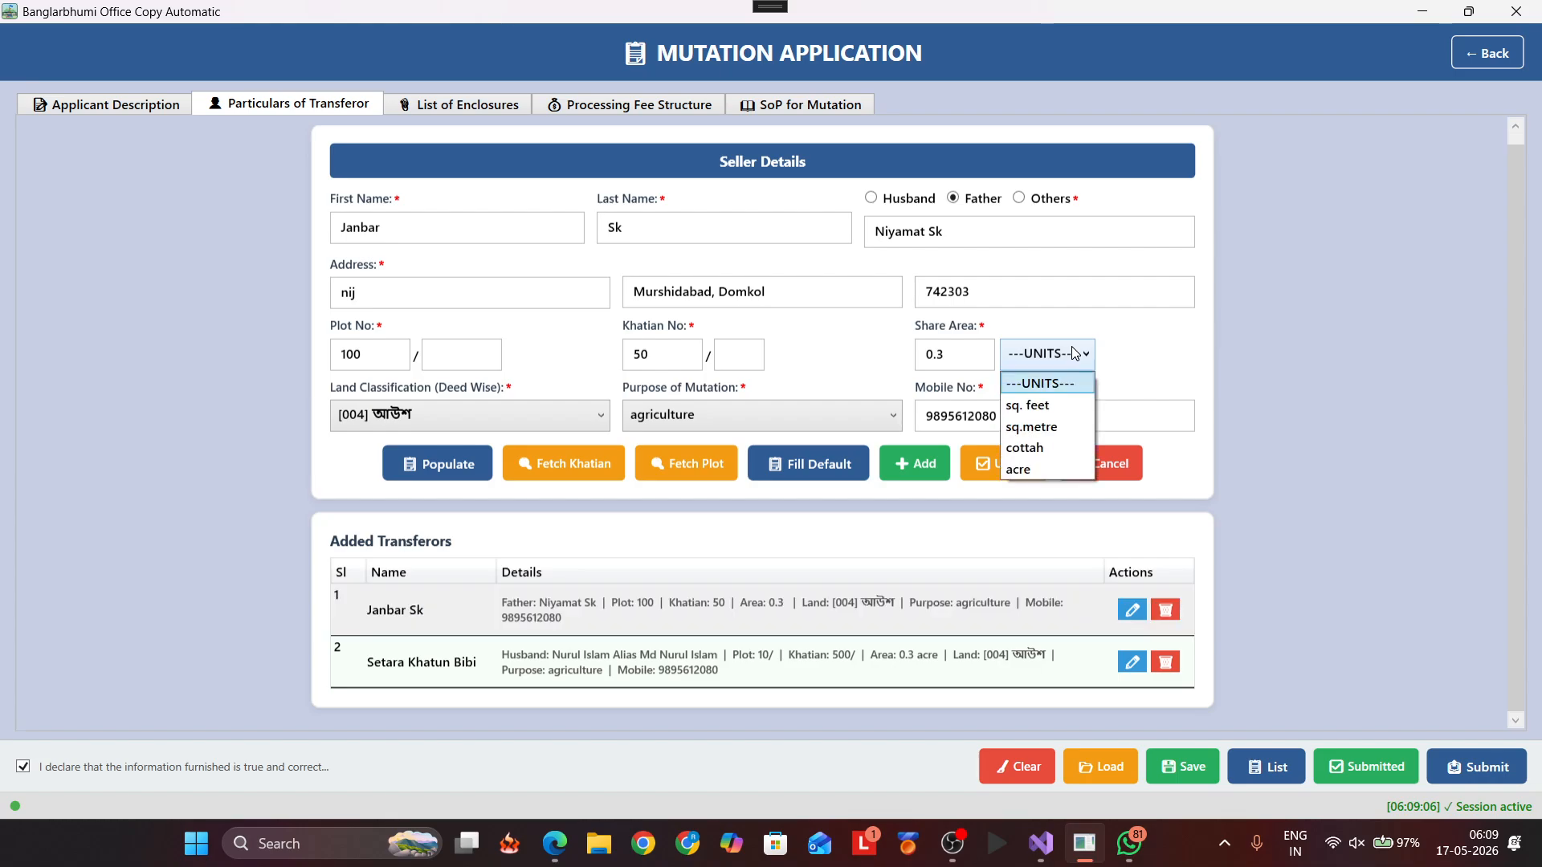
left_click(1027, 470)
left_click(1006, 475)
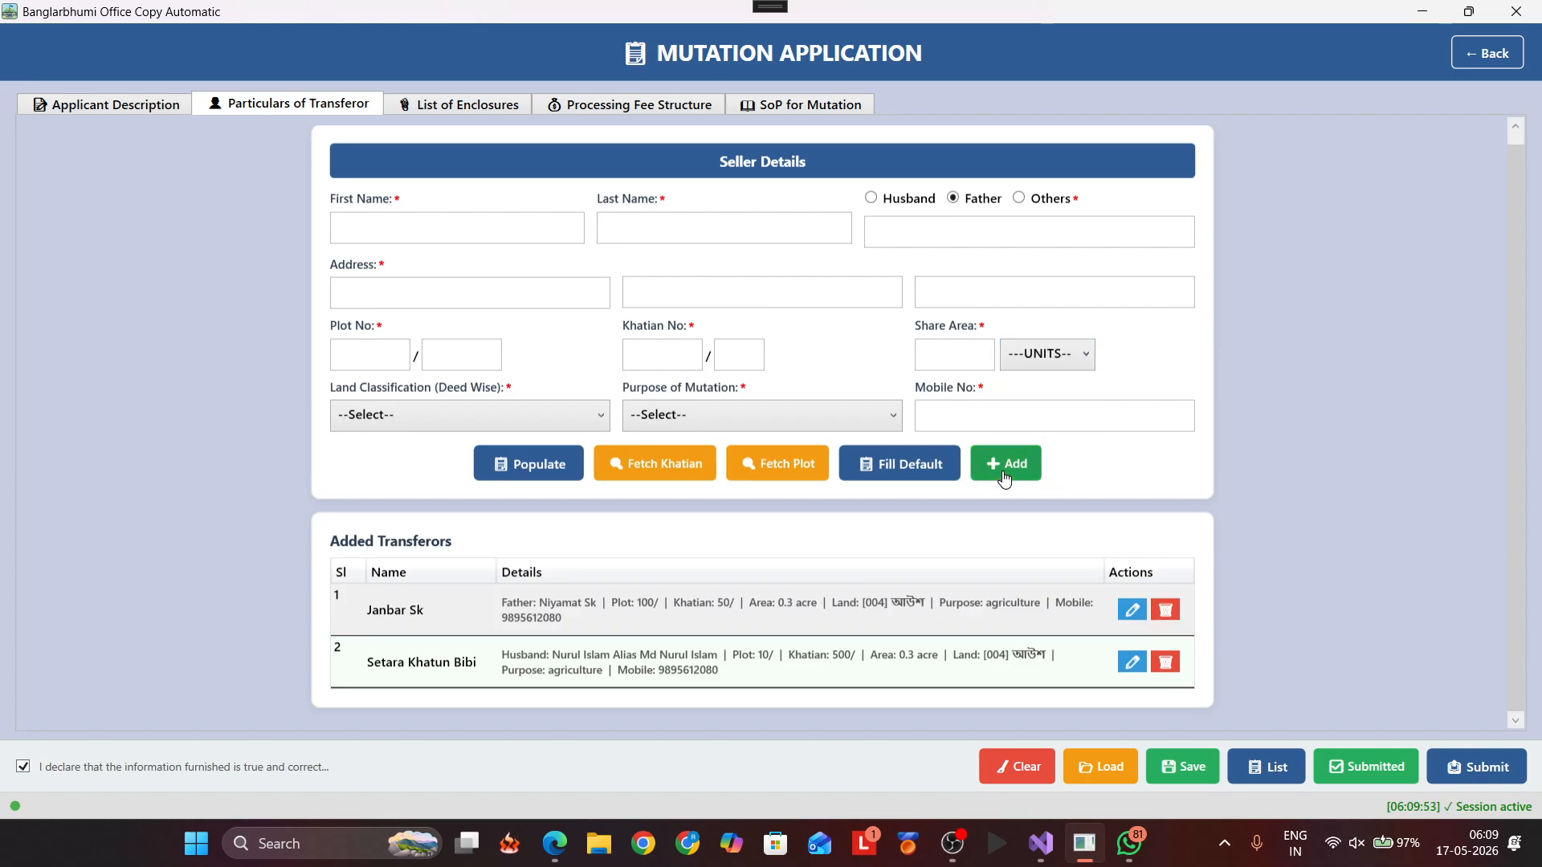
left_click(353, 229)
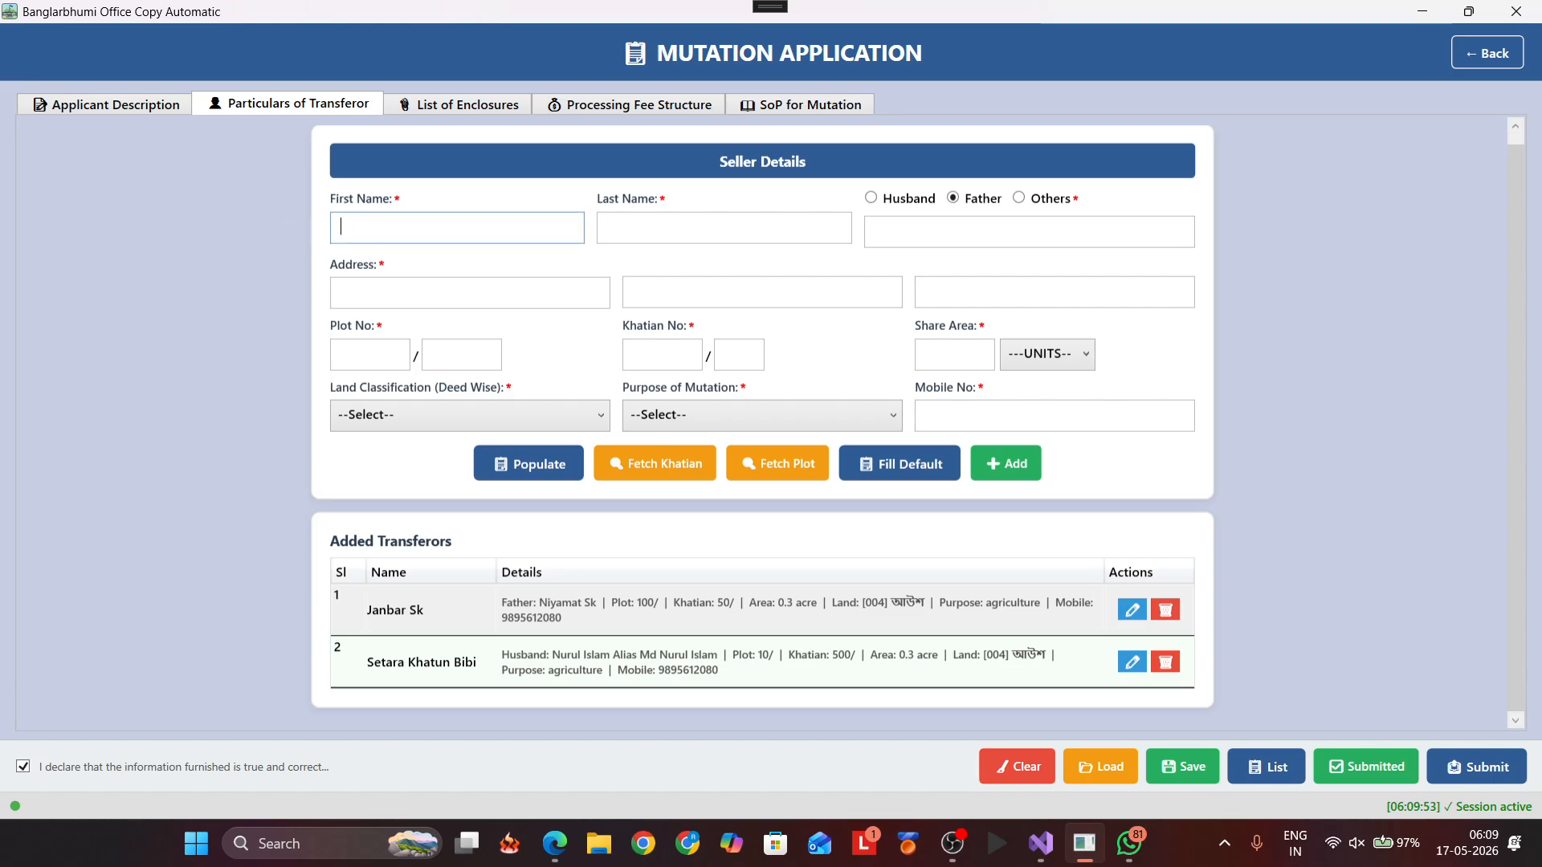
left_click(602, 229)
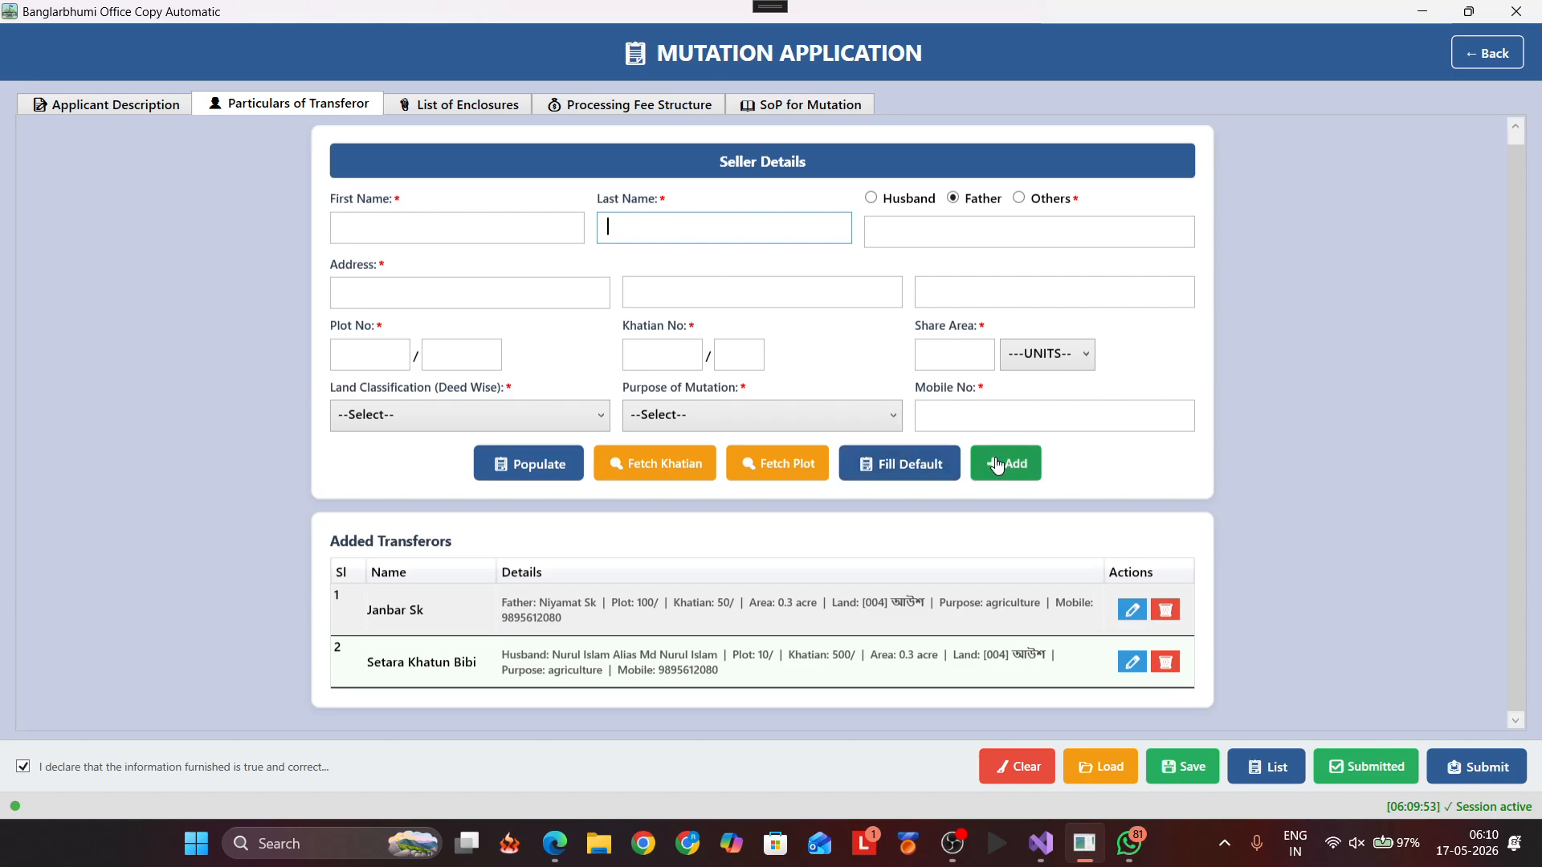
left_click(890, 478)
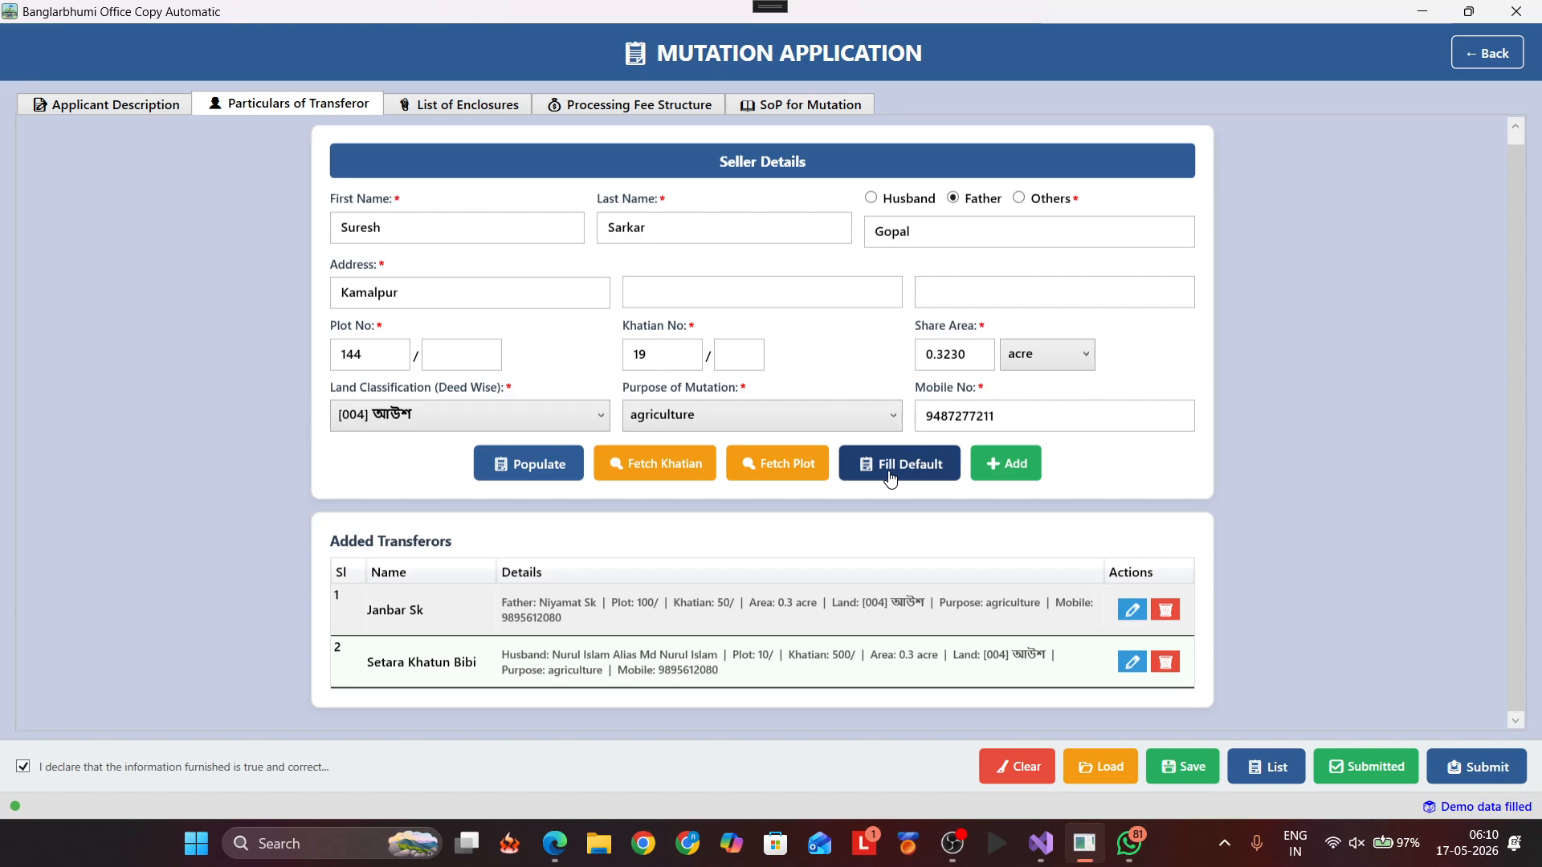
left_click(890, 477)
left_click(890, 477)
left_click(890, 477)
left_click(890, 477)
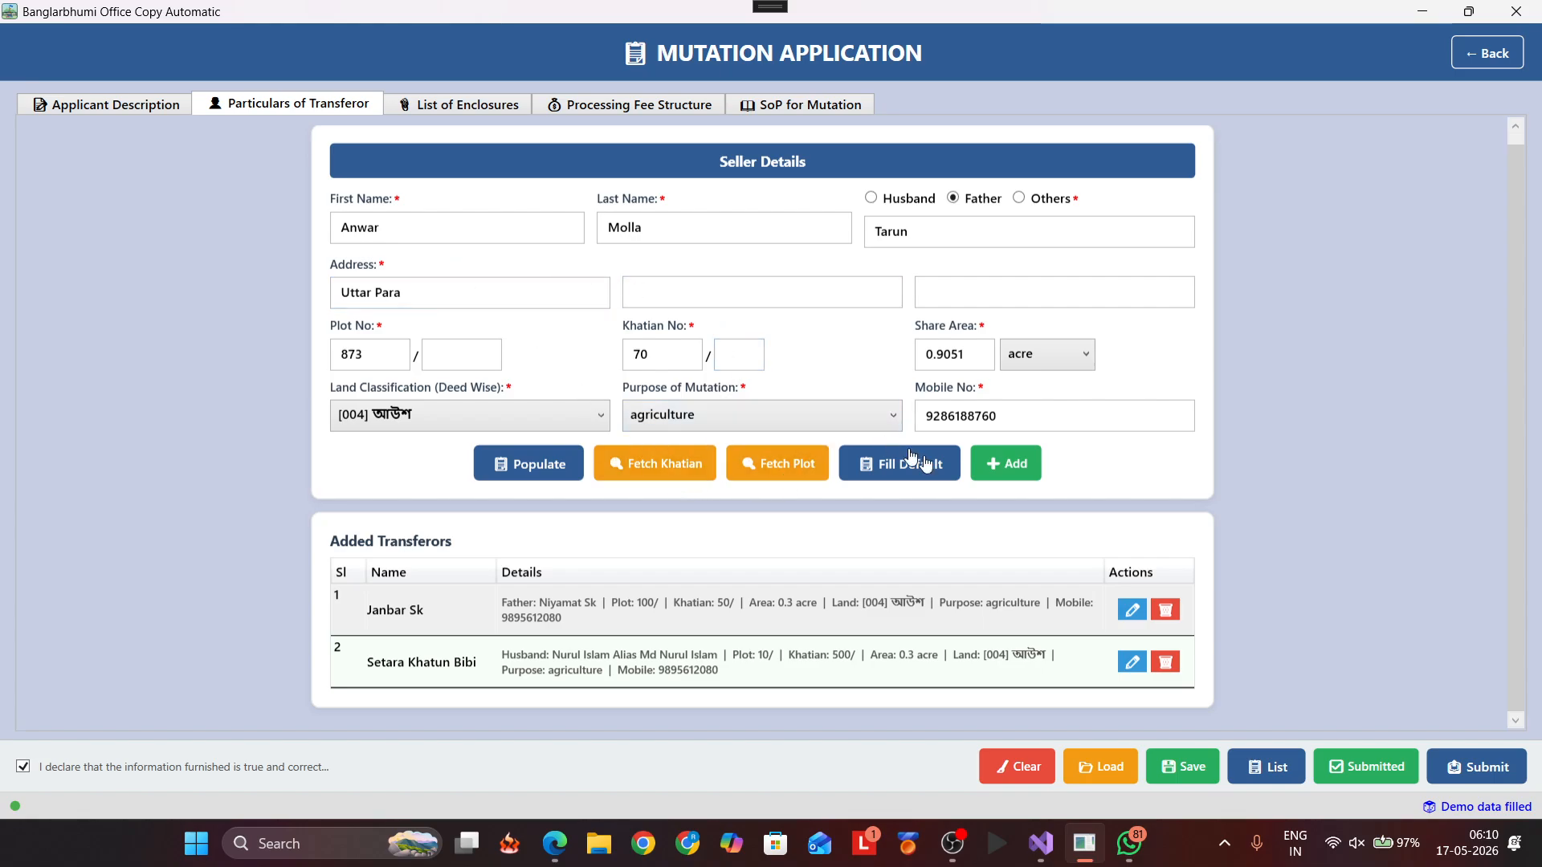
left_click(1014, 474)
scroll(1013, 474, "down", 1)
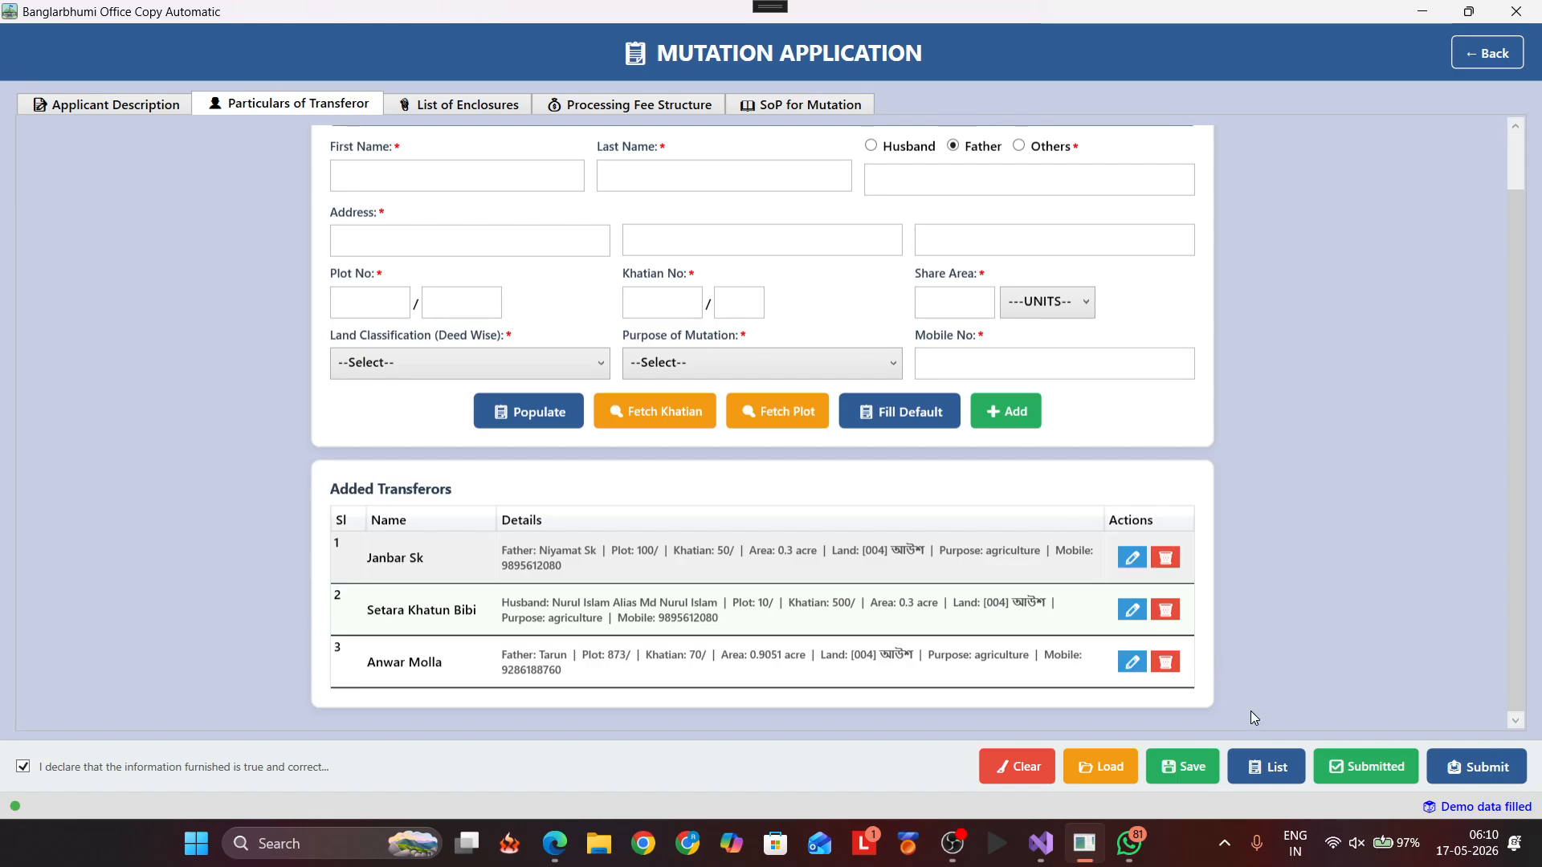
left_click(1166, 662)
scroll(869, 349, "up", 1)
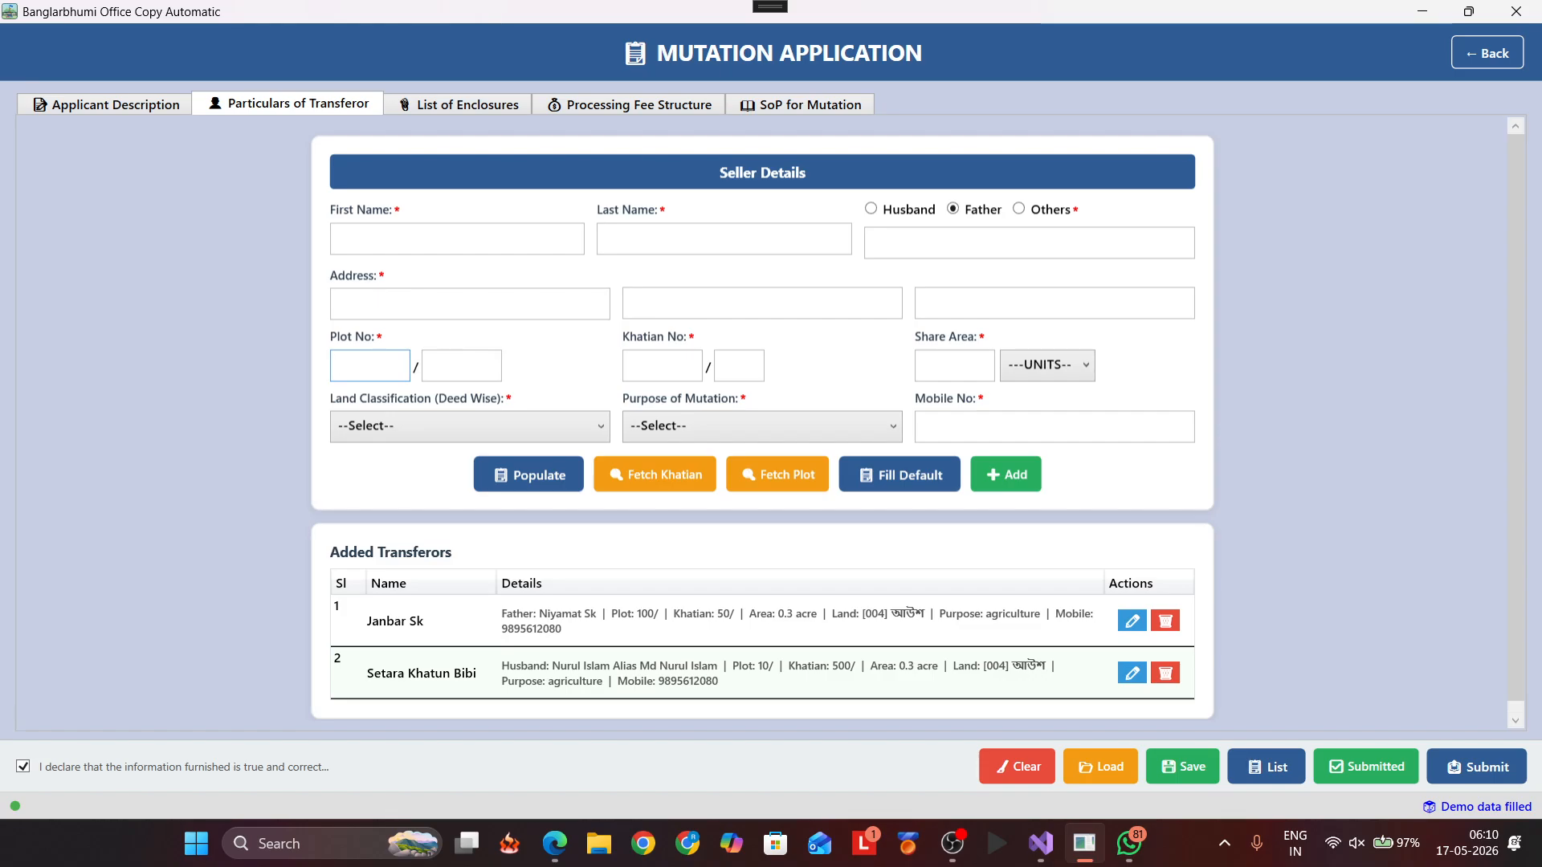
Look up the khatian owners for plot 50, then cancel without adding sellers.
type("50")
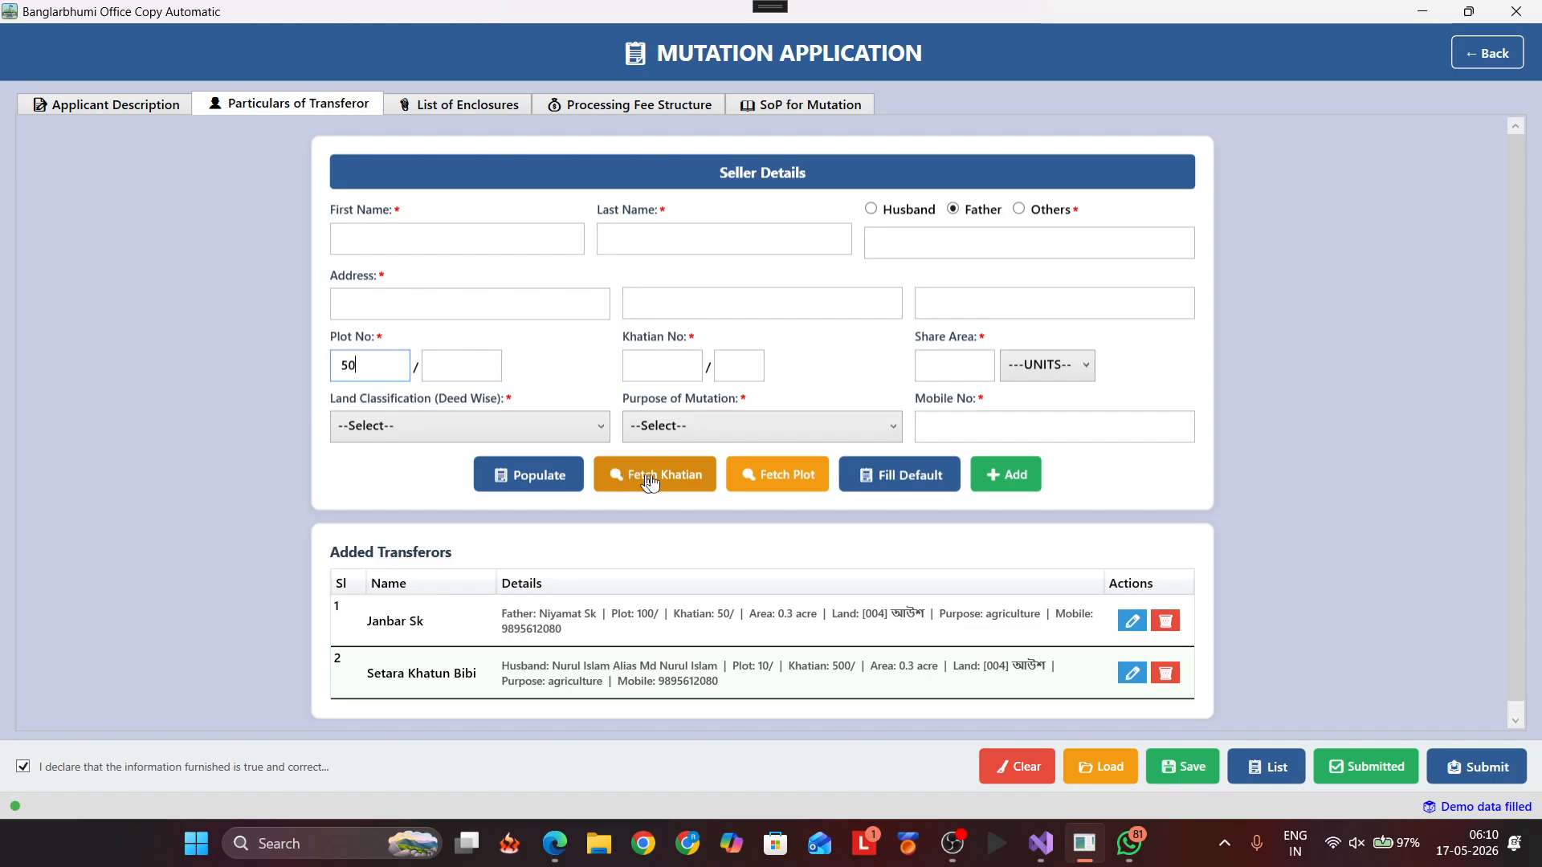
left_click(780, 491)
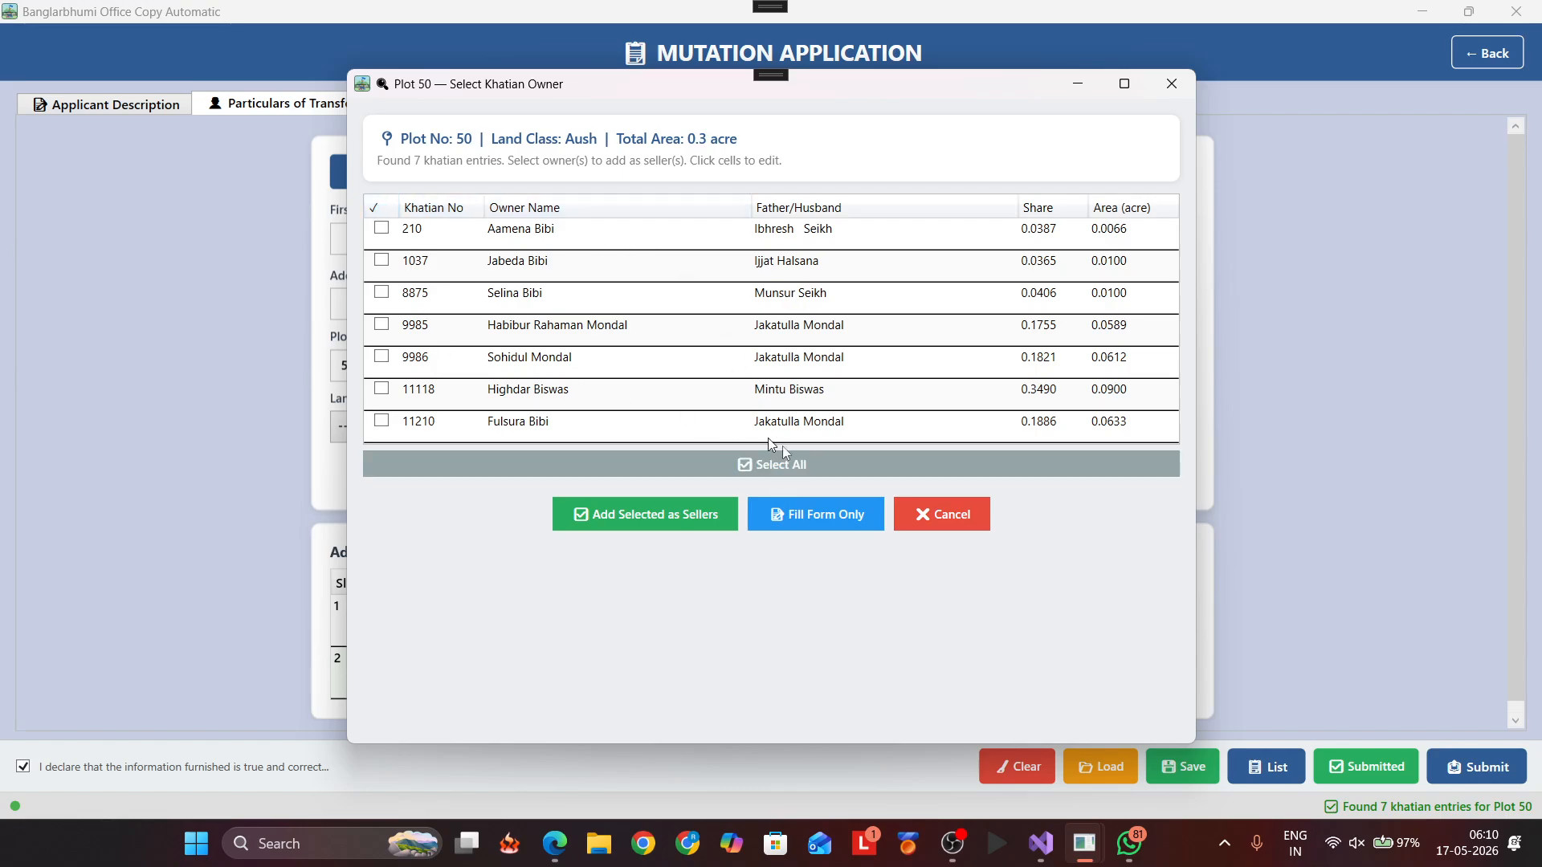
left_click(404, 365)
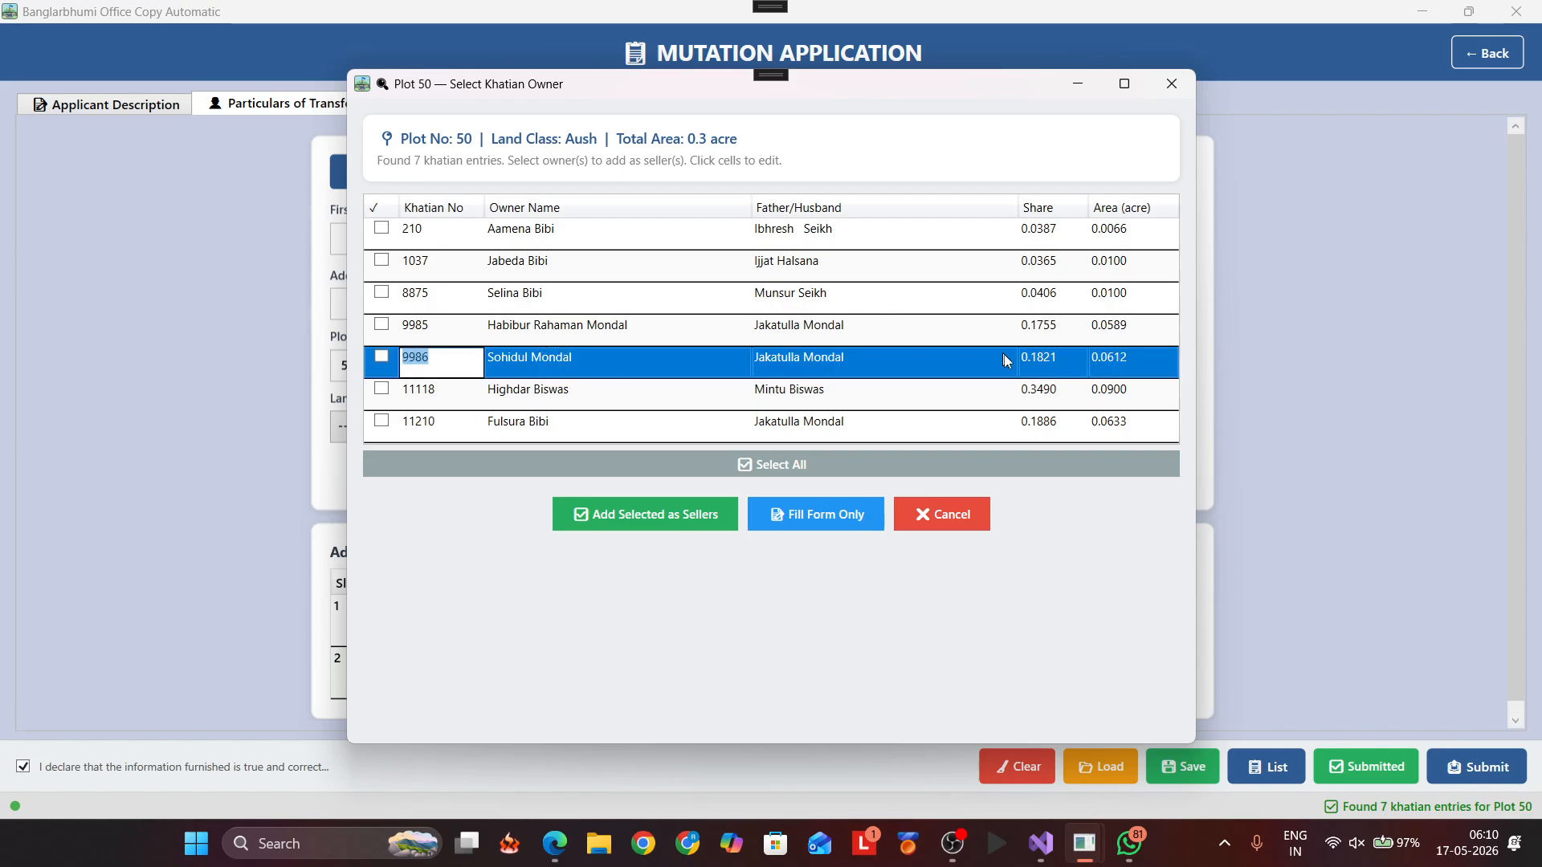
left_click(1044, 363)
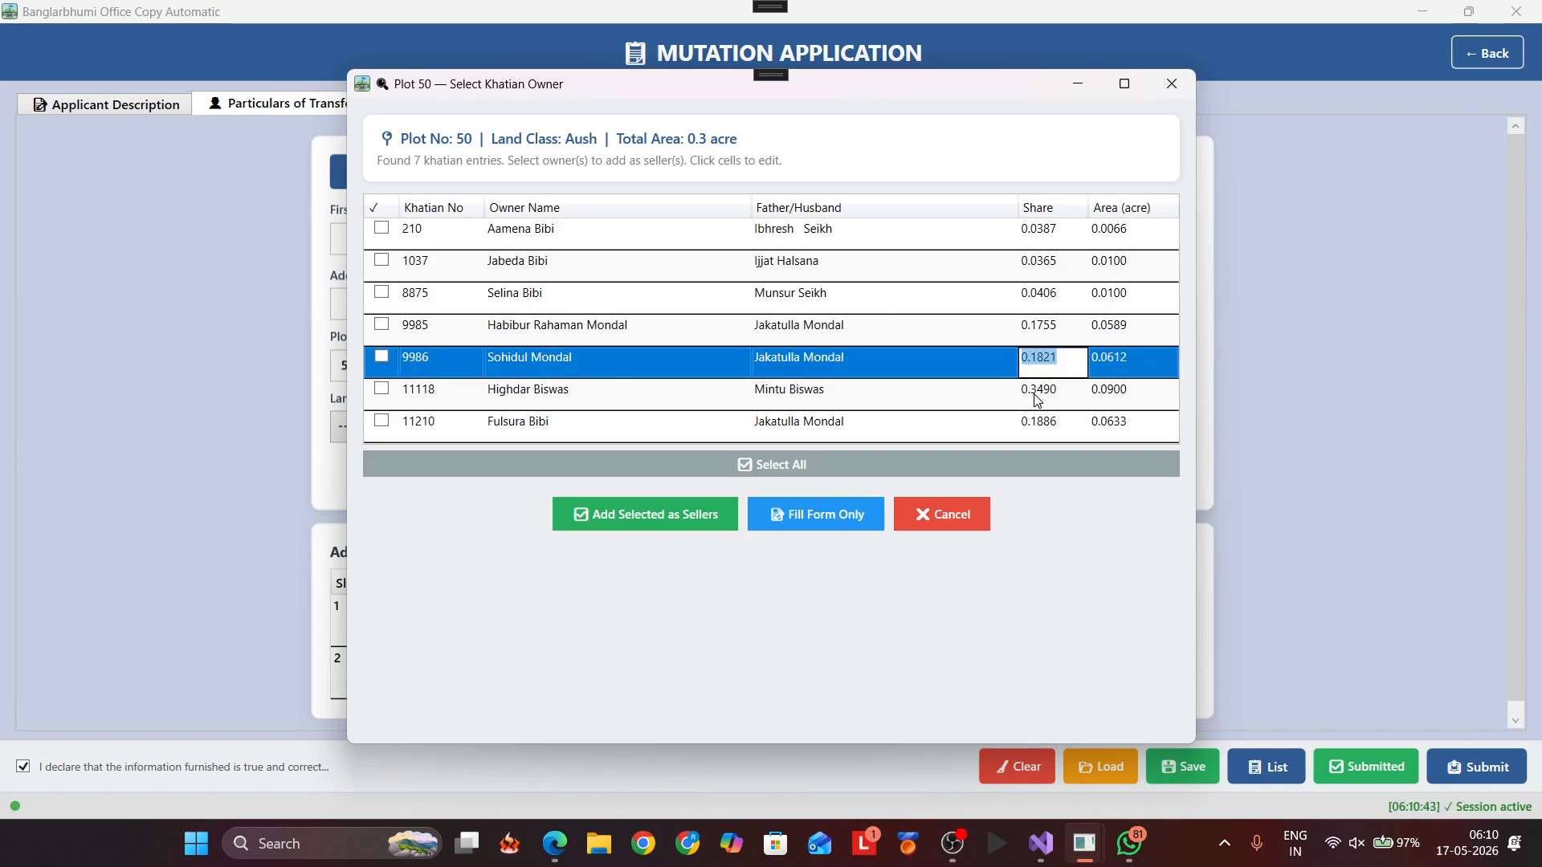
left_click(1036, 396)
left_click(1046, 430)
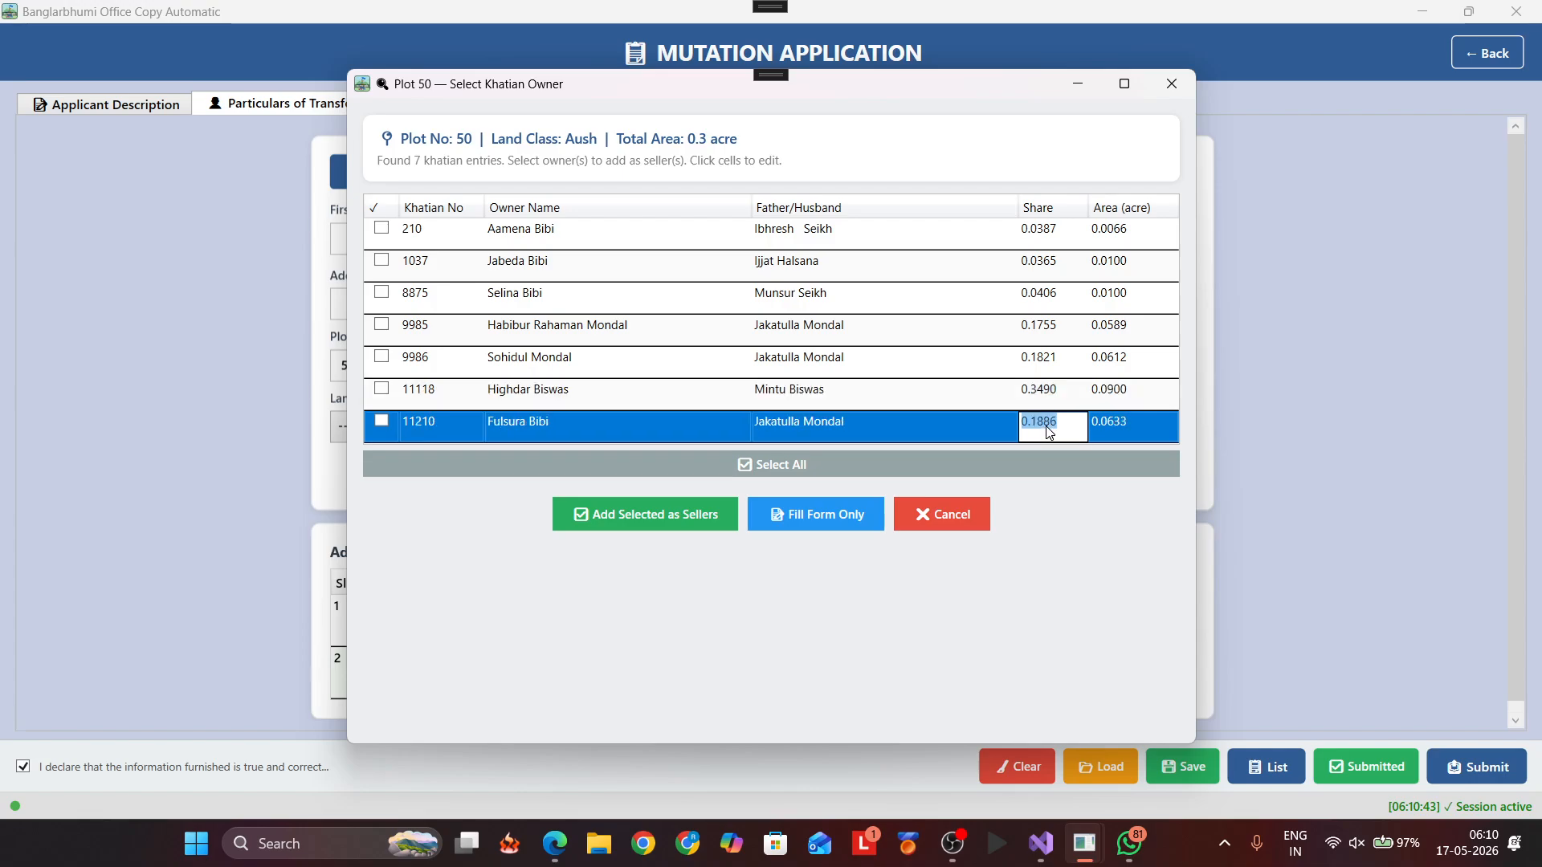
left_click(1110, 432)
left_click(1121, 271)
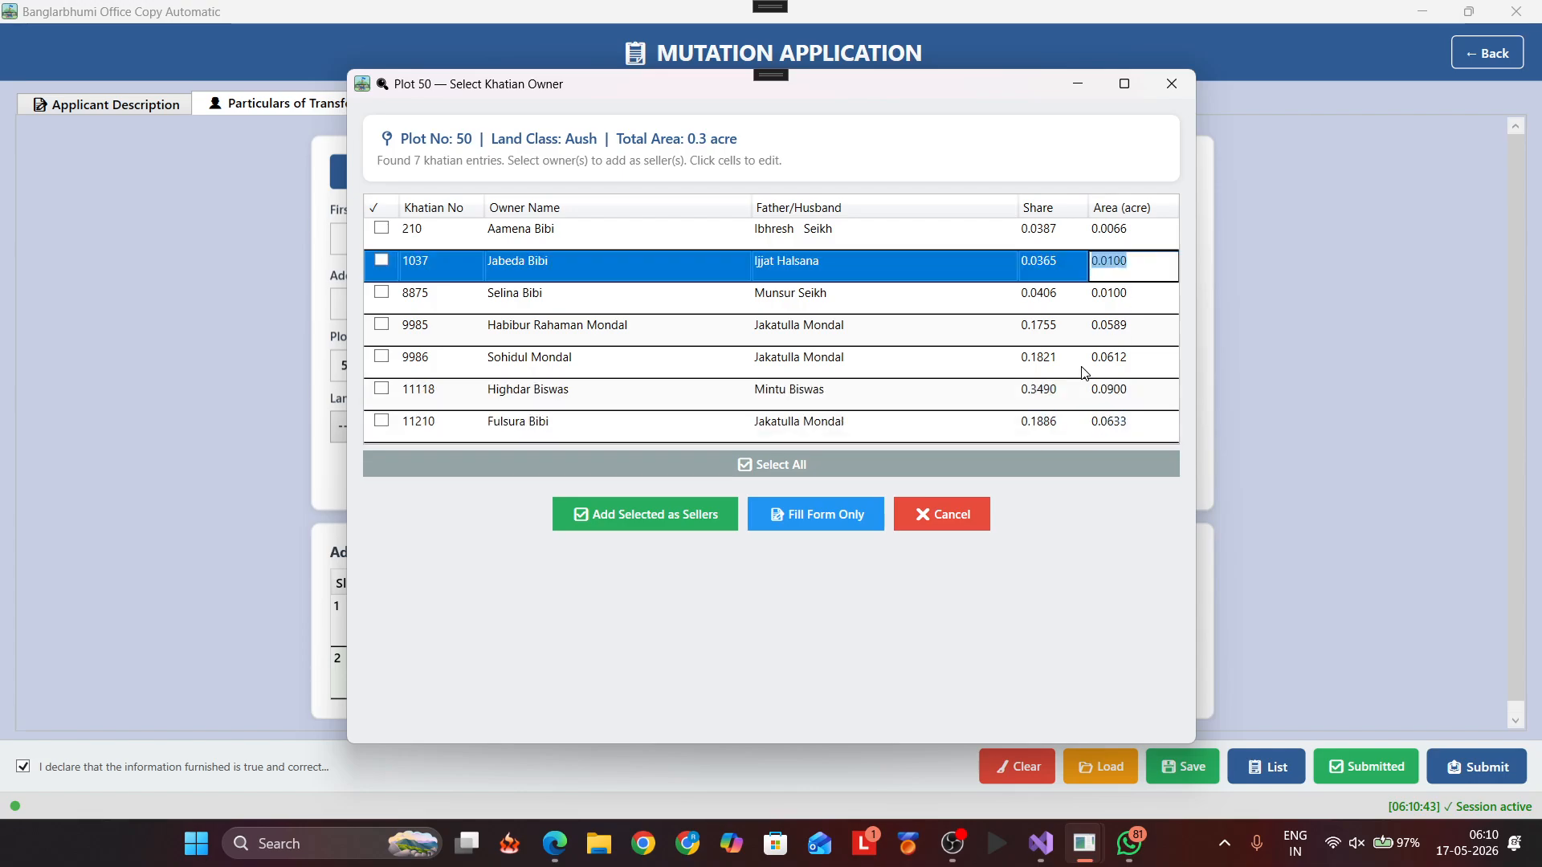
left_click(923, 535)
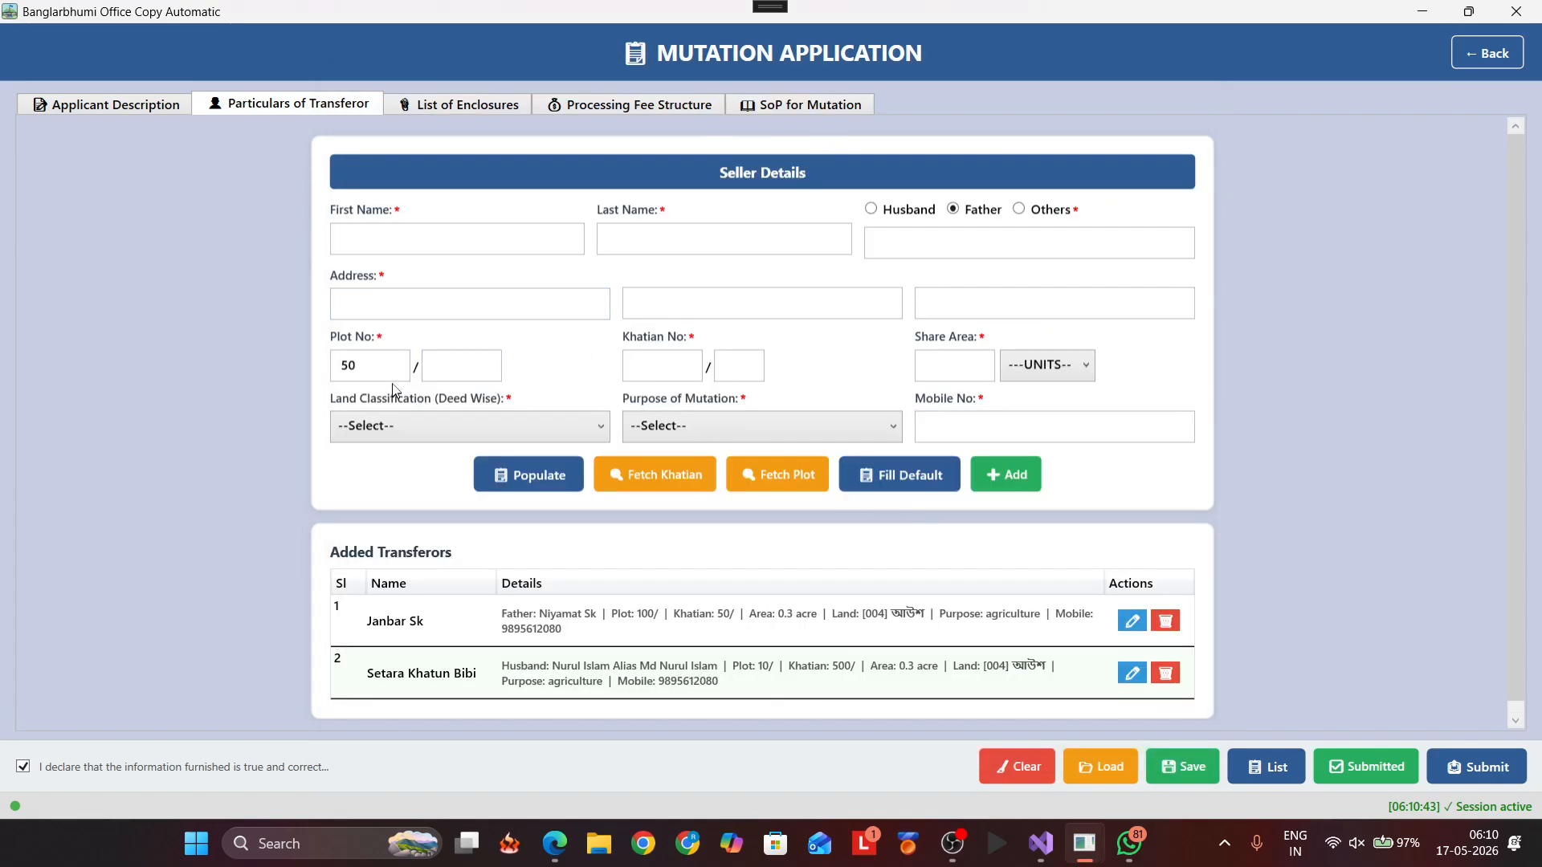
Clear Plot No, fetch khatian 556, and cancel the Select Plot list.
left_click_drag(367, 367, 277, 378)
key("BackSpace")
key("Tab")
key("Tab")
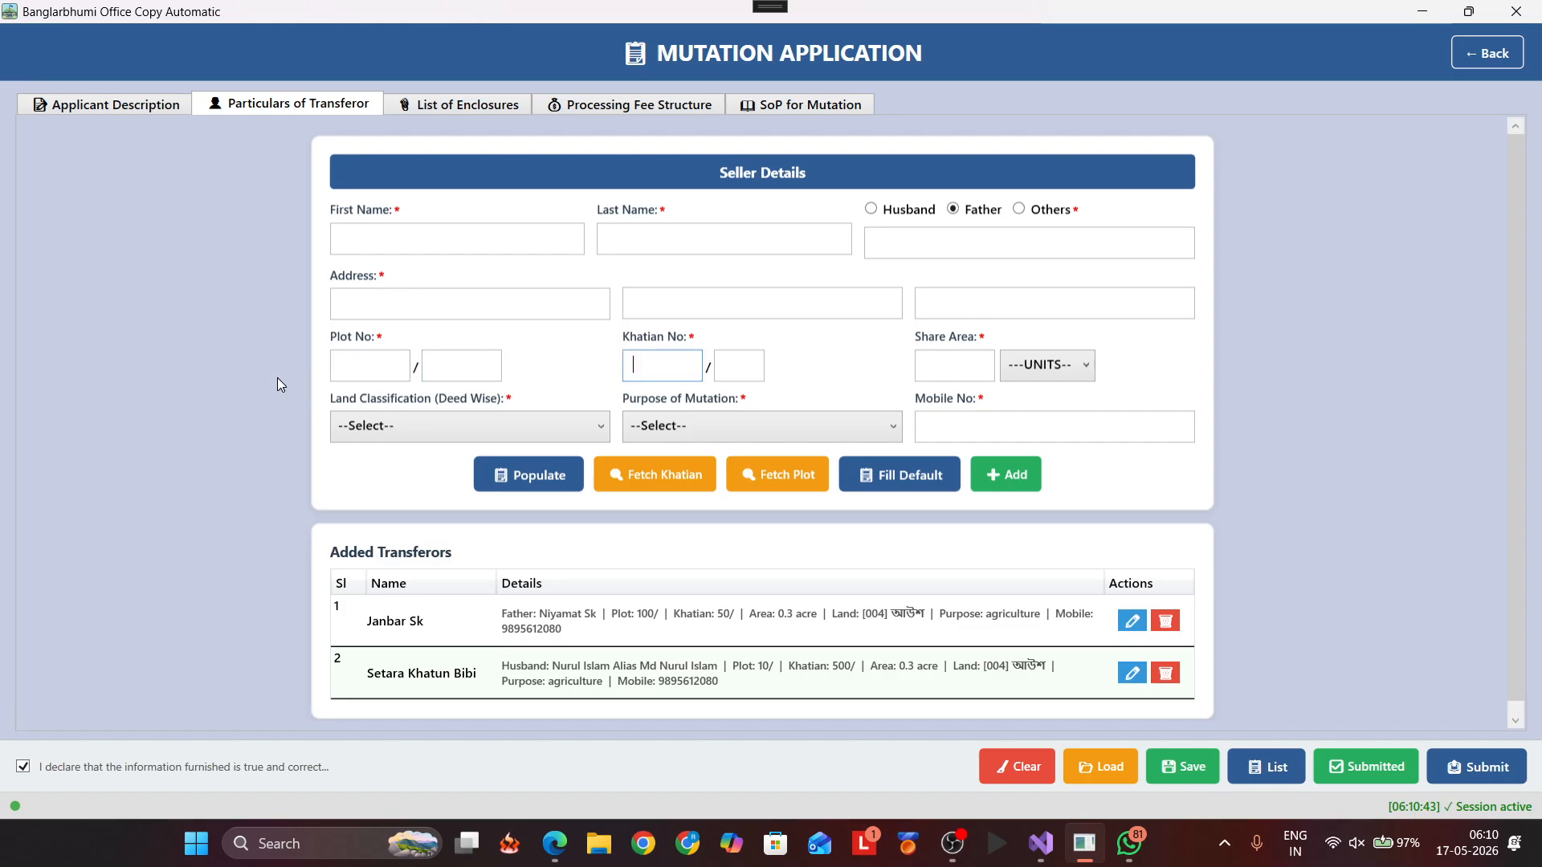
type("56")
key("BackSpace")
type("56")
left_click(643, 476)
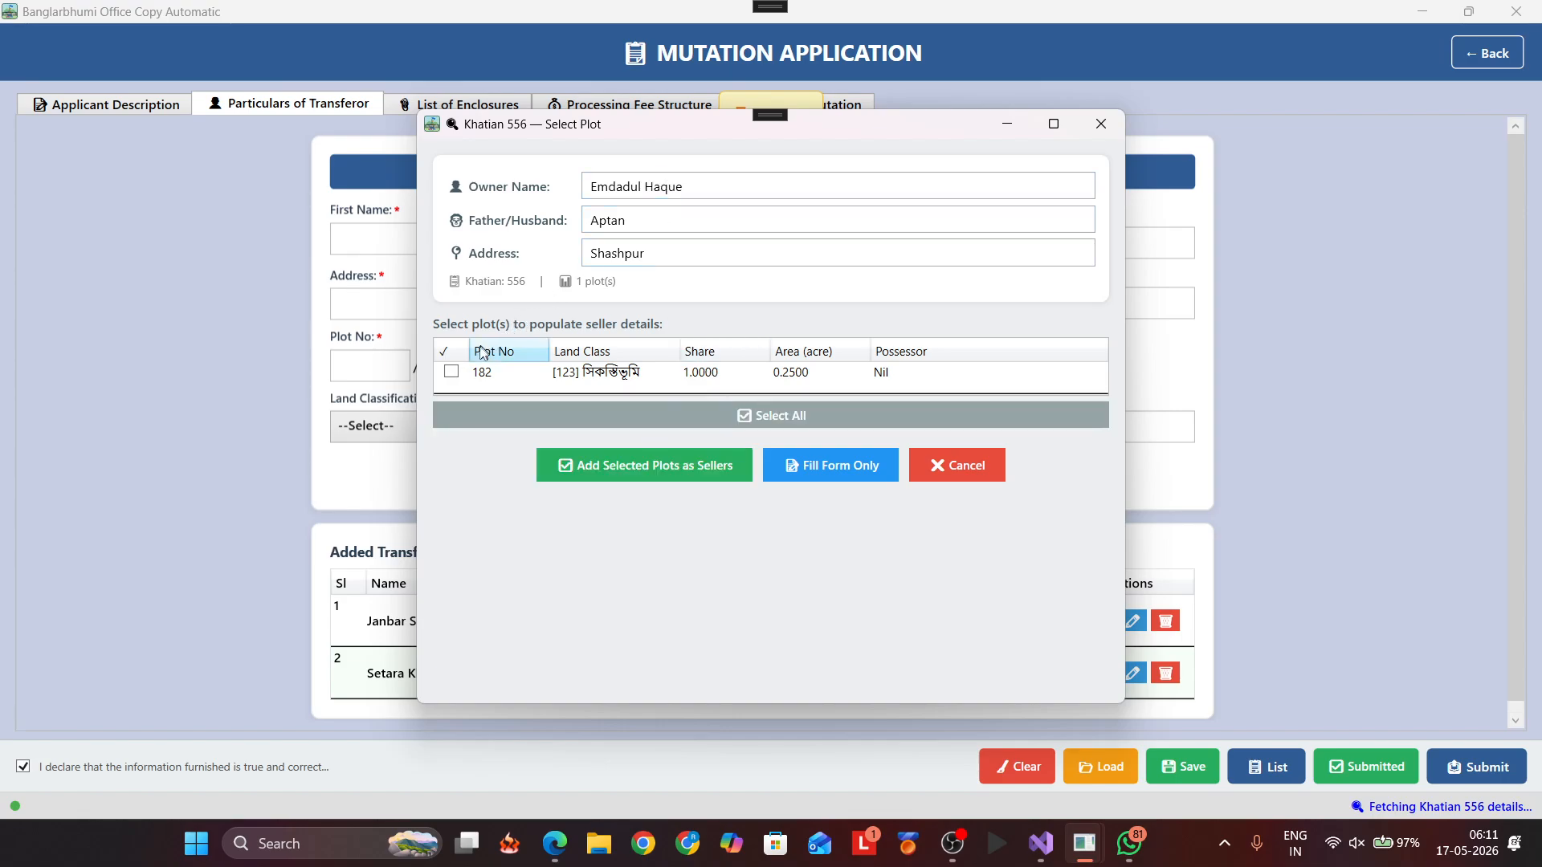
left_click(455, 368)
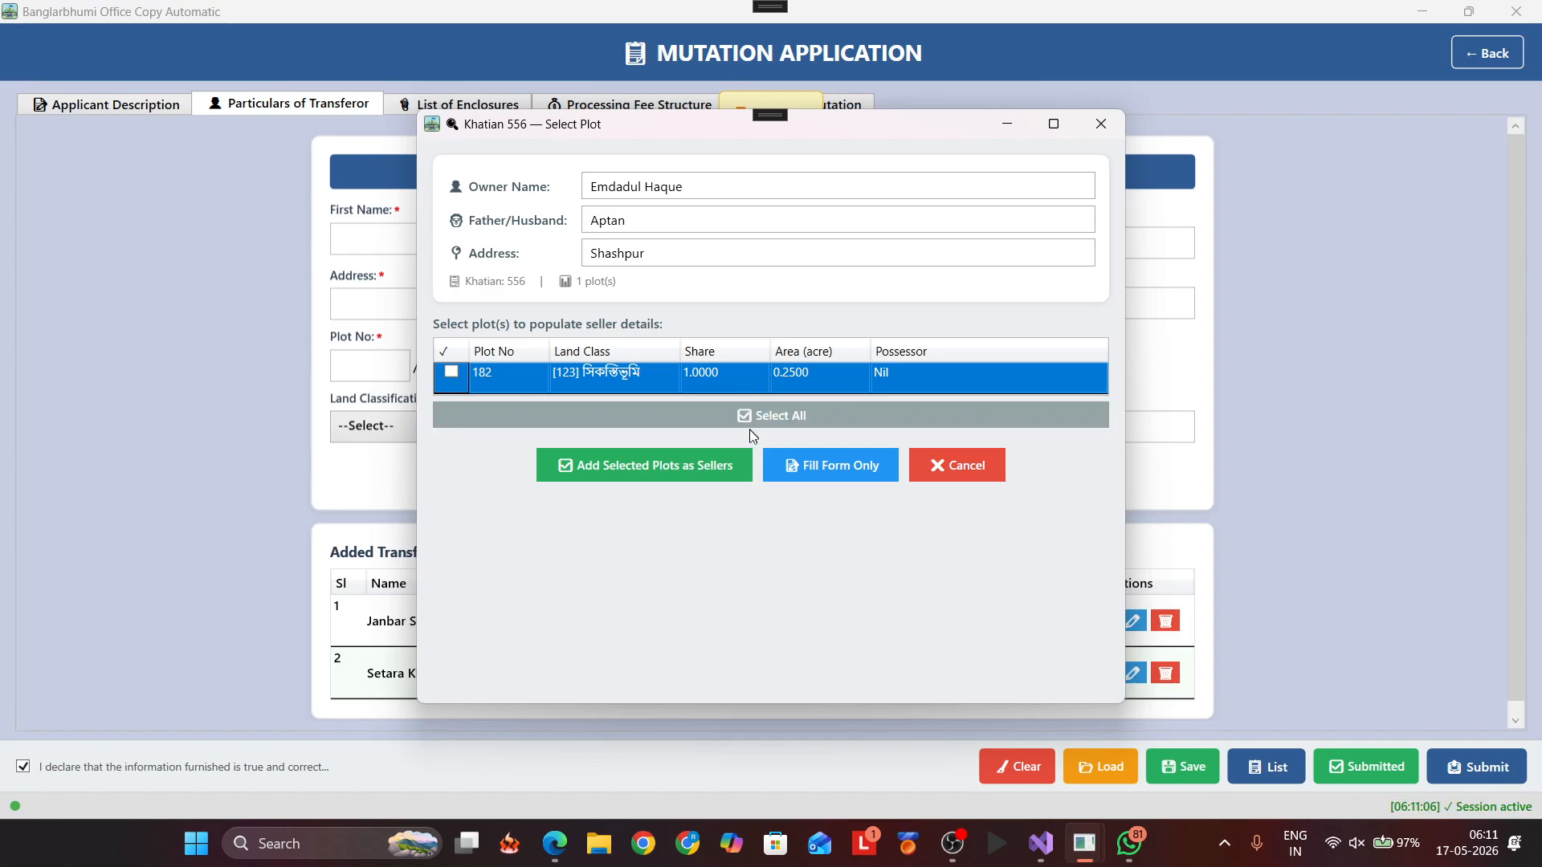
left_click(987, 473)
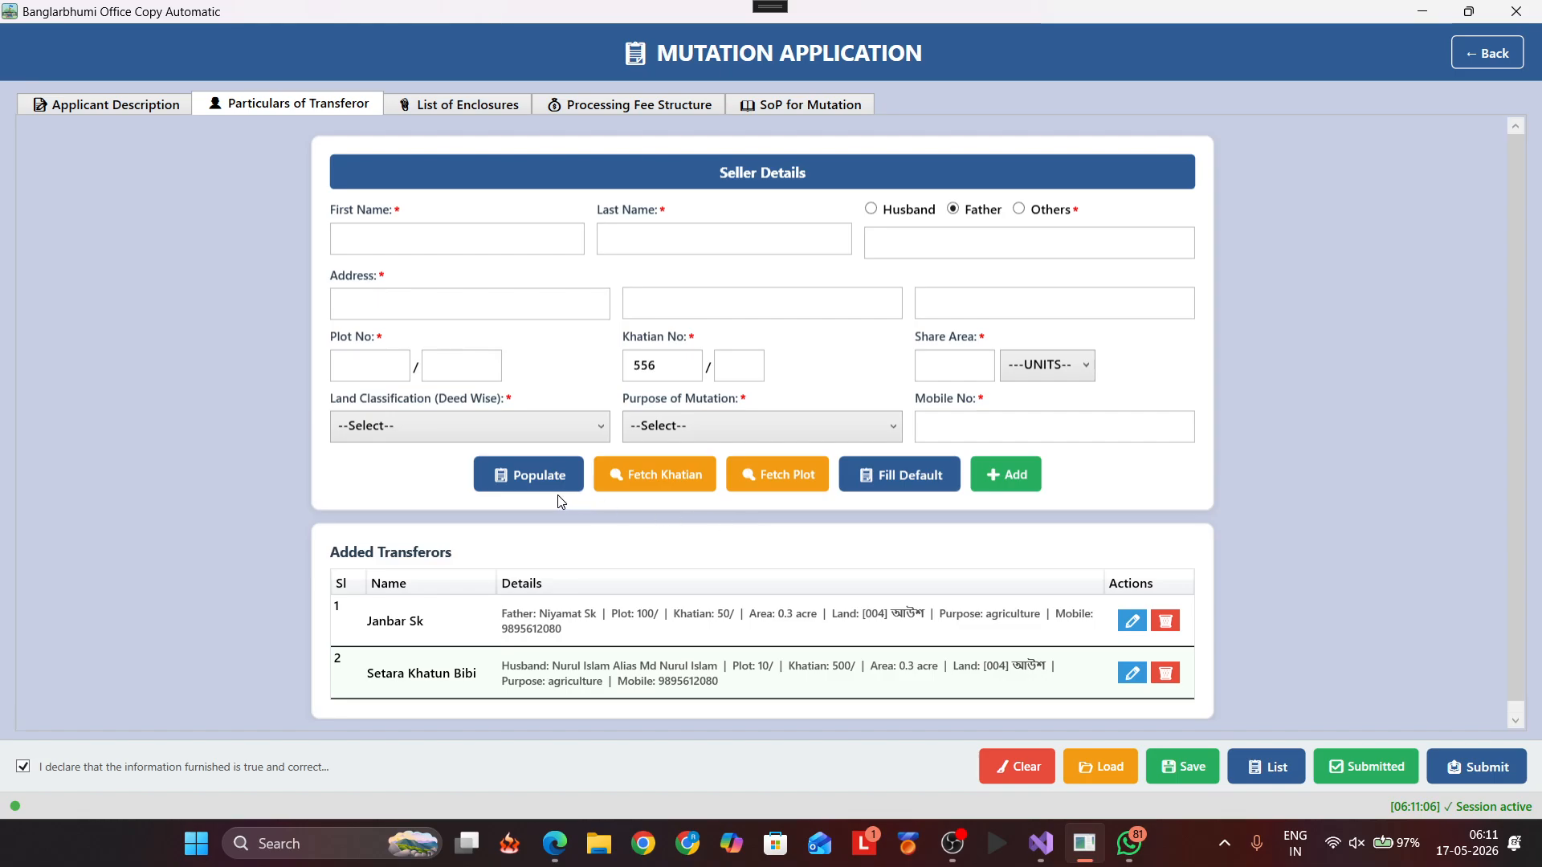
scroll(564, 530, "down", 1)
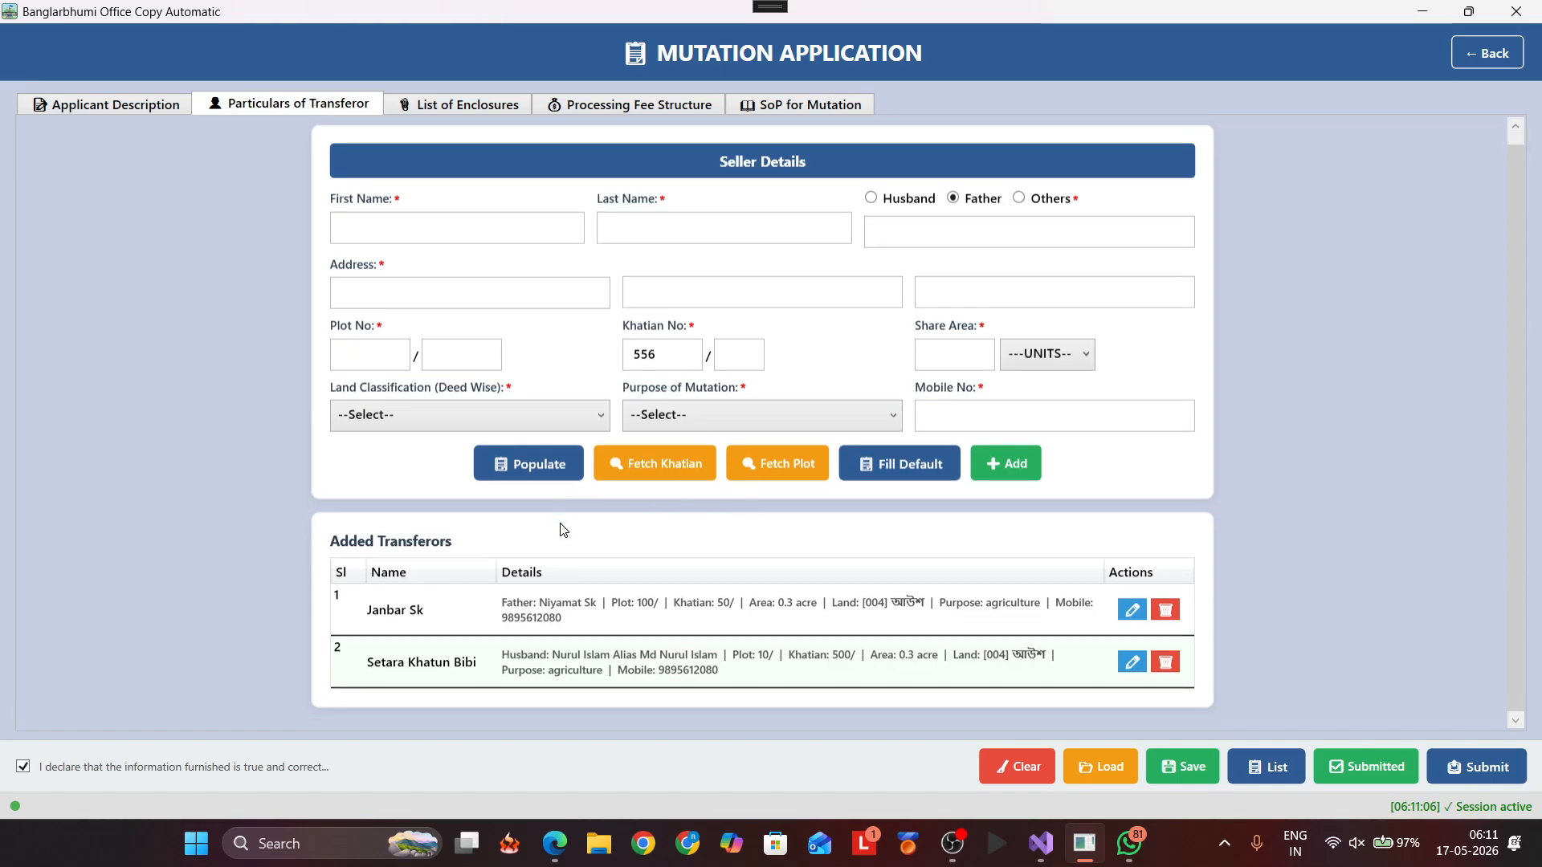
Load the first transferor's details (plot 100, khatian 50) into the seller form.
left_click(818, 660)
left_click(829, 616)
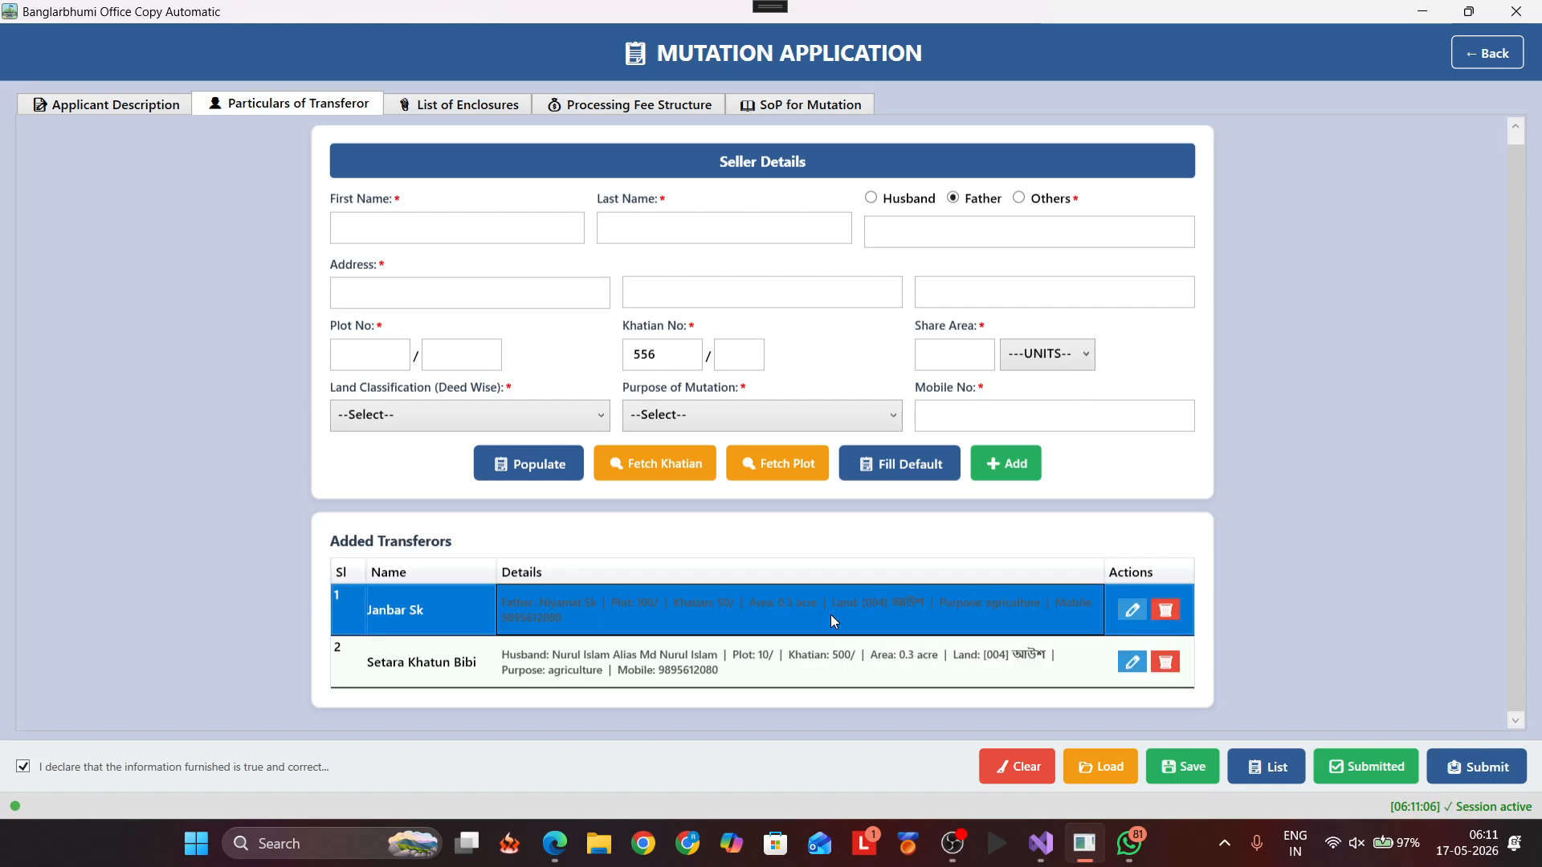
left_click(1133, 612)
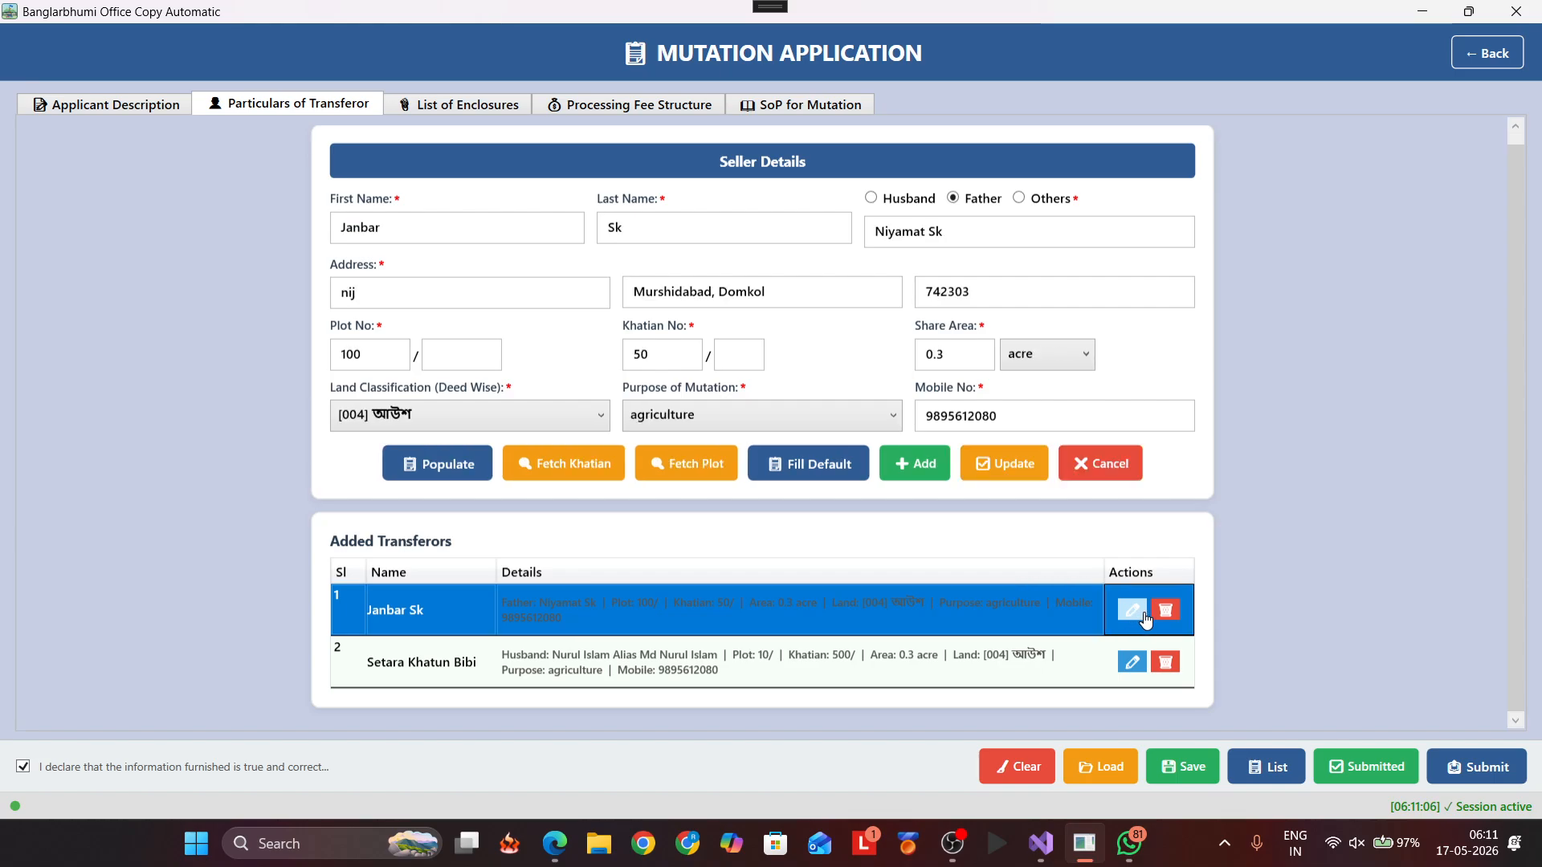
left_click(1257, 630)
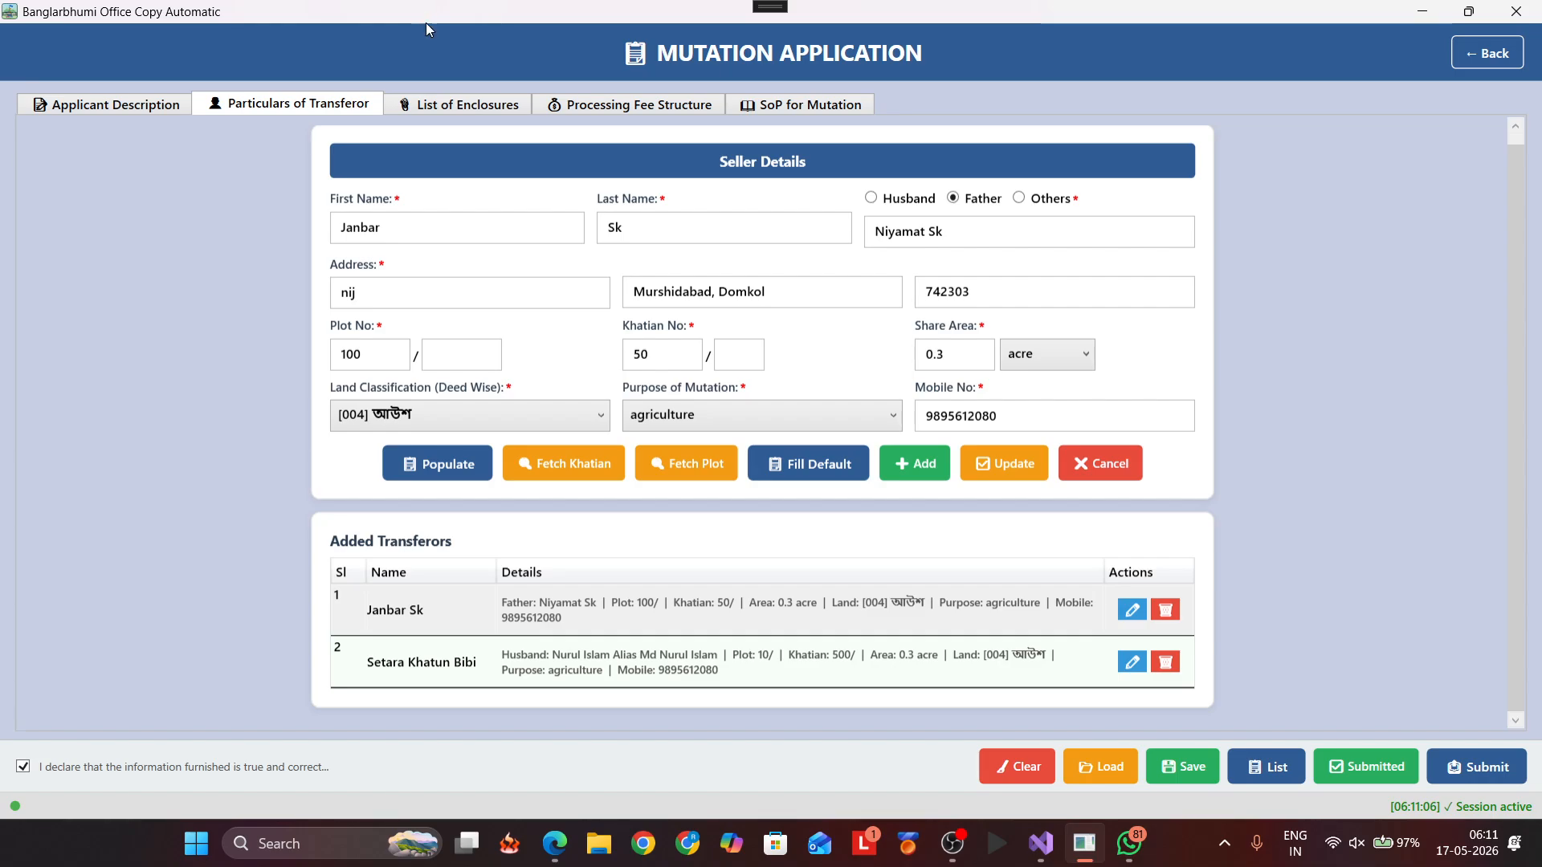
Review the List of Enclosures and Applicant Description, returning to Particulars of Transferor.
left_click(470, 104)
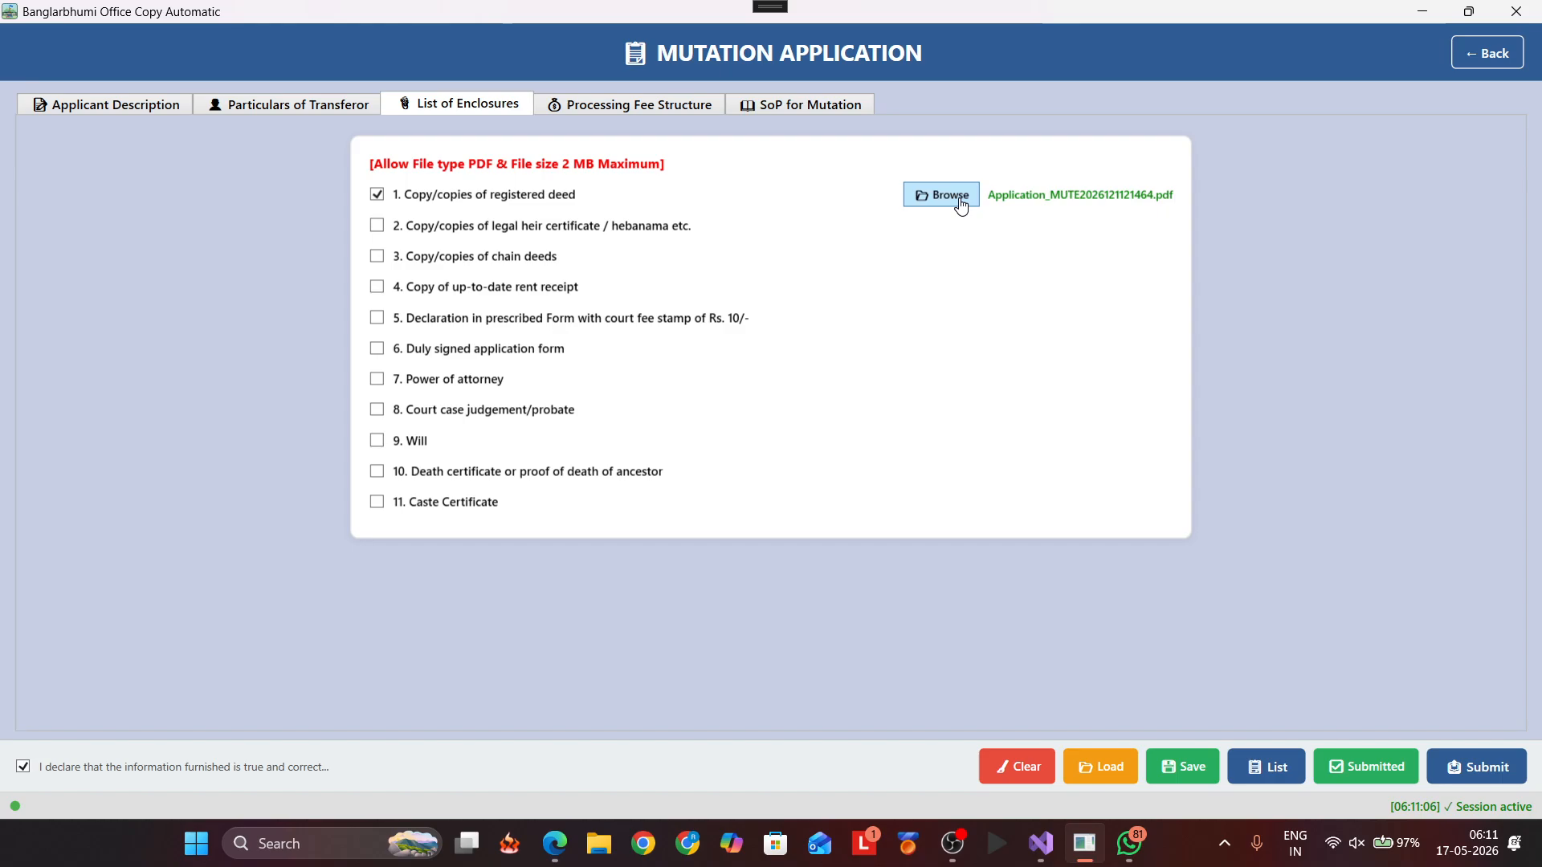
left_click(265, 105)
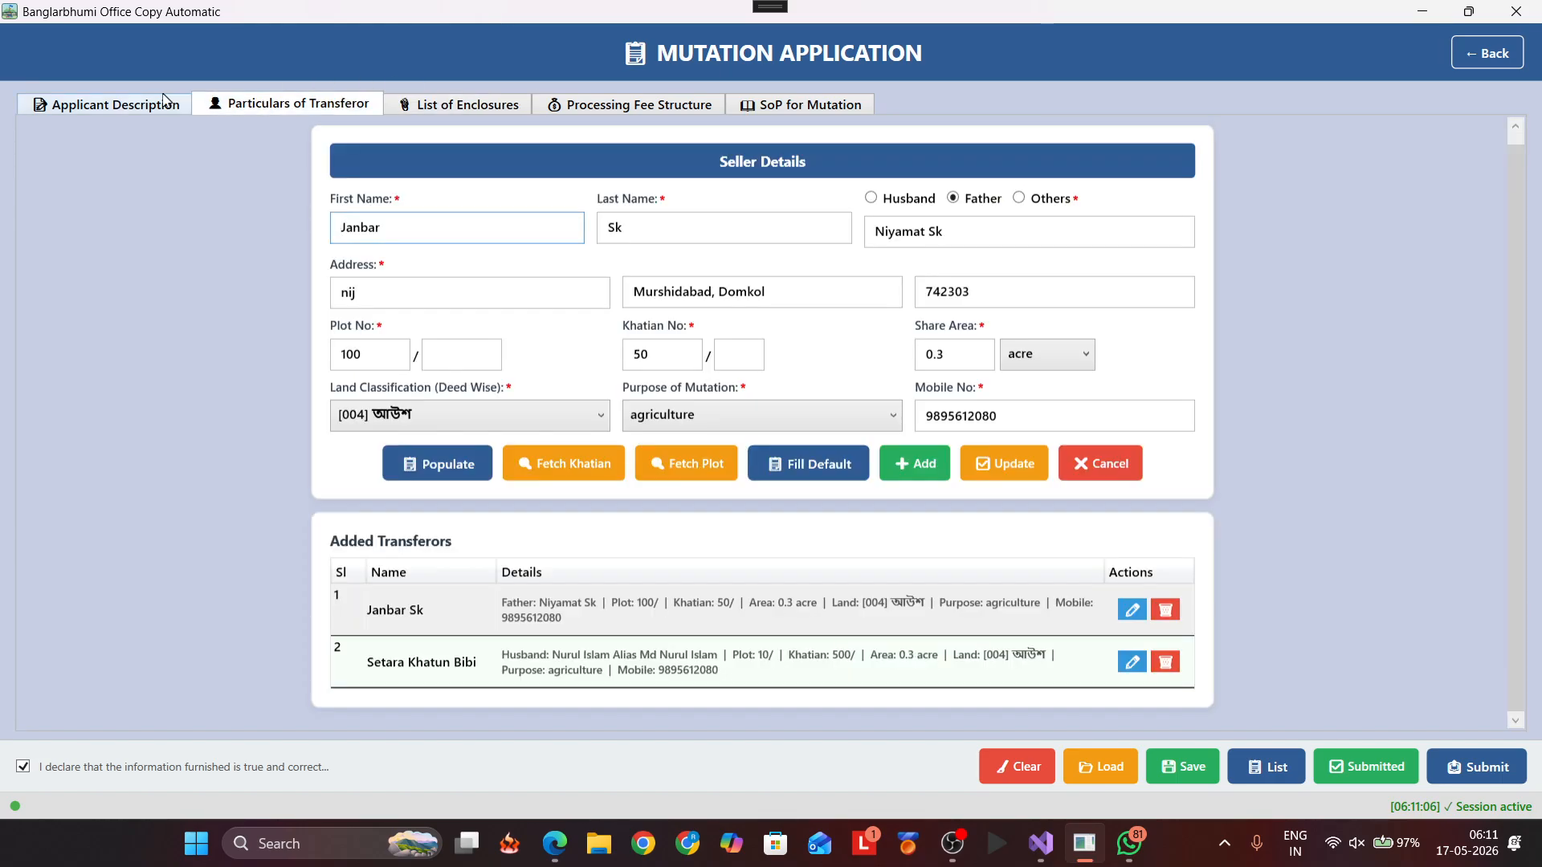
left_click(135, 104)
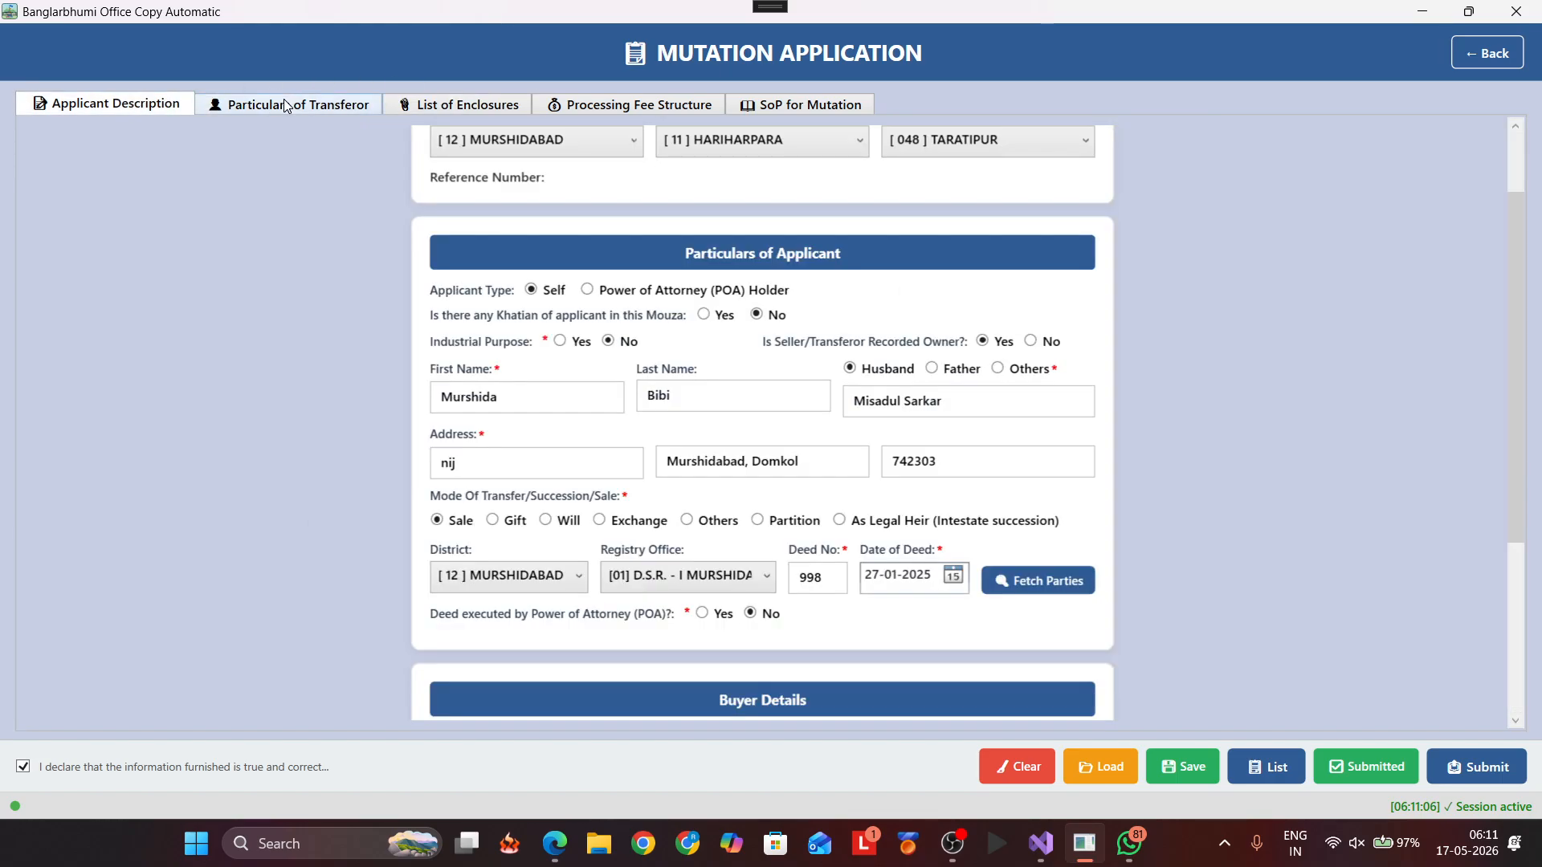
scroll(767, 277, "up", 1)
scroll(766, 277, "down", 2)
scroll(768, 279, "up", 1)
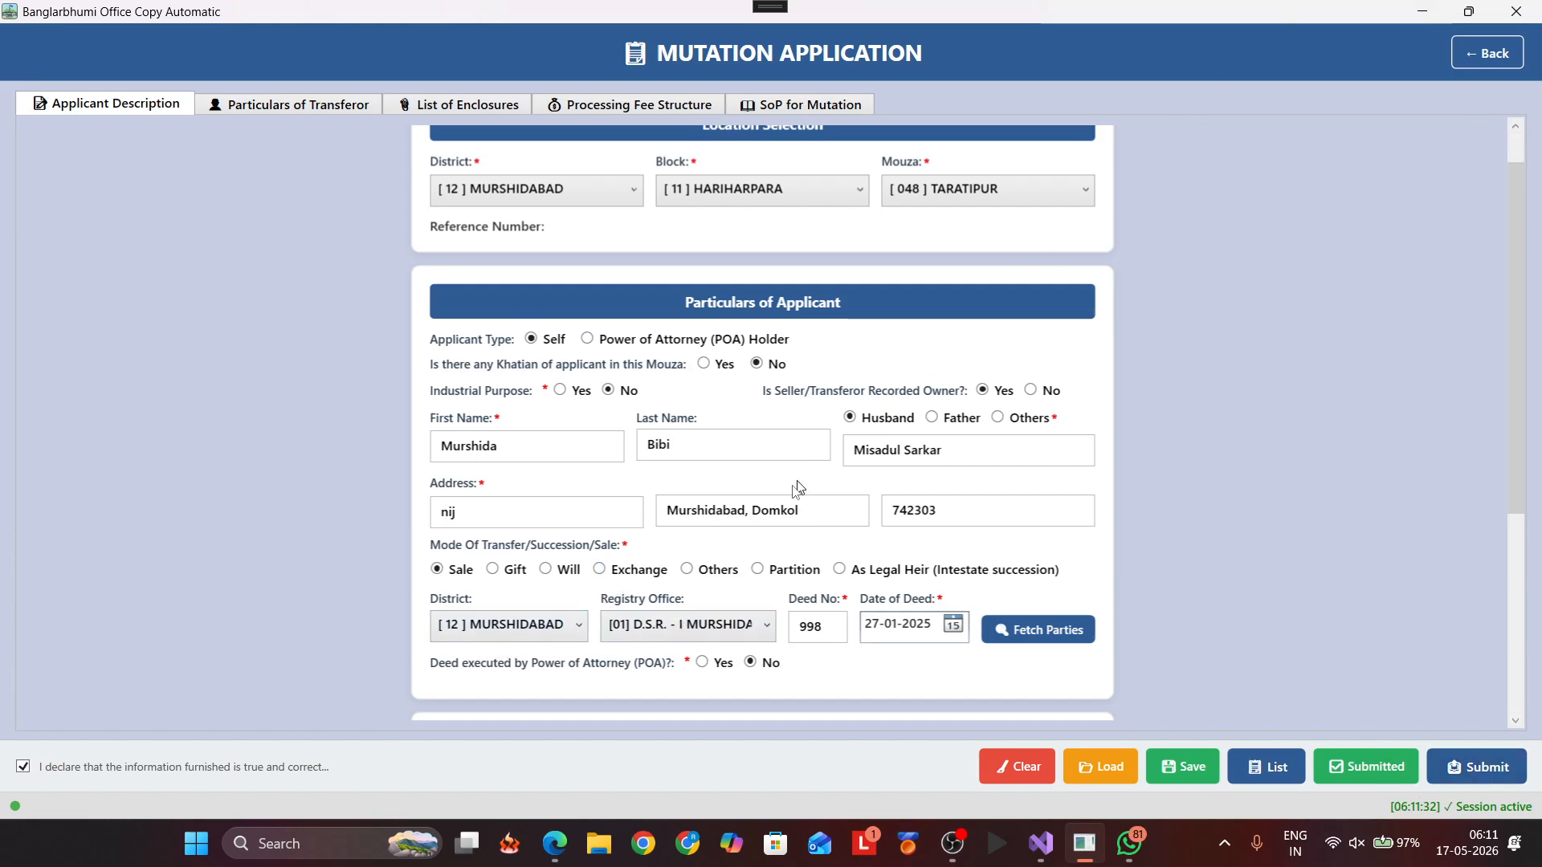
scroll(791, 496, "down", 2)
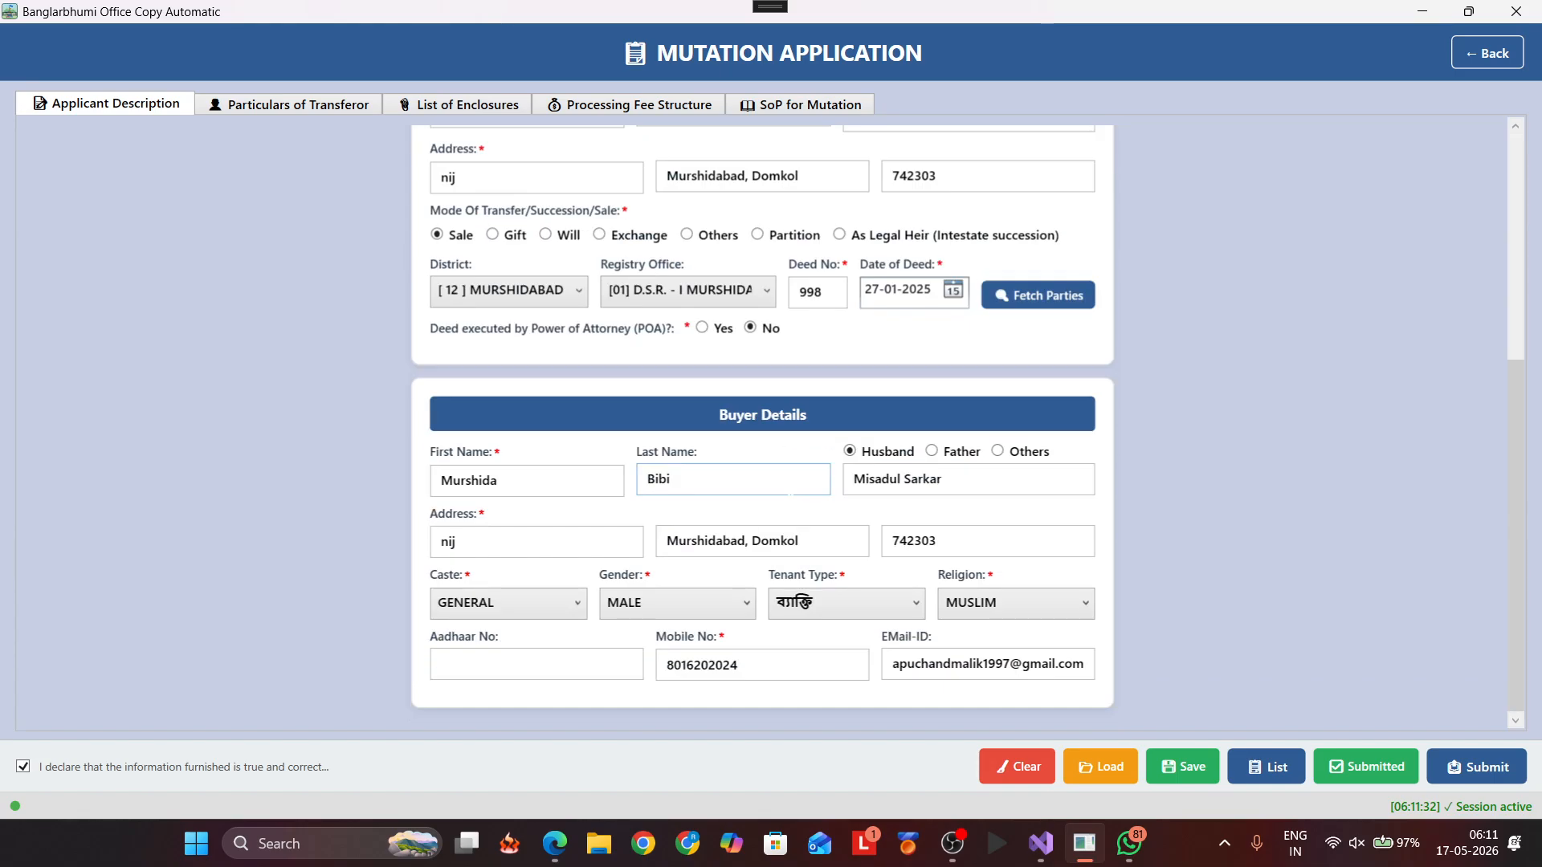
left_click(494, 104)
left_click(308, 105)
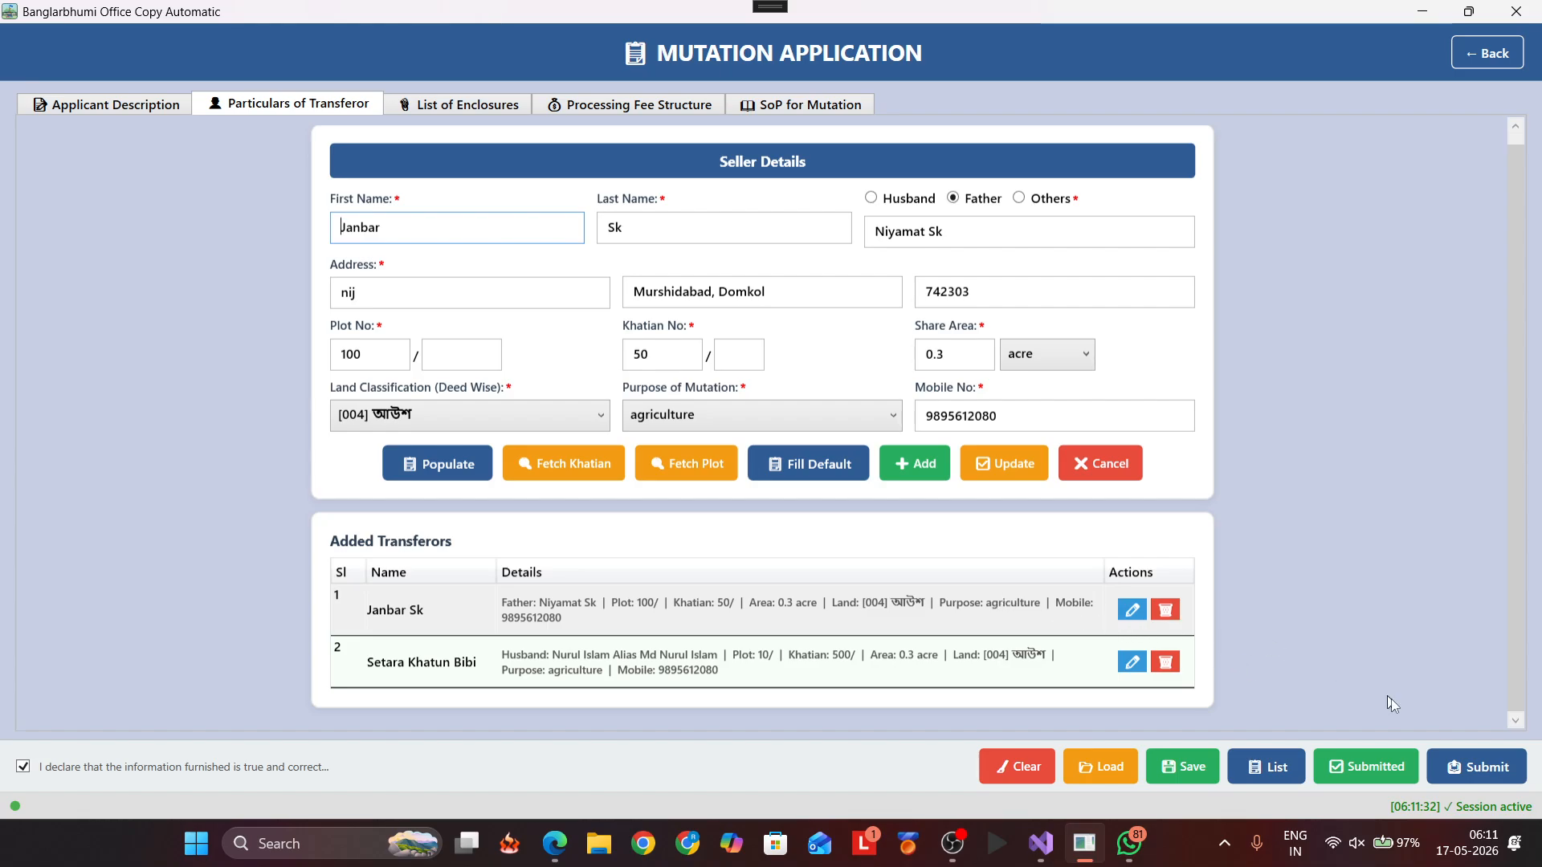
Submit the mutation application and confirm it with the received OTP.
left_click(1453, 764)
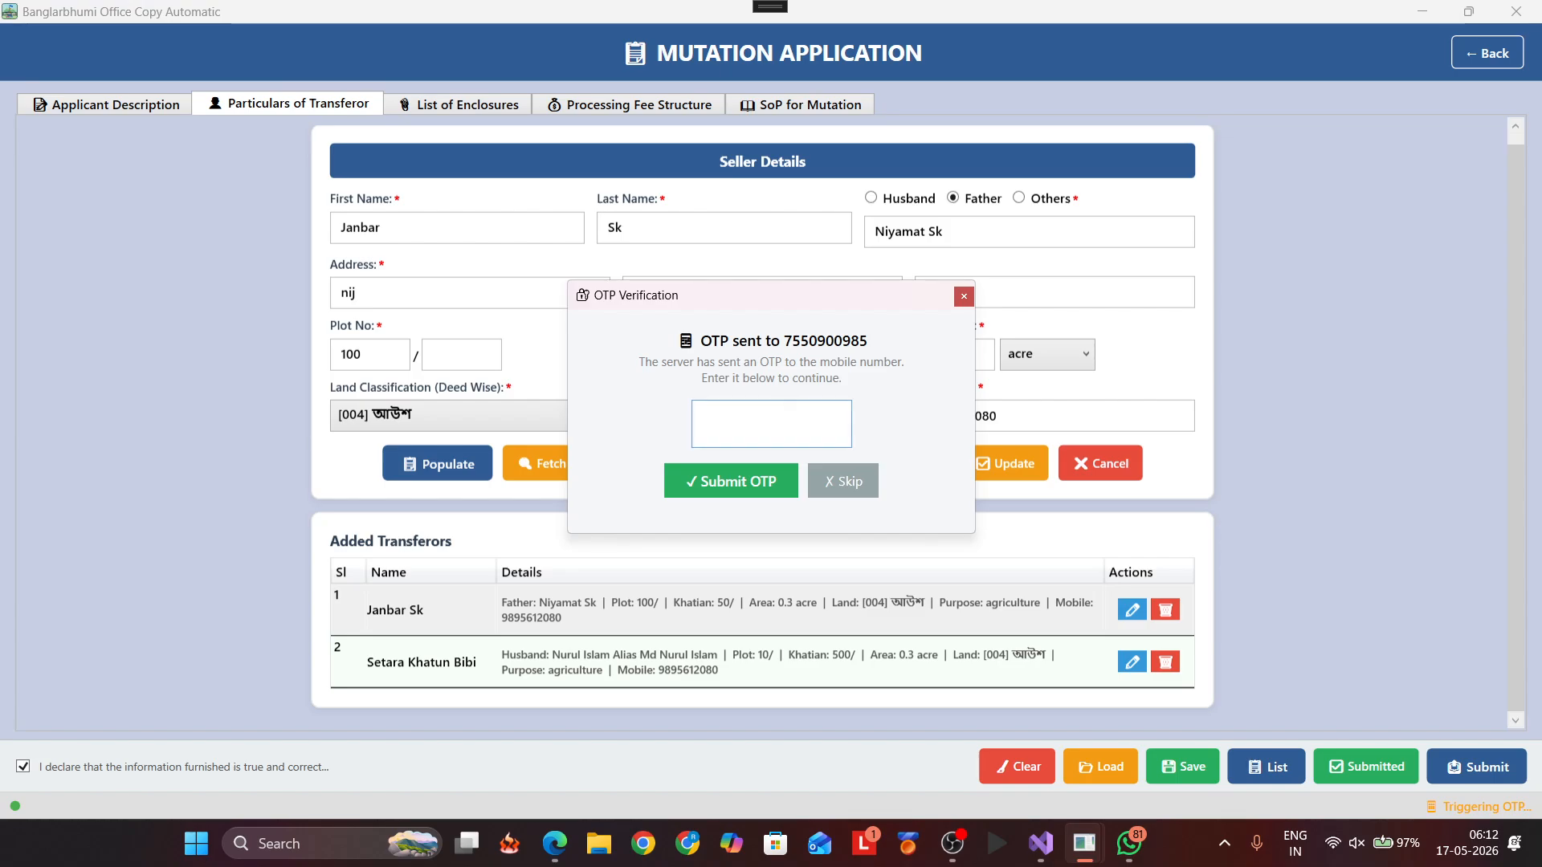
left_click(718, 473)
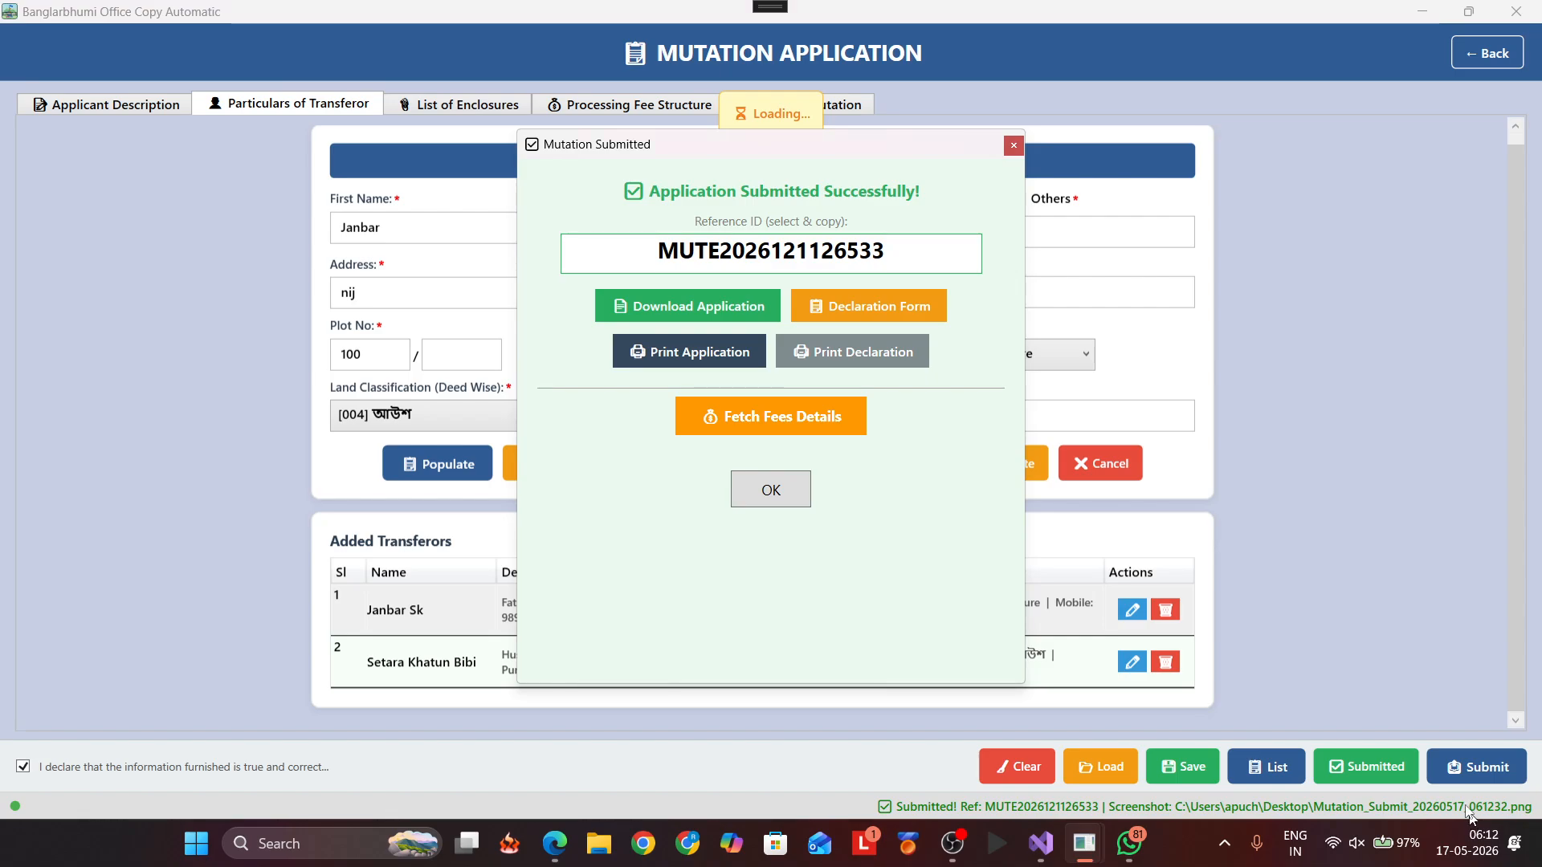
Copy the reference ID, pay the ₹0 fee, download the application, and close the dialog.
double_click(821, 251)
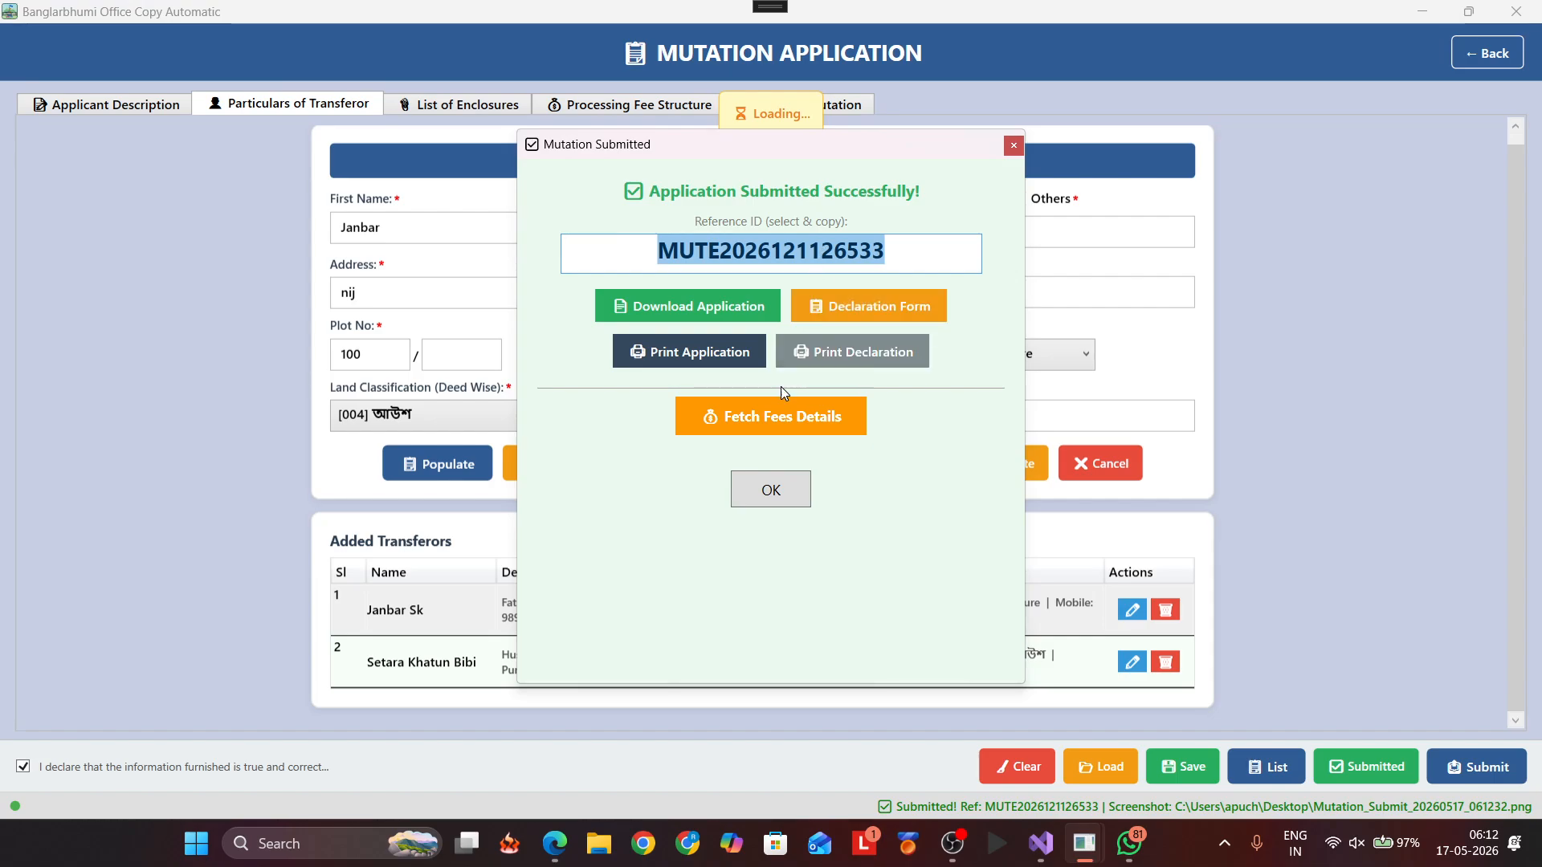
left_click(778, 412)
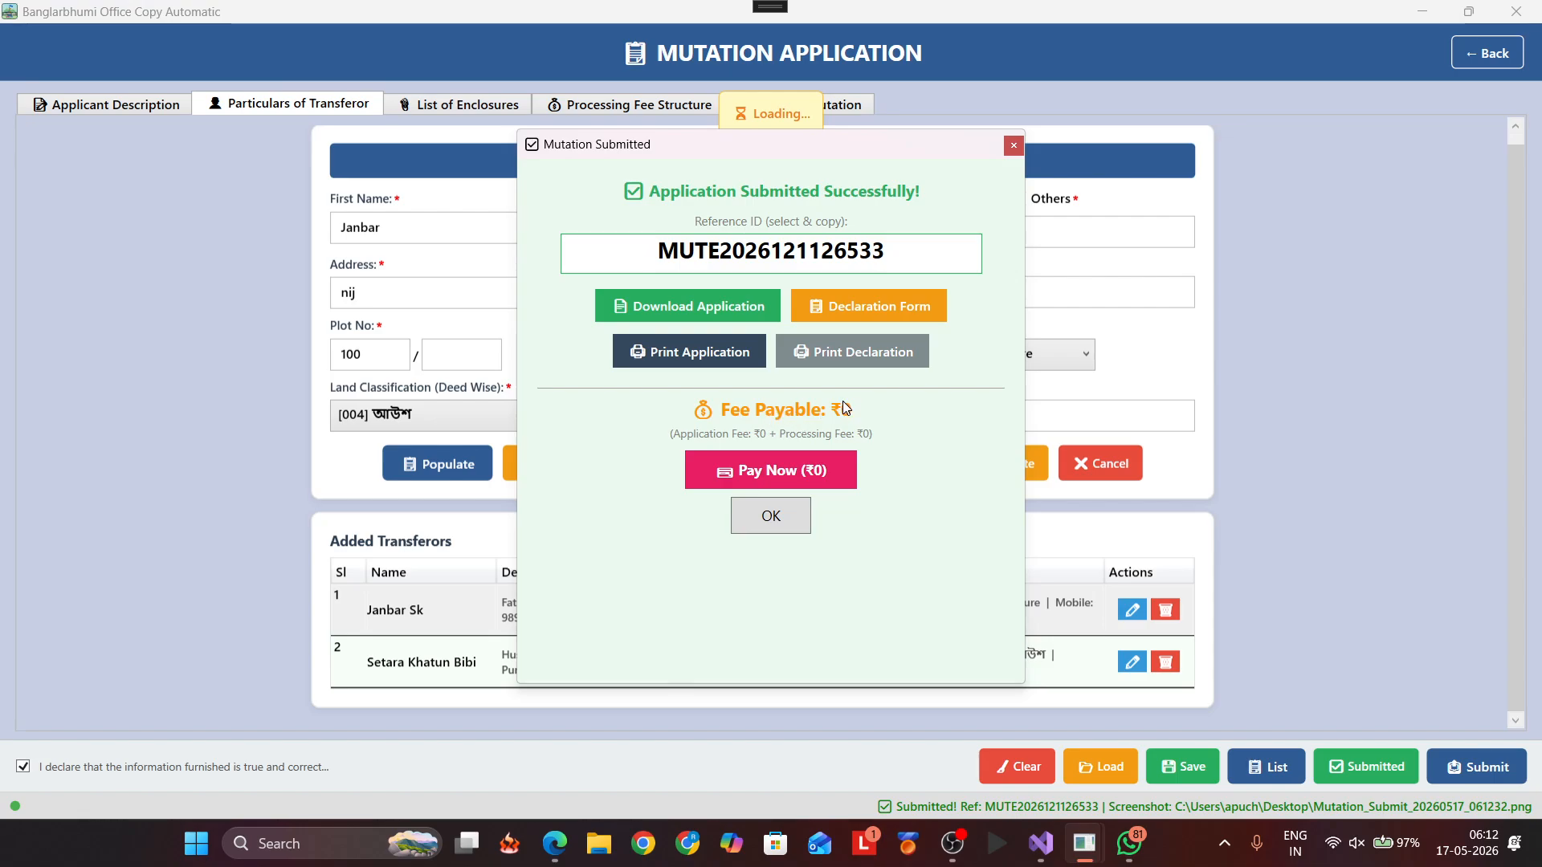
left_click(763, 472)
left_click(756, 474)
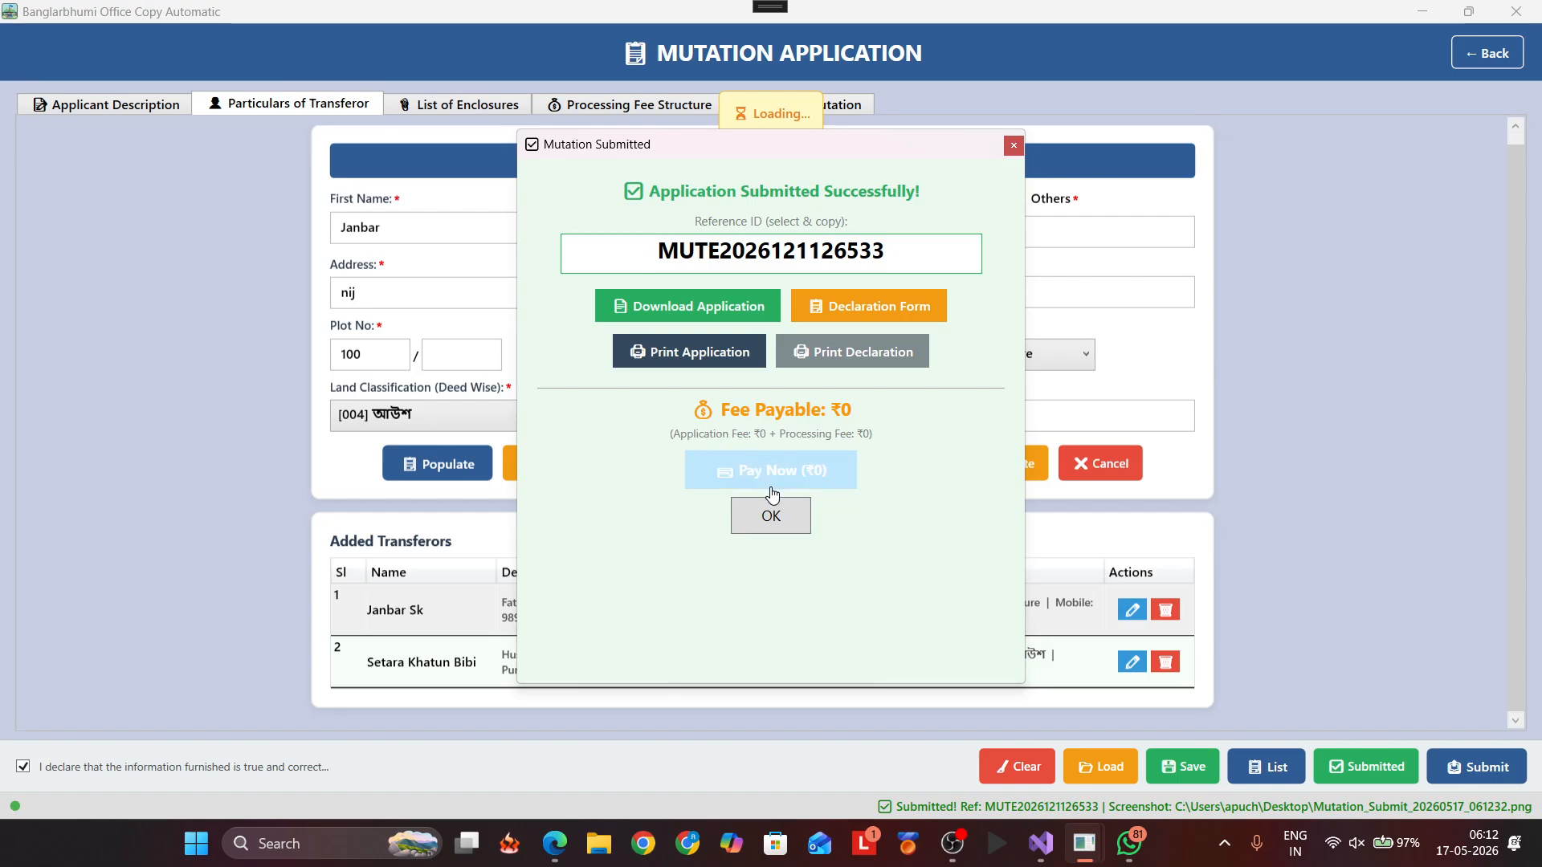
left_click(719, 309)
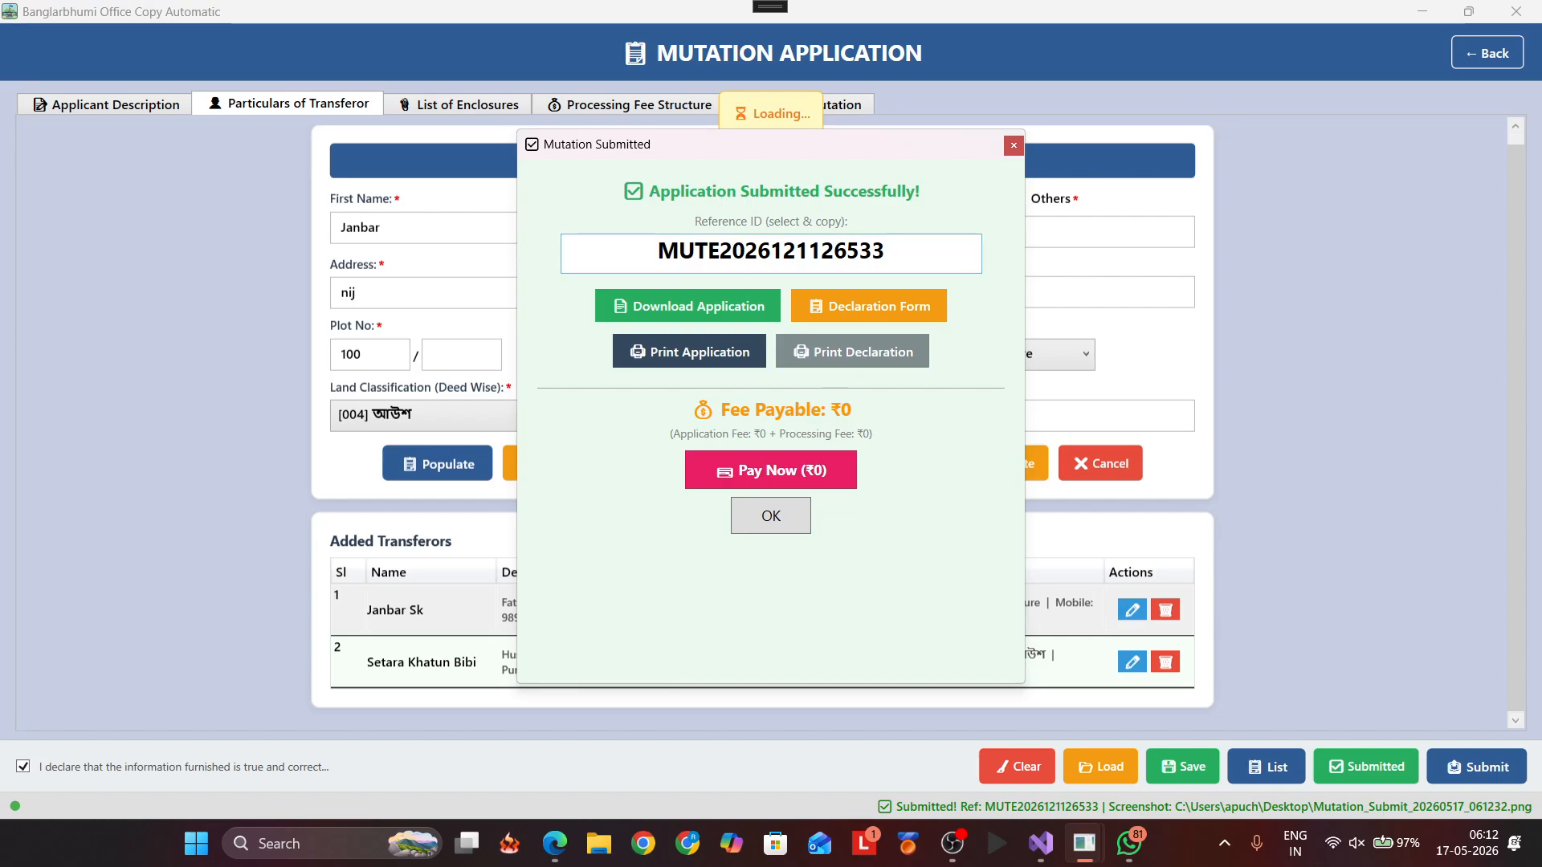
double_click(791, 251)
left_click(800, 519)
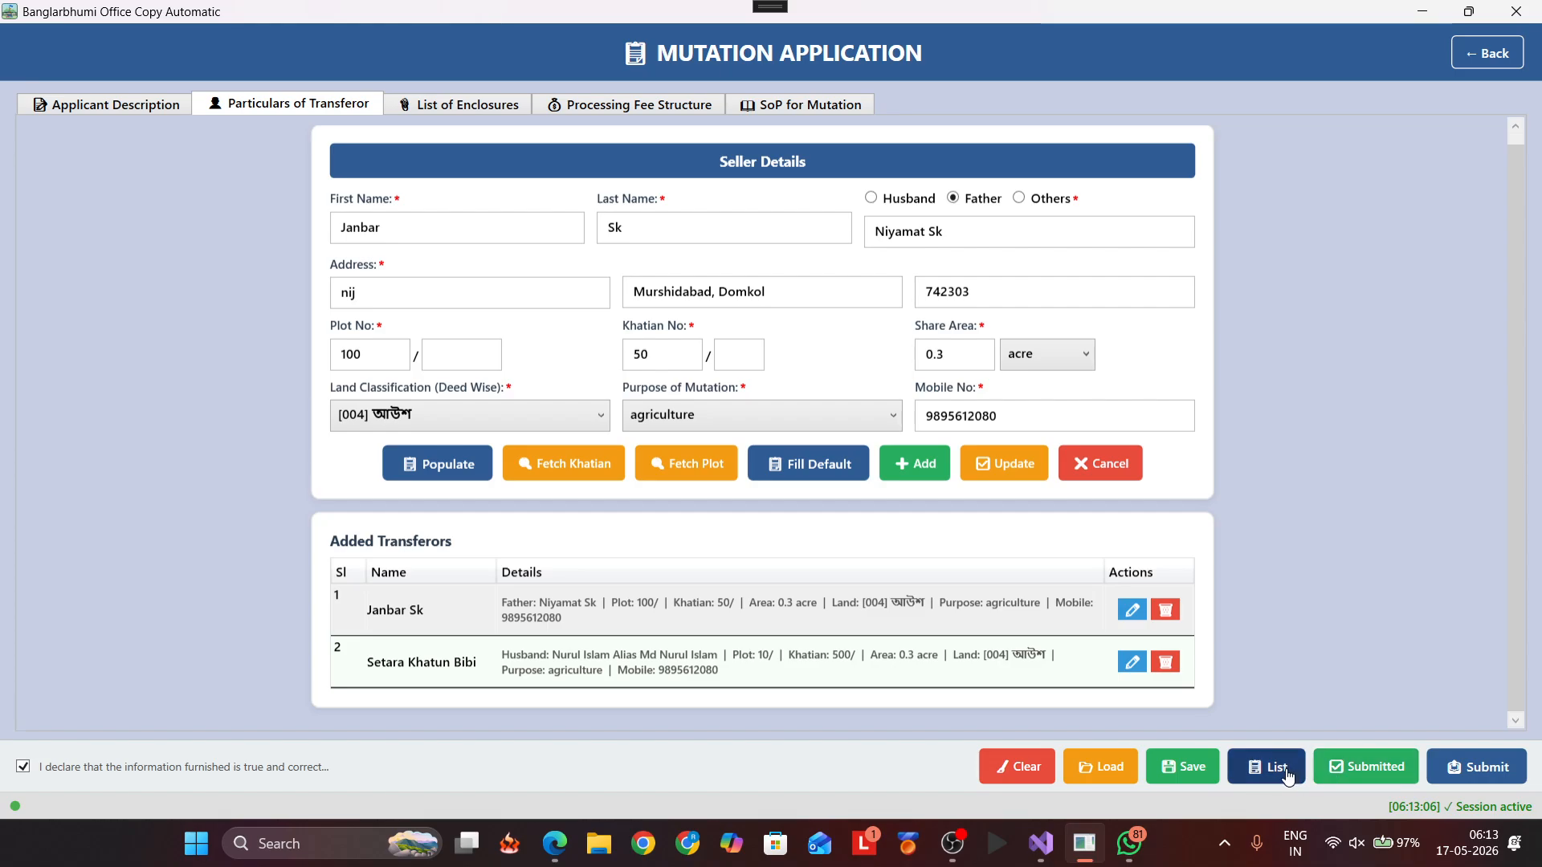
Open and refresh the Submitted Mutation Applications list (12 applications, ₹300), then select application 92.
left_click(1360, 767)
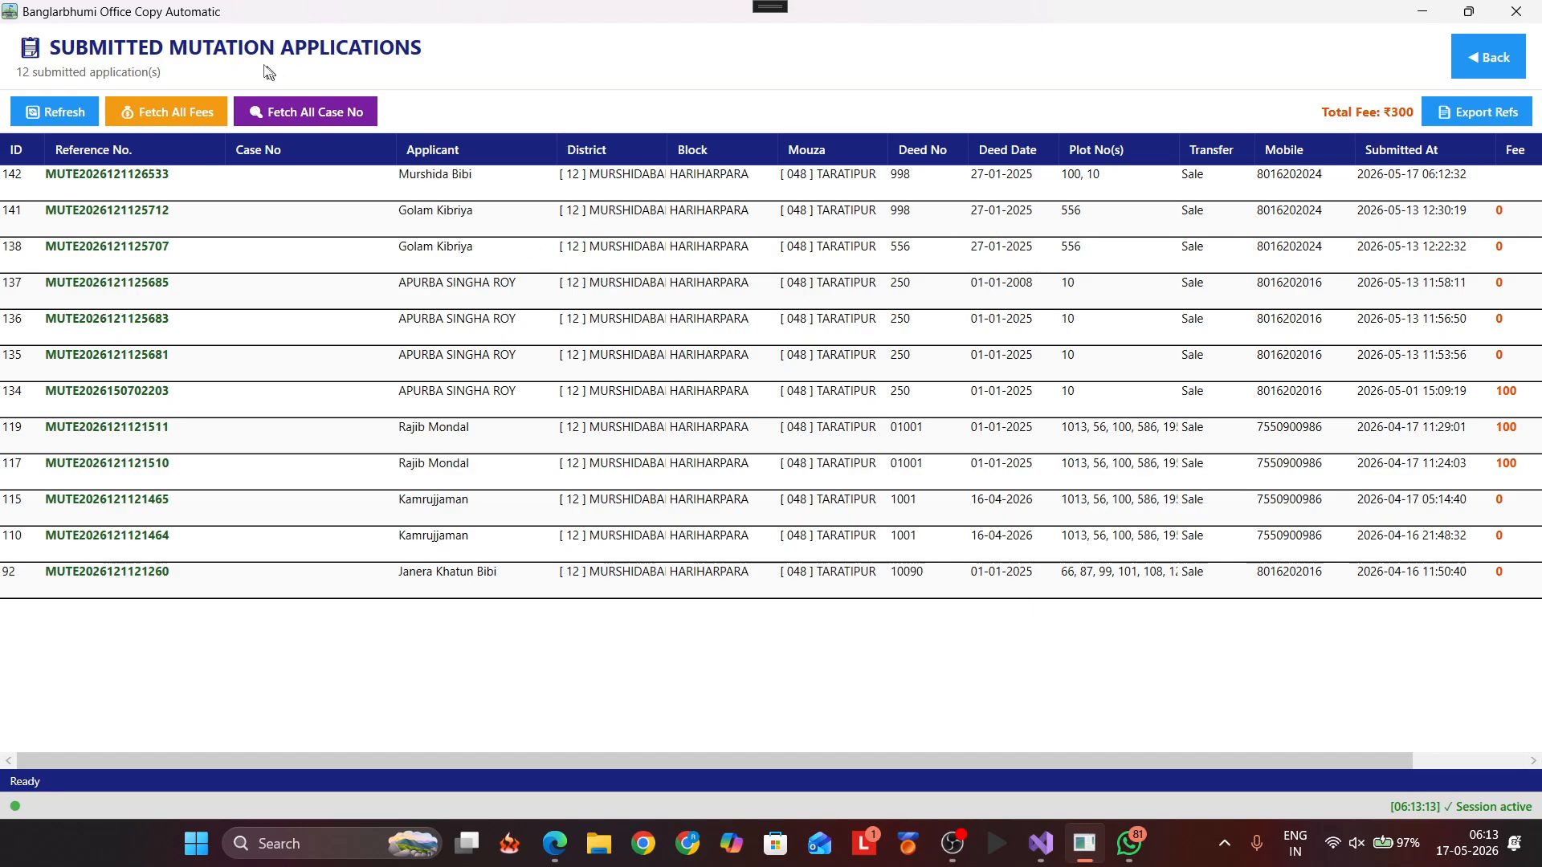
left_click(84, 109)
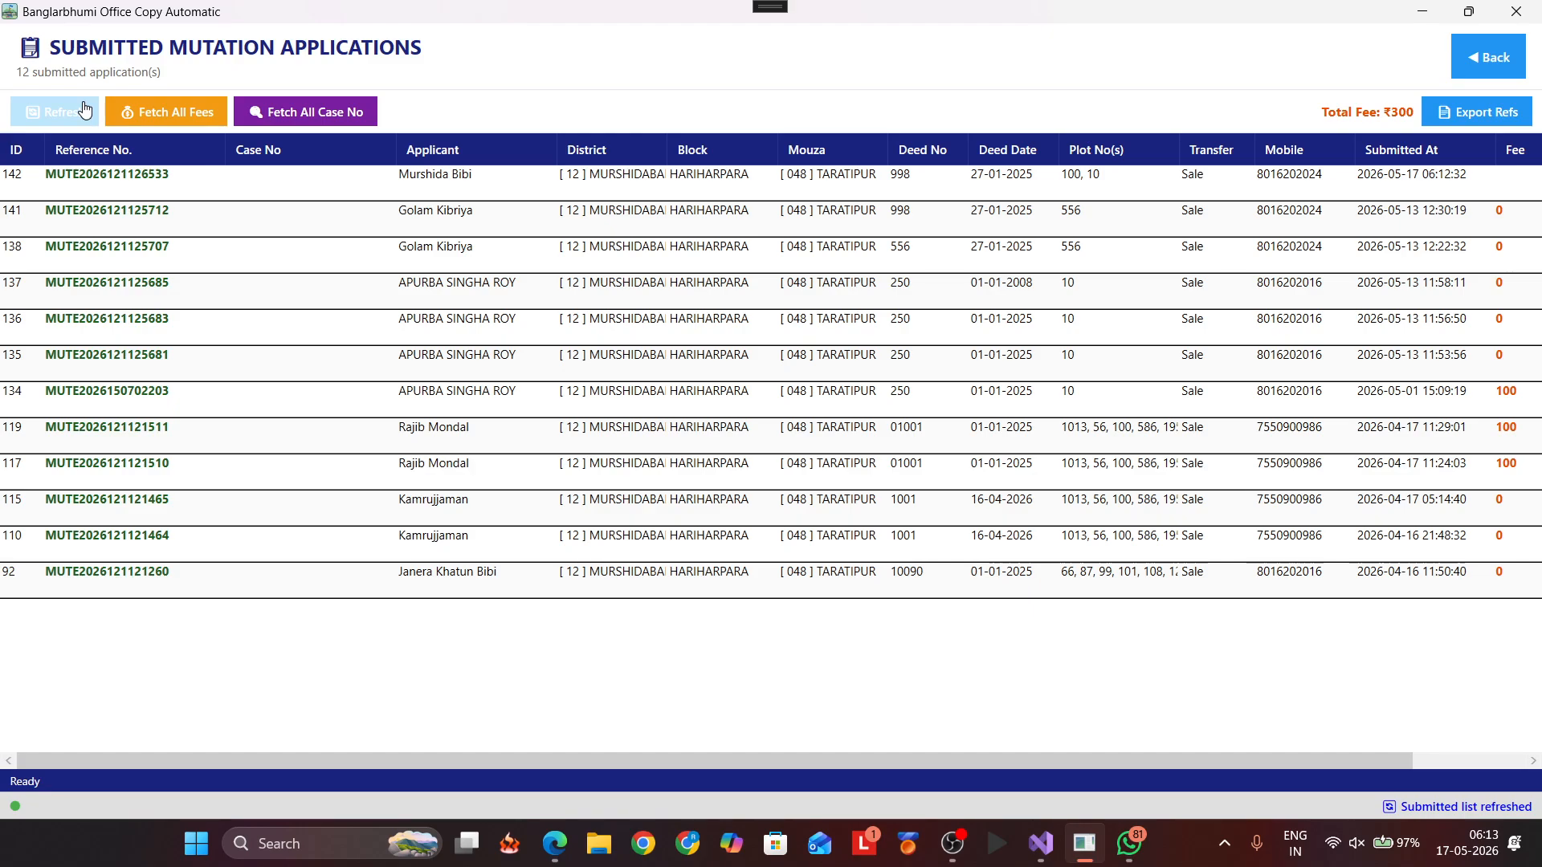
left_click(1484, 76)
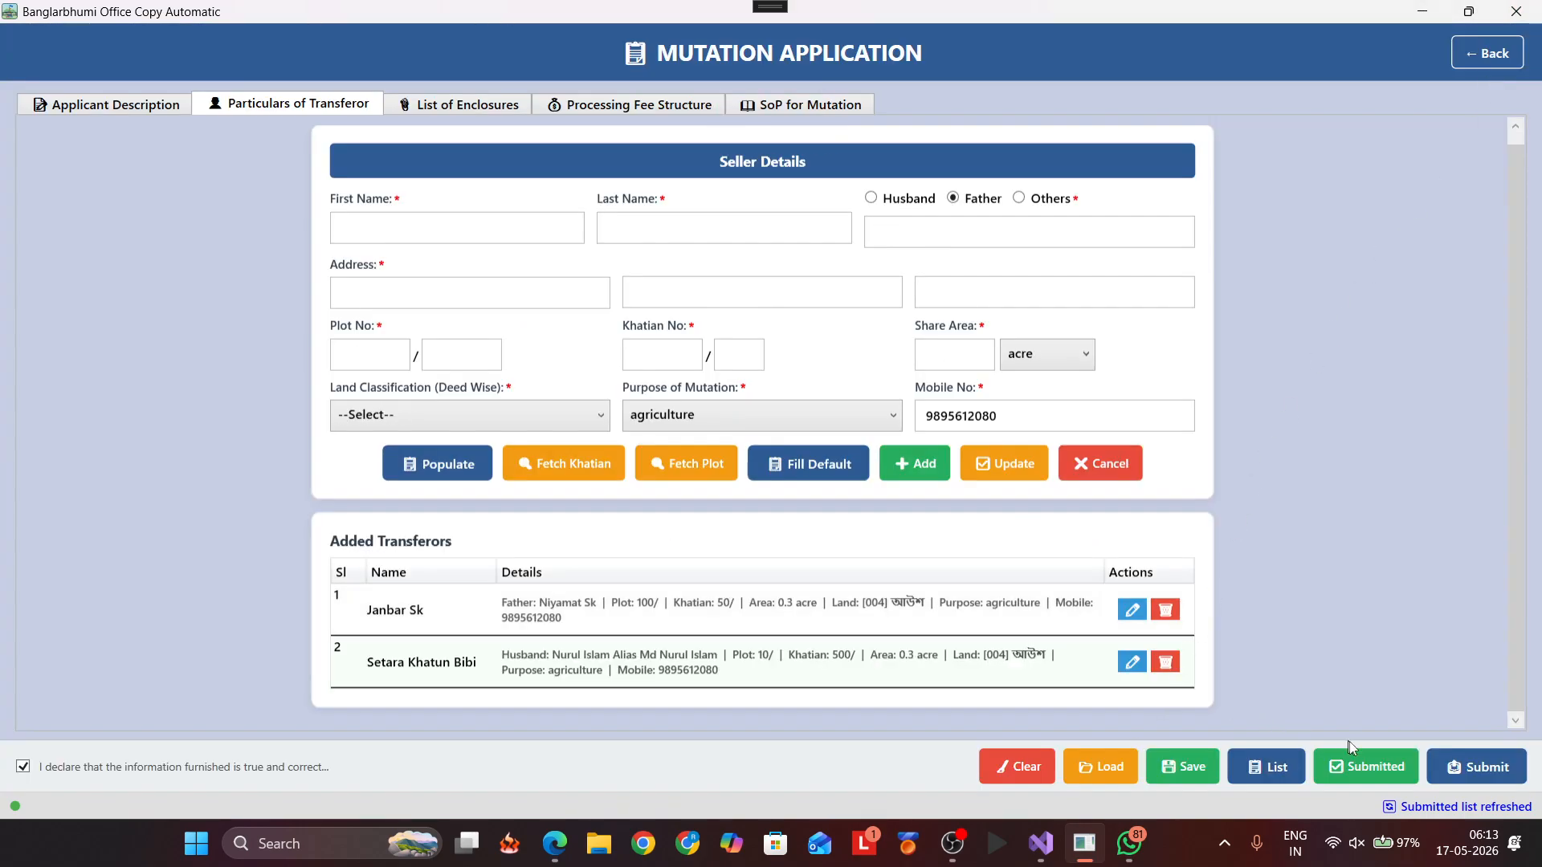
left_click(1366, 766)
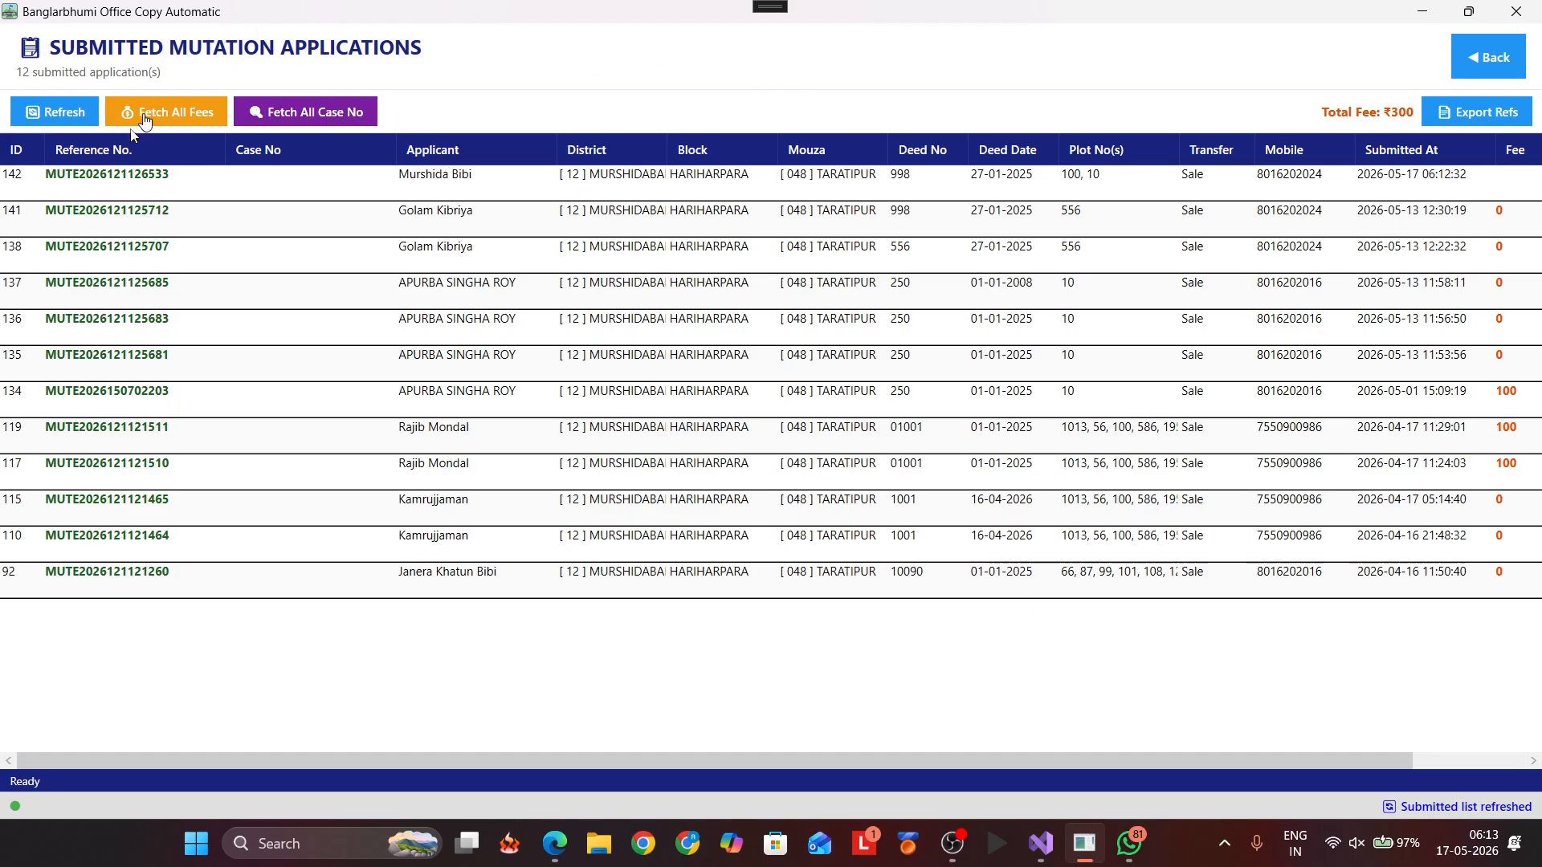
left_click(42, 109)
left_click(974, 584)
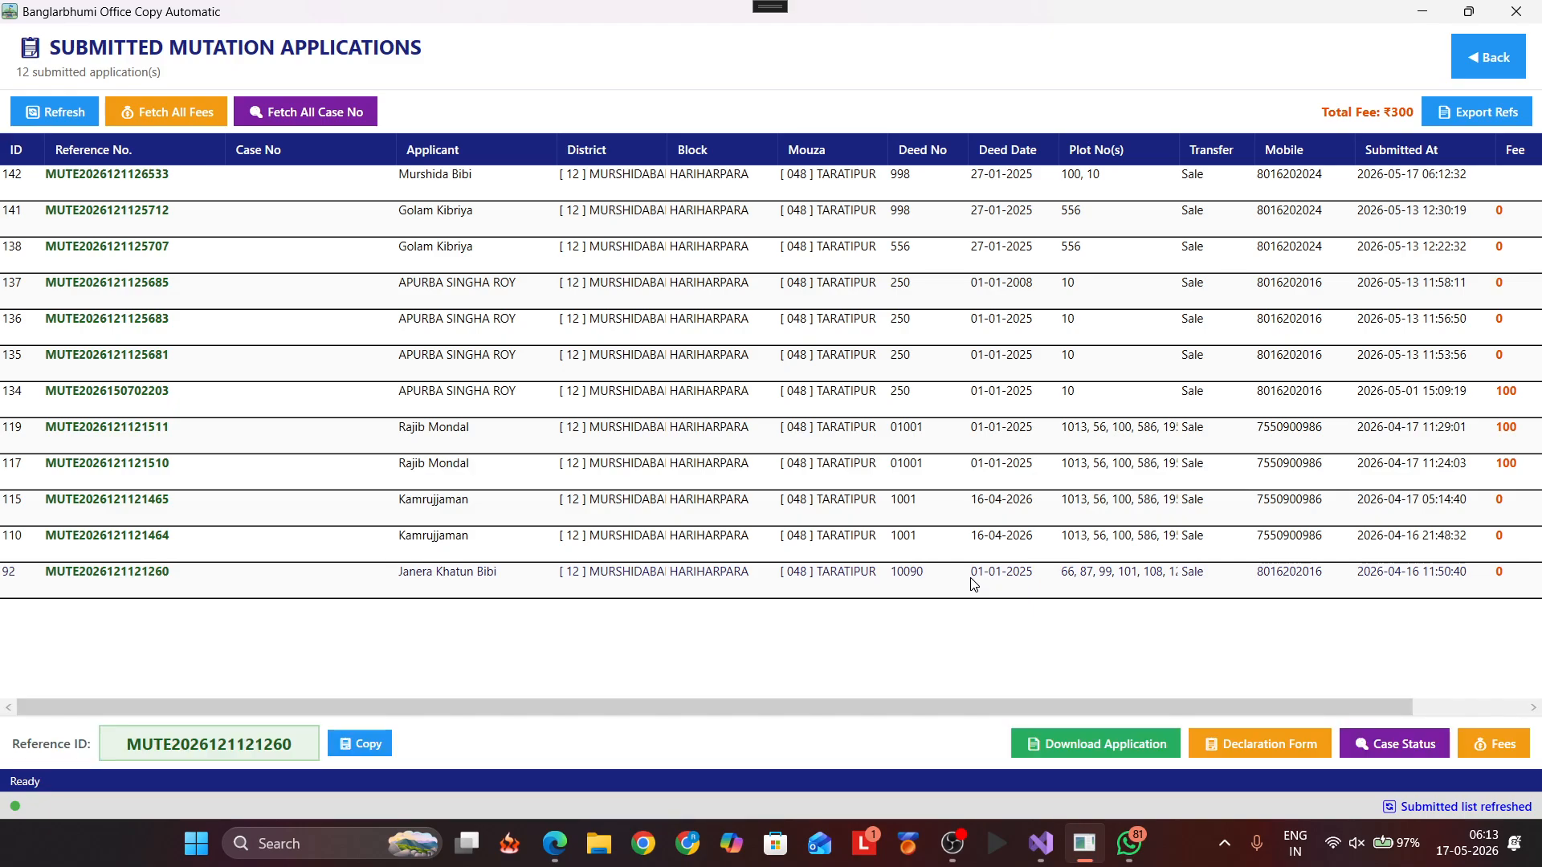
Return to the main menu, reopen the Mutation Application form and view its submitted applications.
left_click(1478, 64)
left_click(1476, 65)
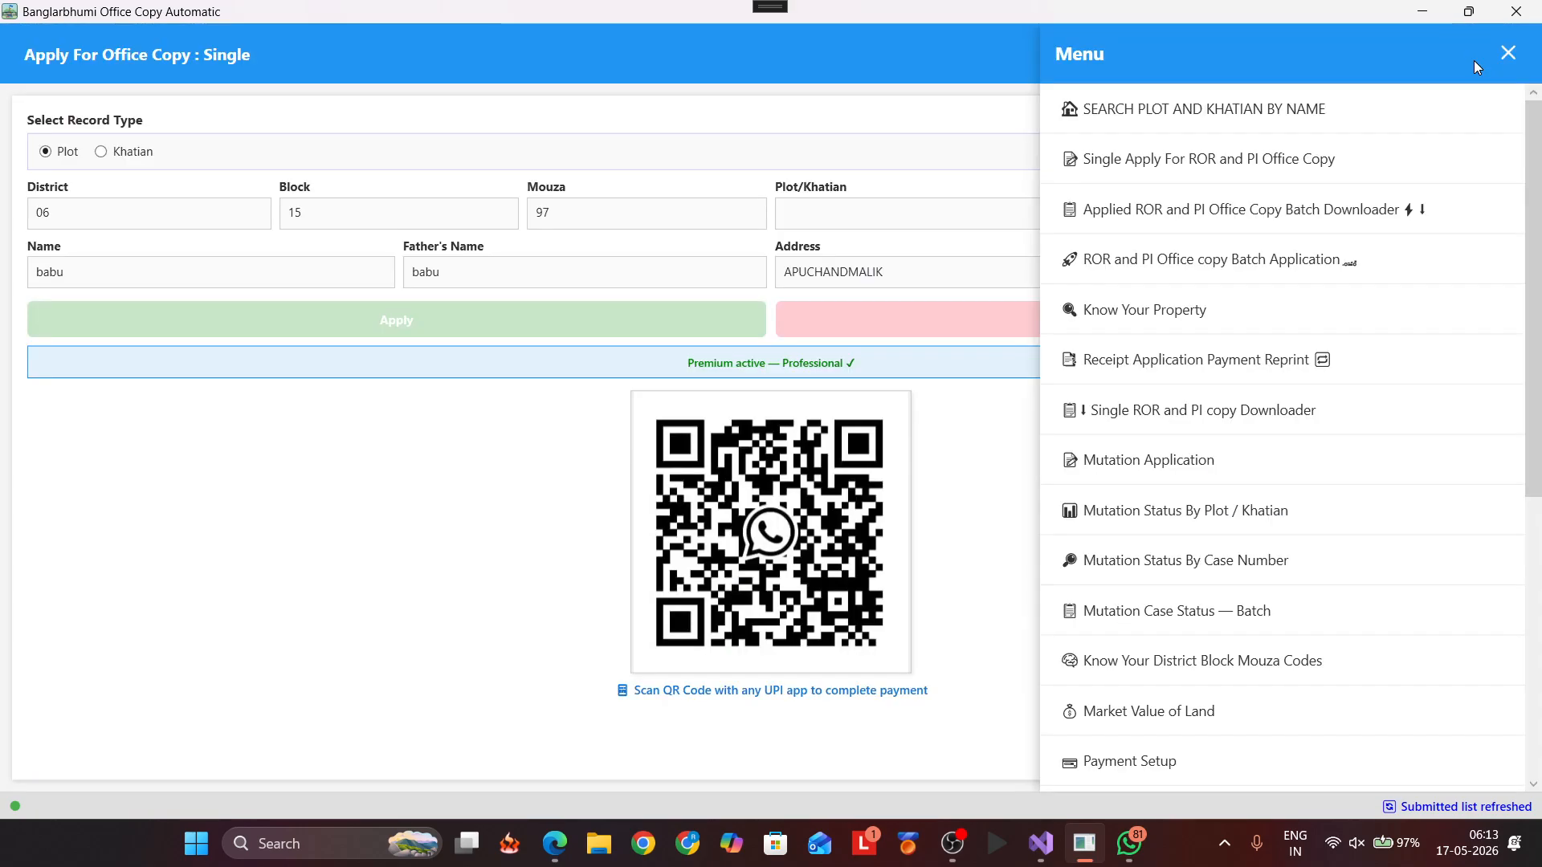
scroll(1128, 562, "down", 5)
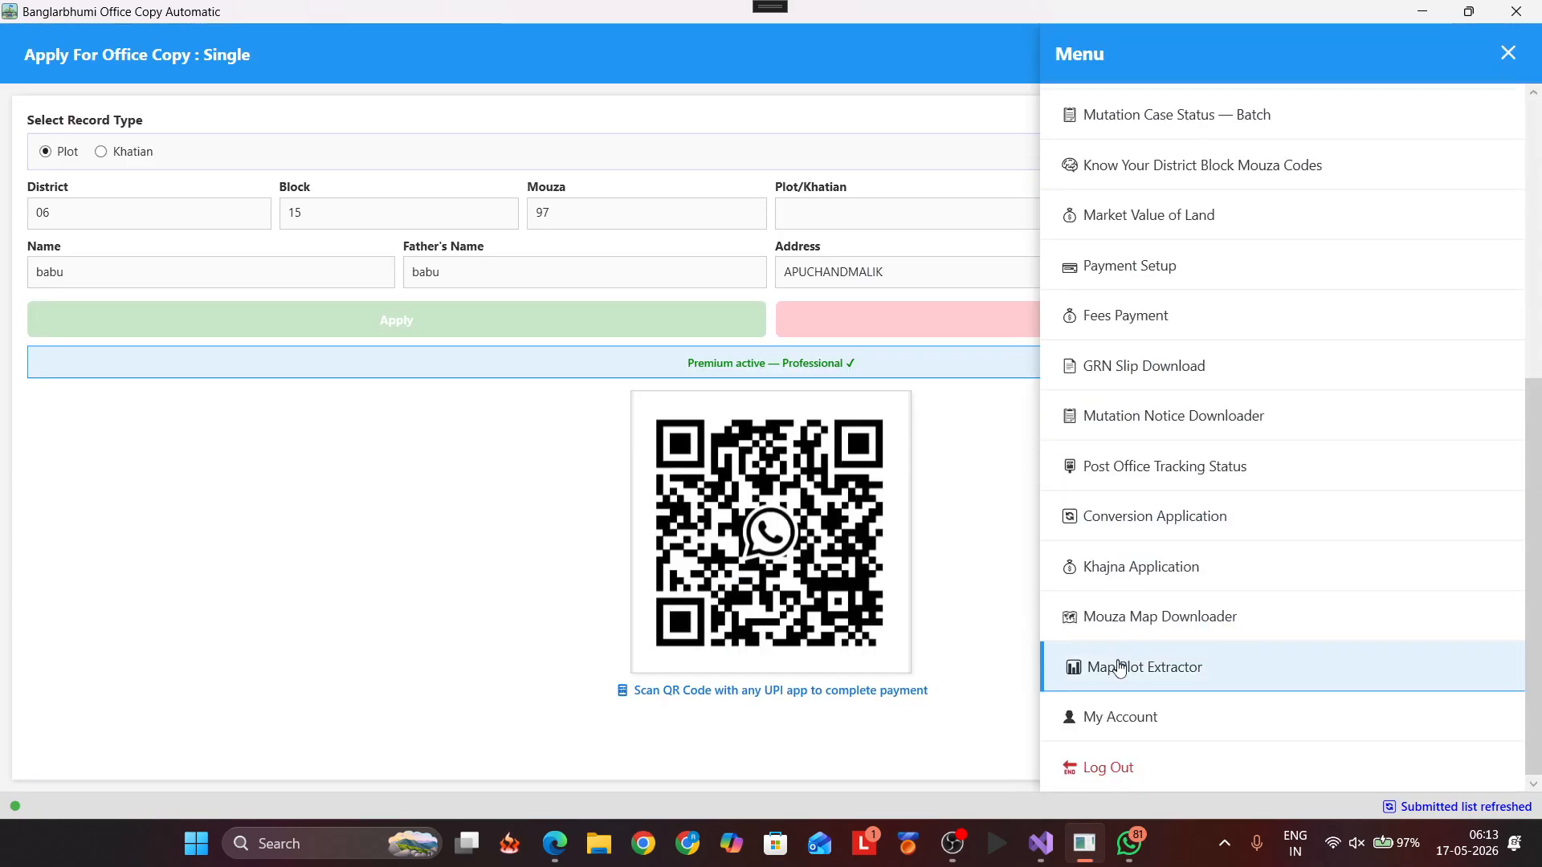
scroll(1141, 367, "up", 5)
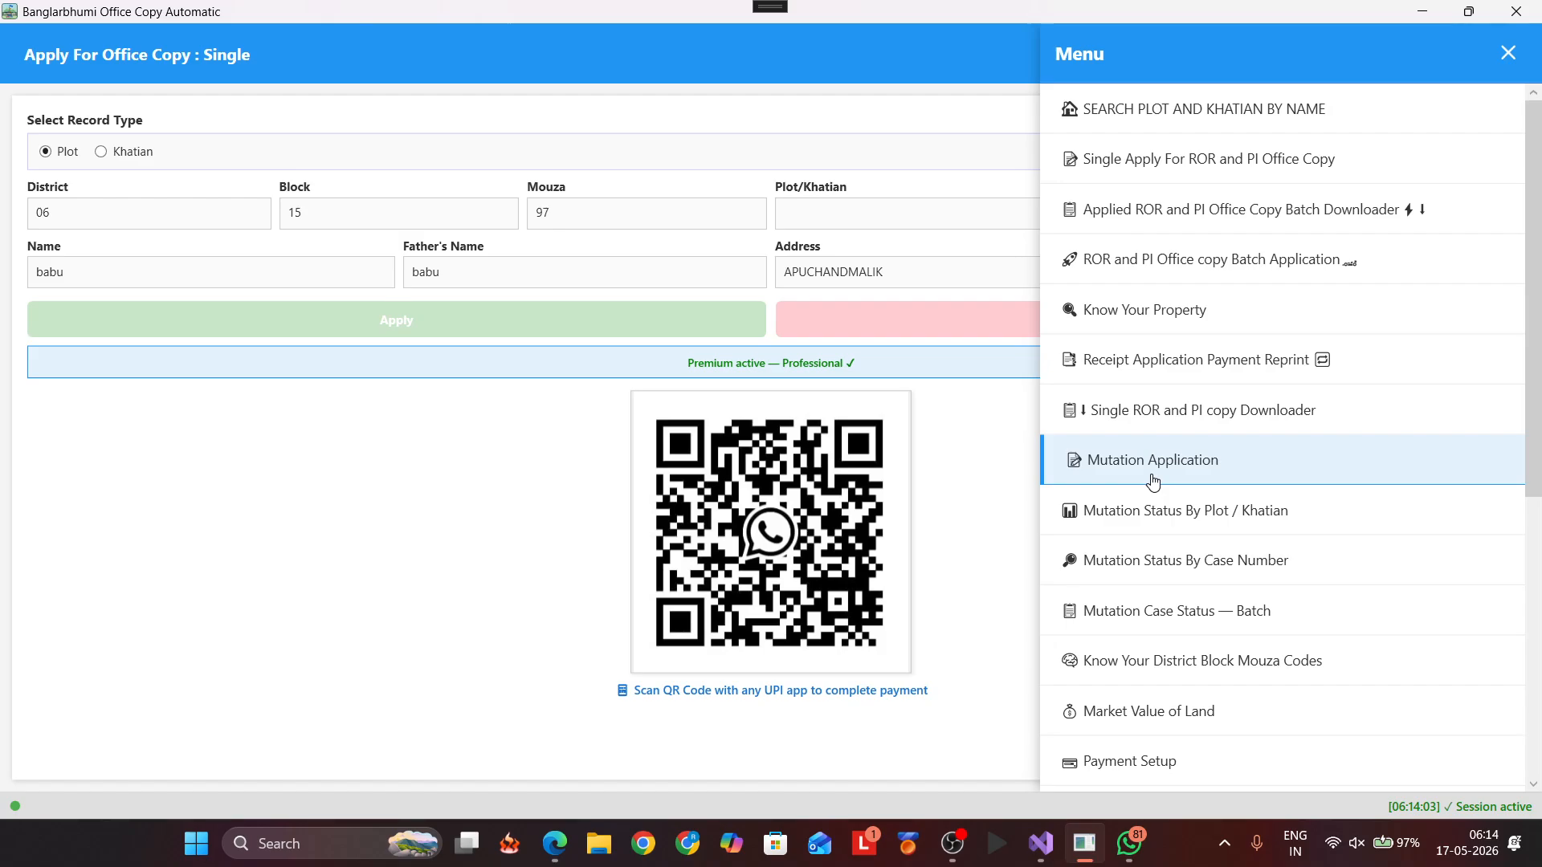
left_click(1153, 480)
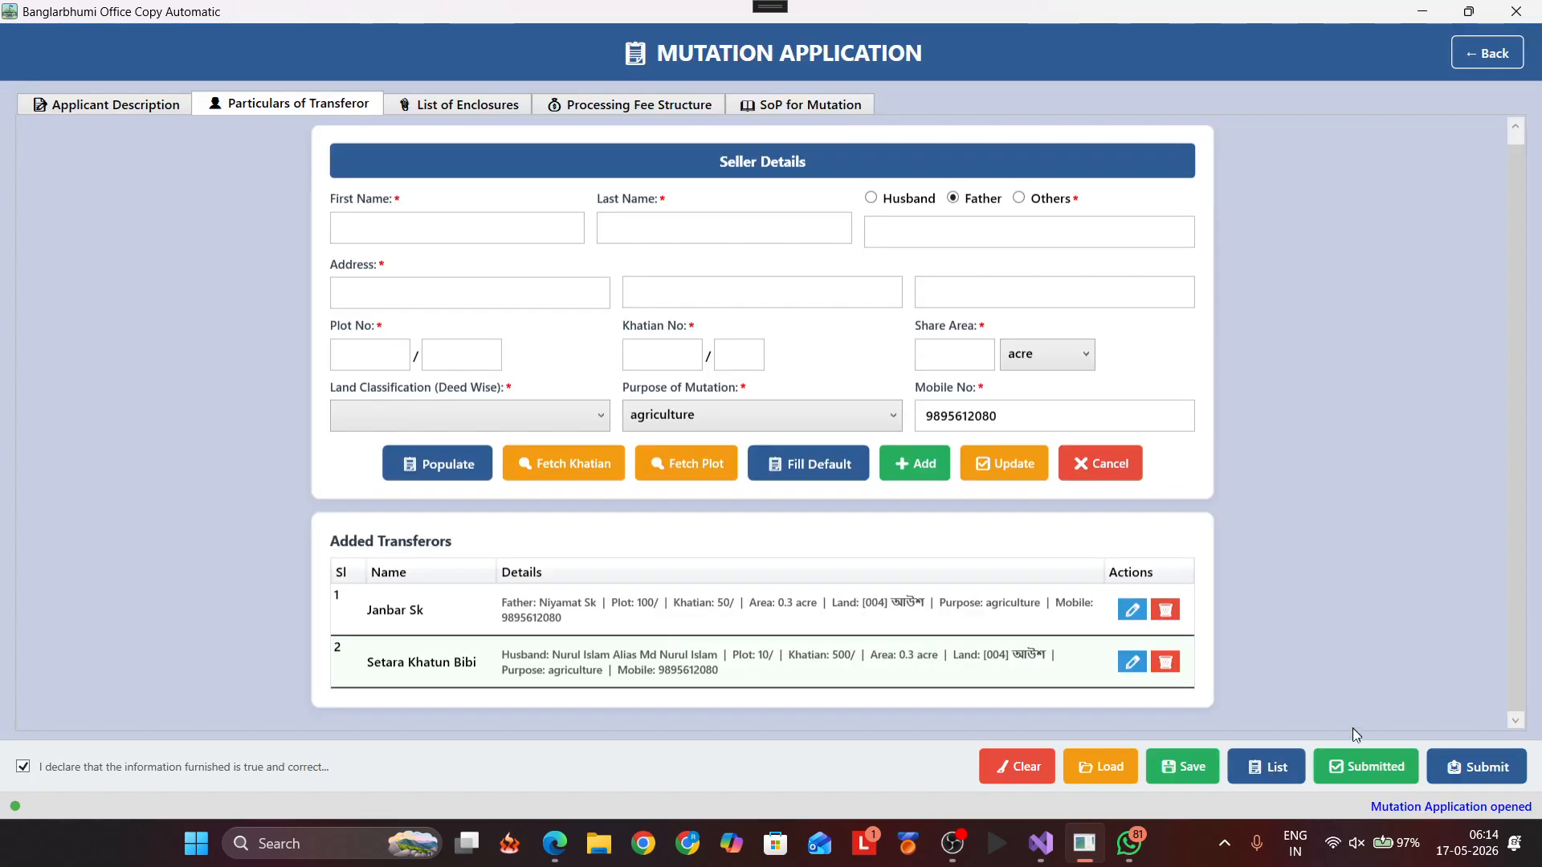
left_click(1352, 775)
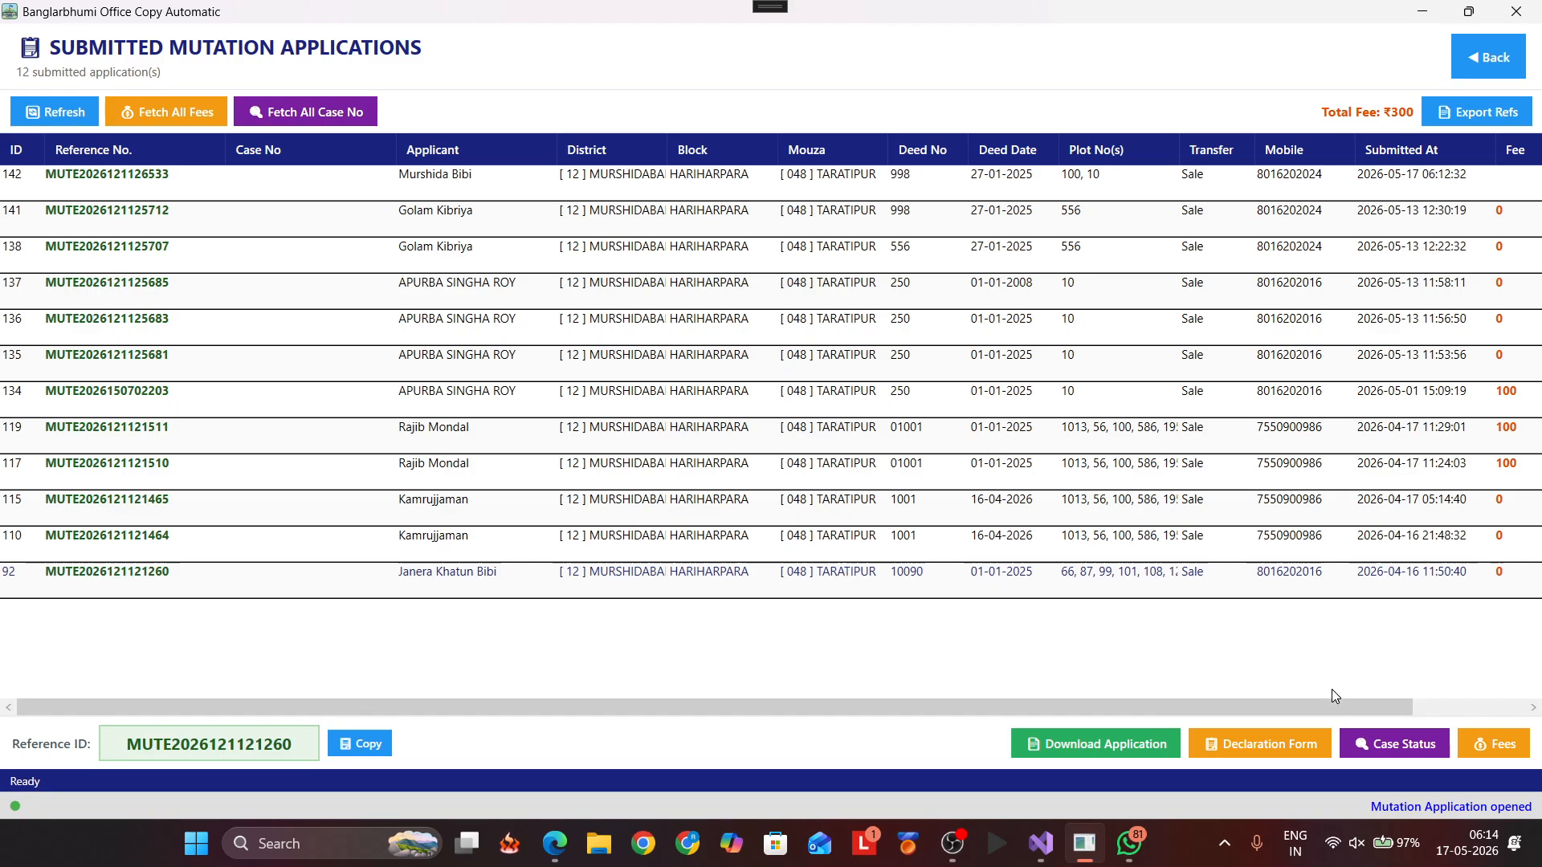
Open the Saved Mutation Applications list (54 saved) and select application 142.
left_click(1486, 57)
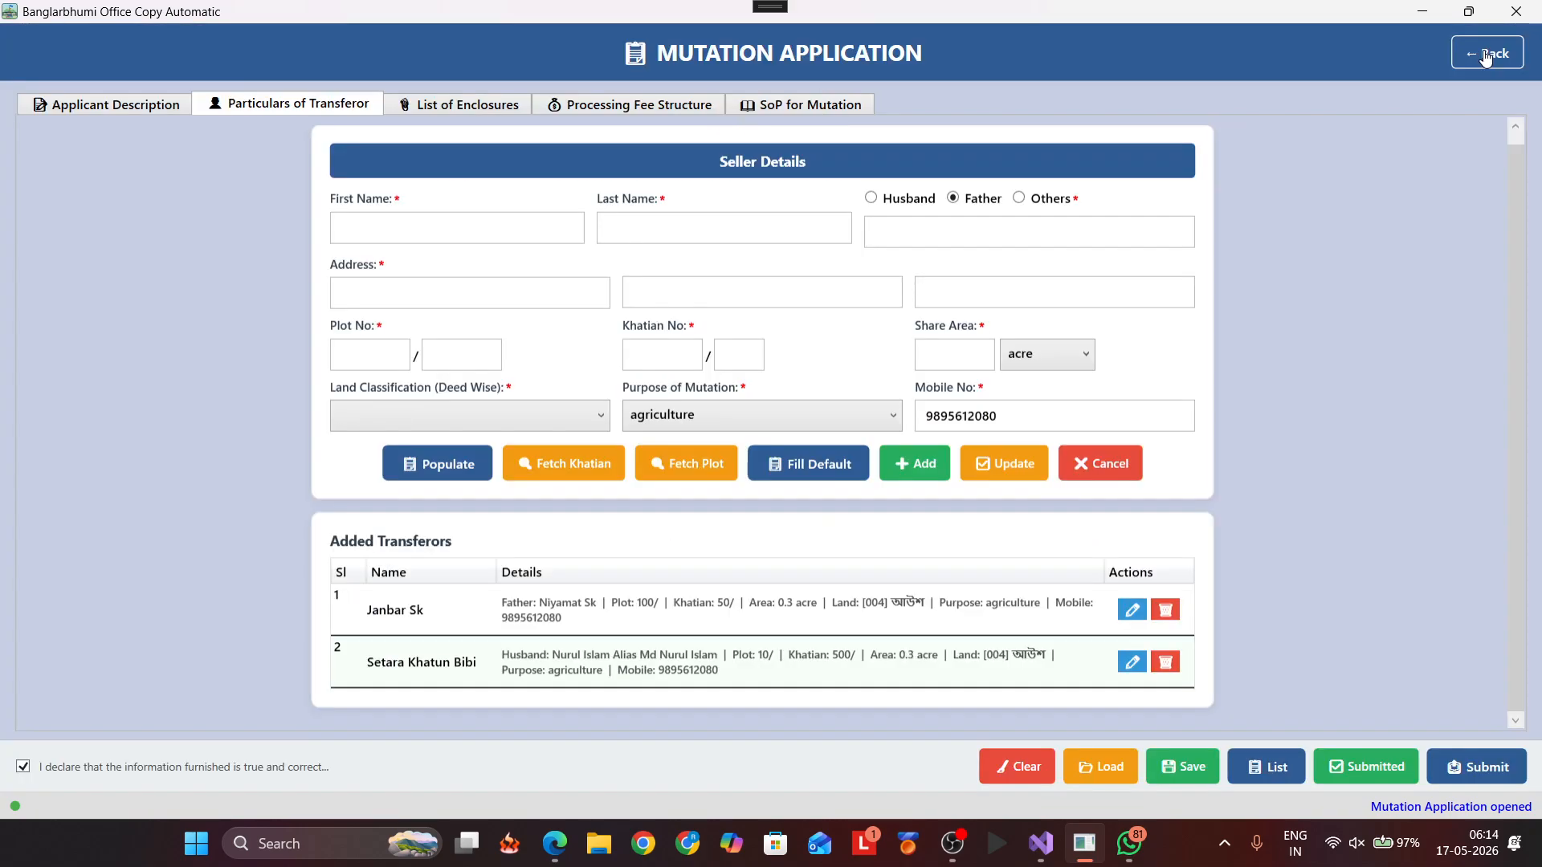
left_click(1266, 773)
scroll(536, 570, "down", 9)
scroll(535, 570, "up", 9)
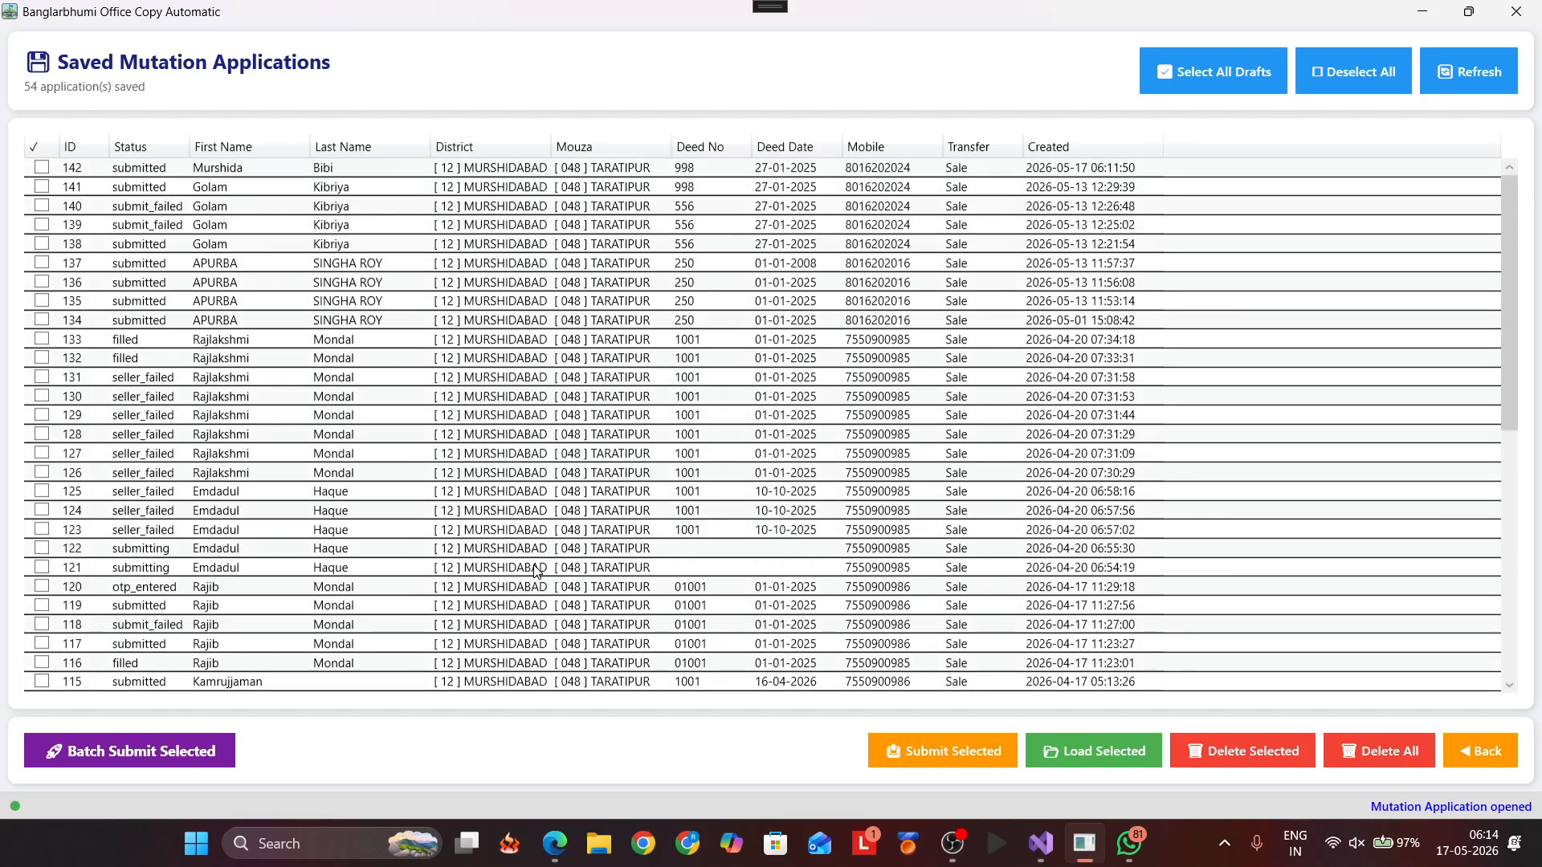
left_click(274, 176)
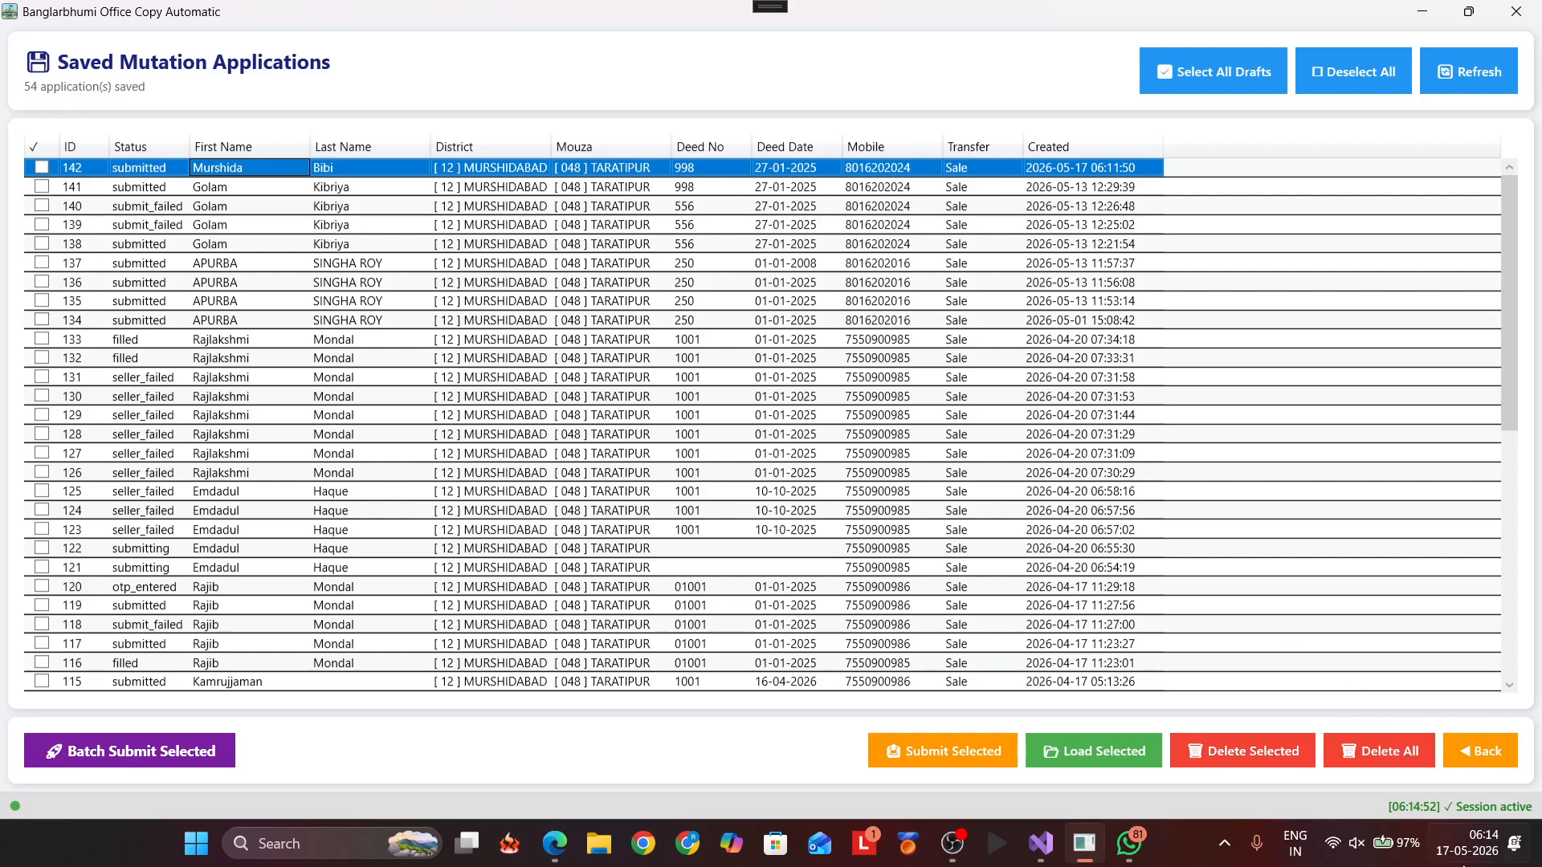
Reopen the Submitted Mutation Applications list and select application 142.
left_click(1494, 771)
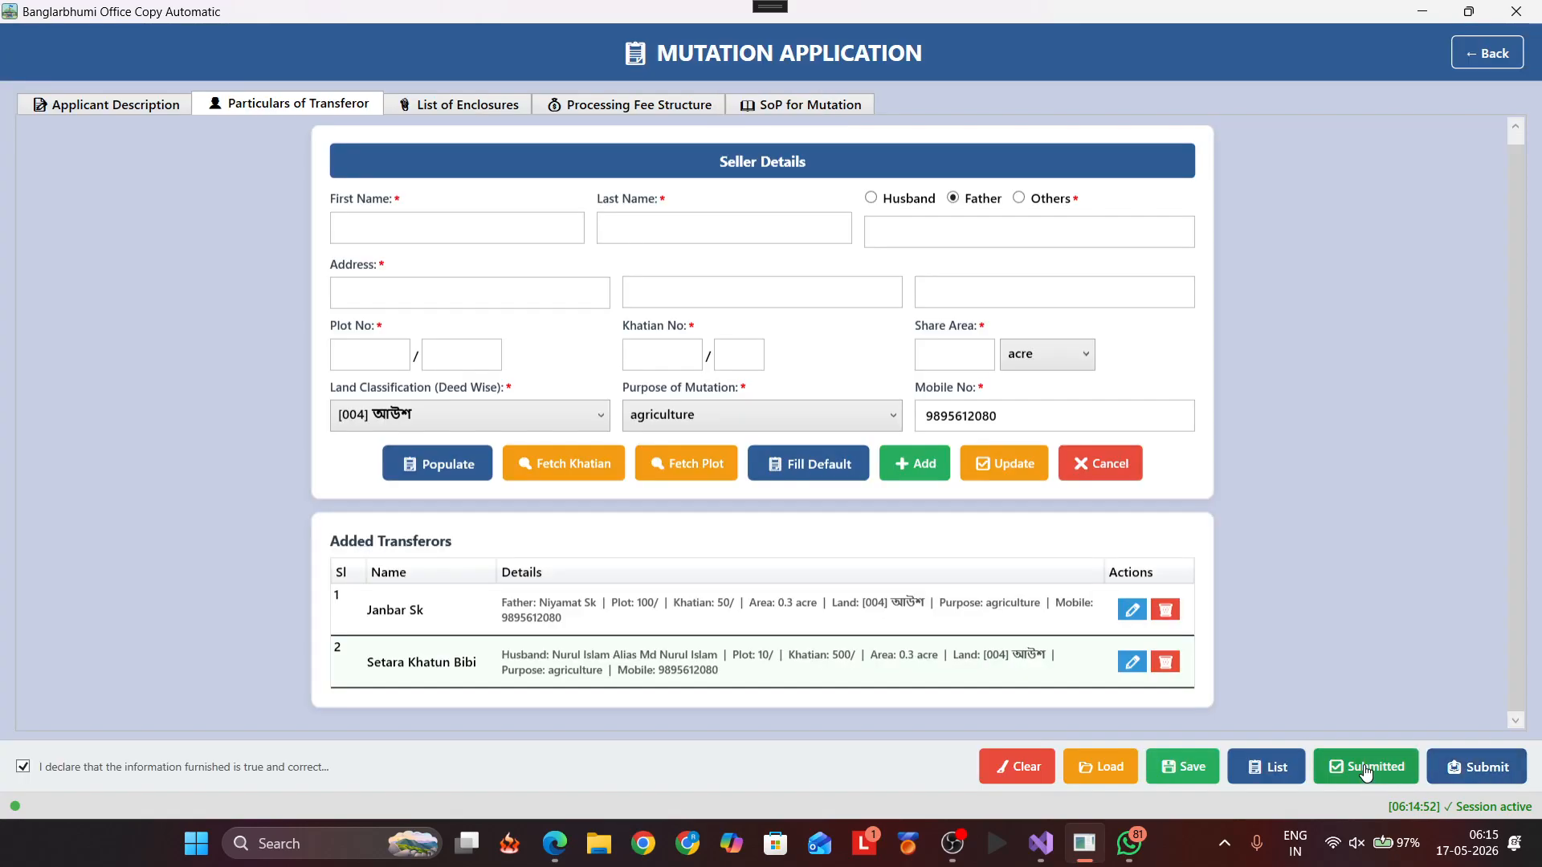
left_click(1365, 766)
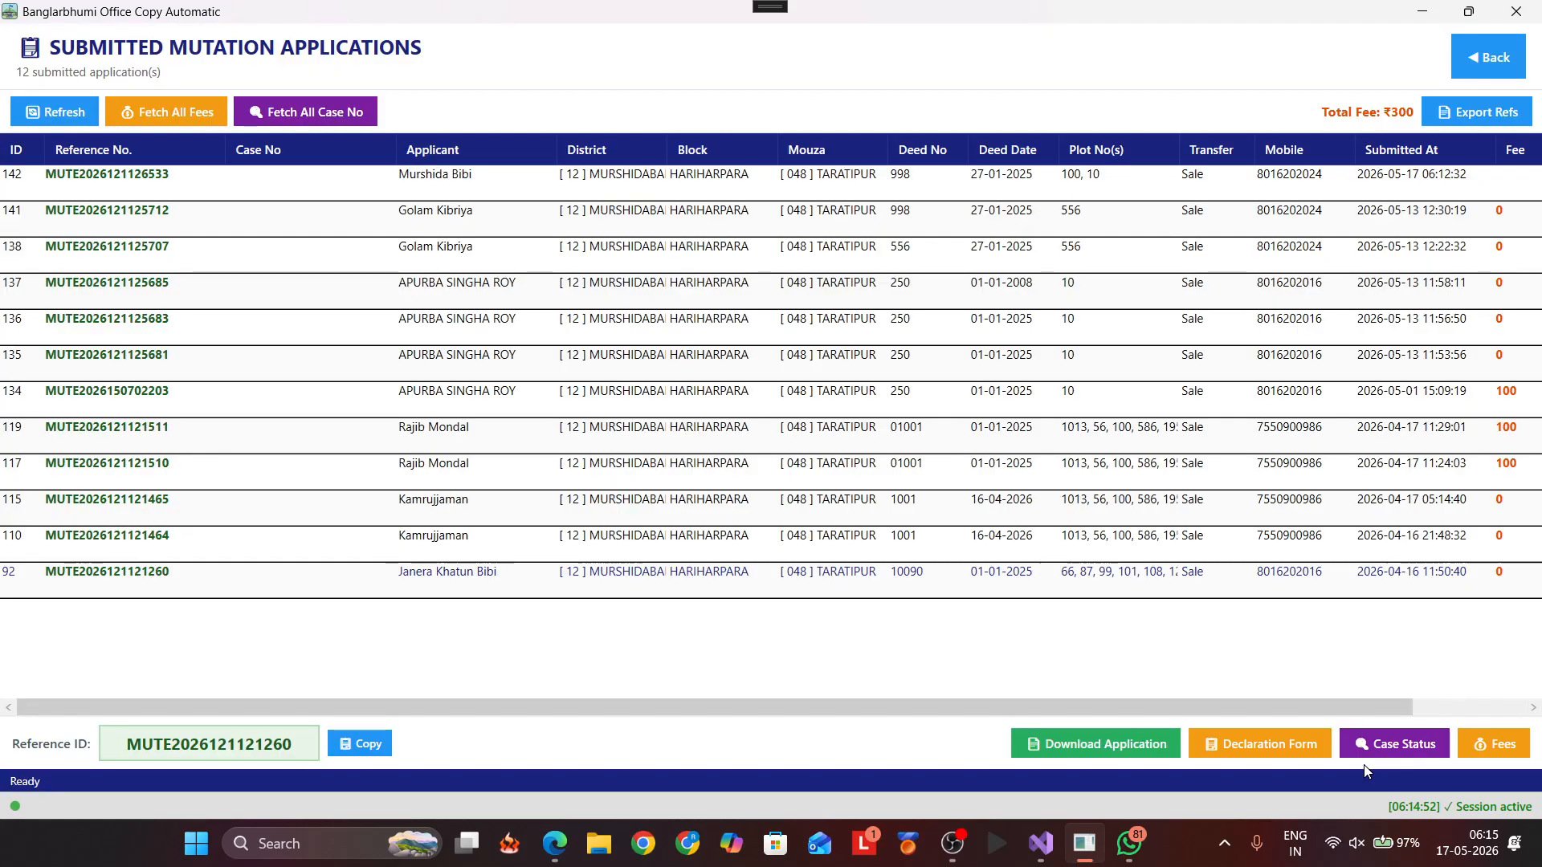
left_click(435, 190)
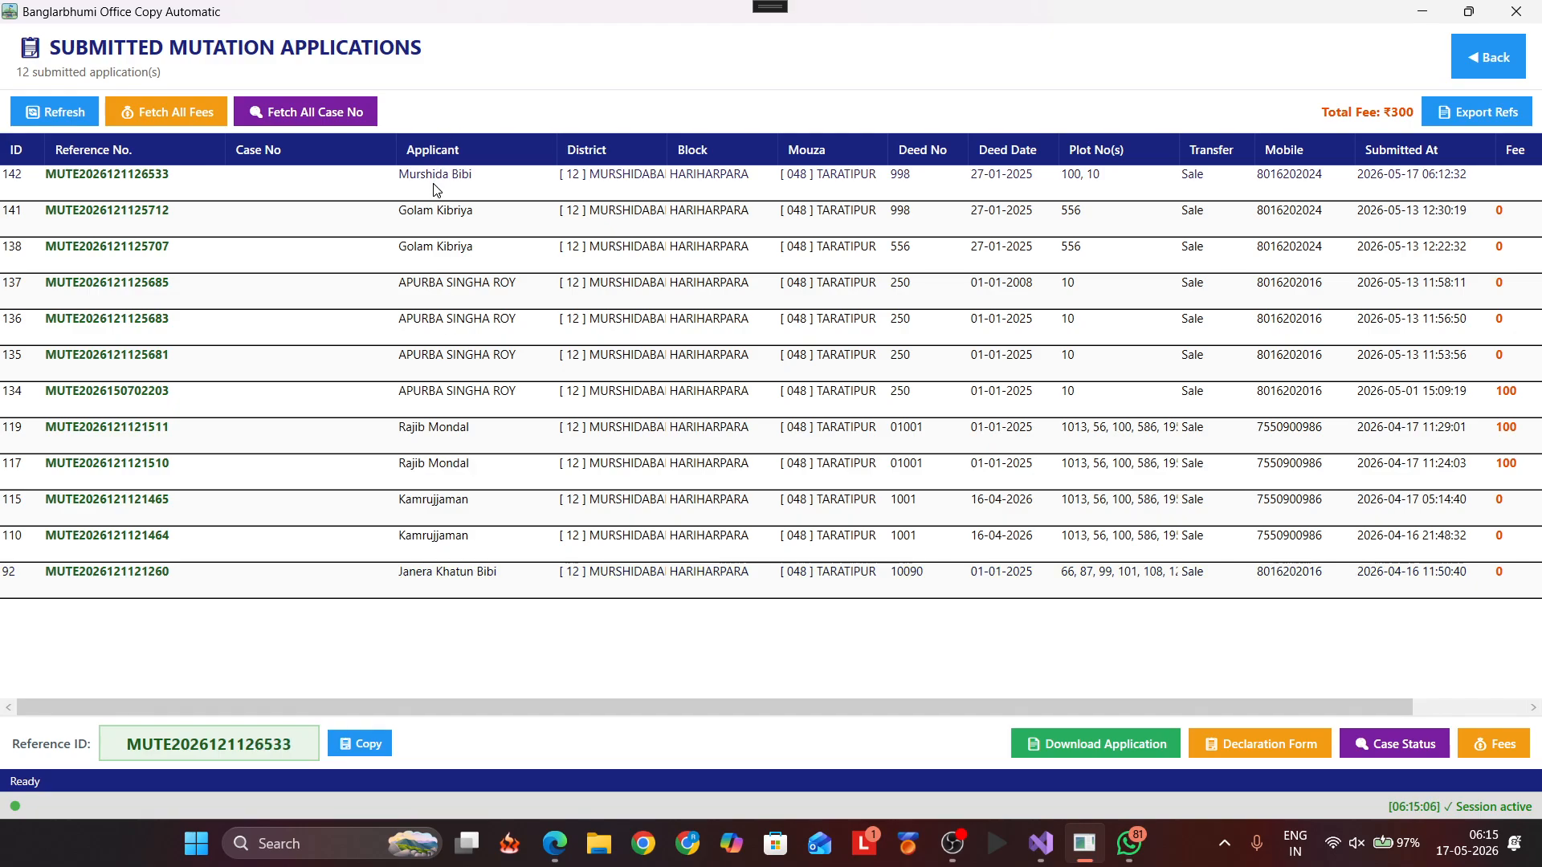
Paste a video link into the Windows taskbar search, clear it, and close the search panel.
left_click(297, 852)
type("https://youtu.be/nO-aYw-45CA")
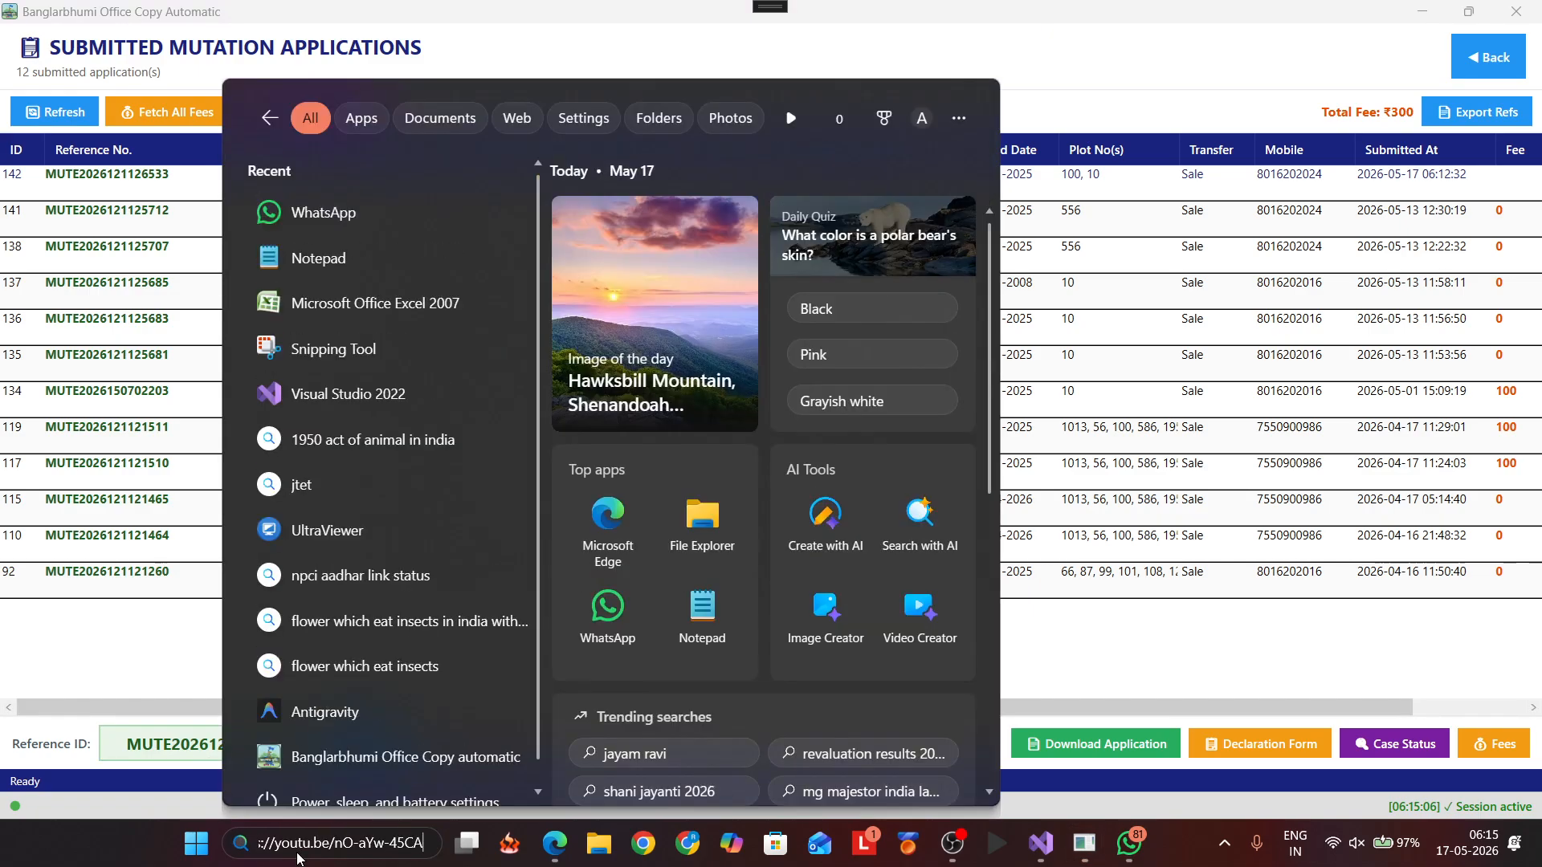
key("BackSpace")
key("BackSpace")
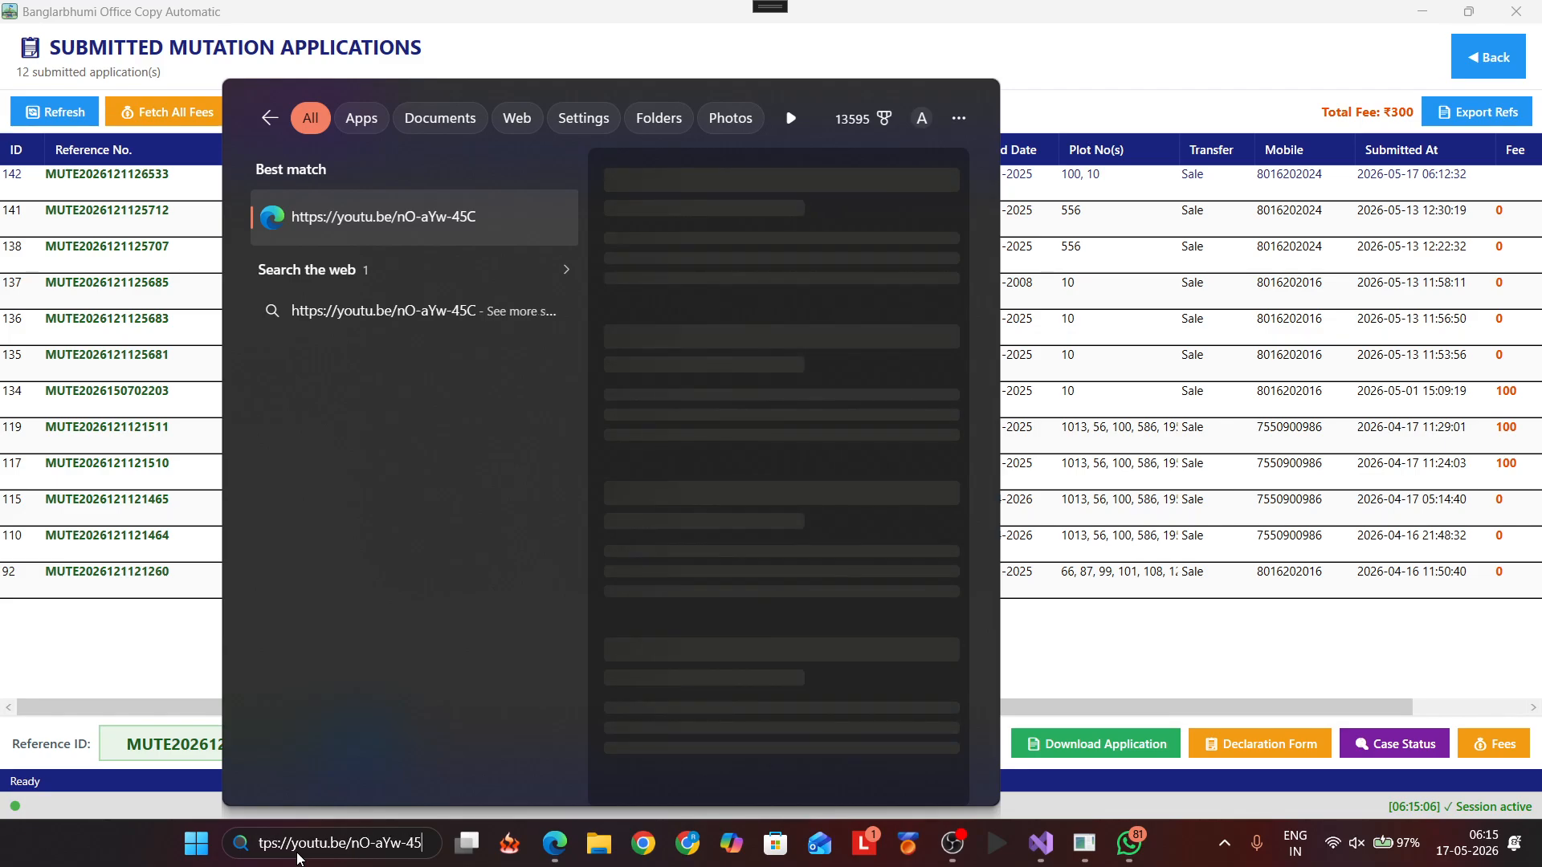
key("ctrl+a")
key("BackSpace")
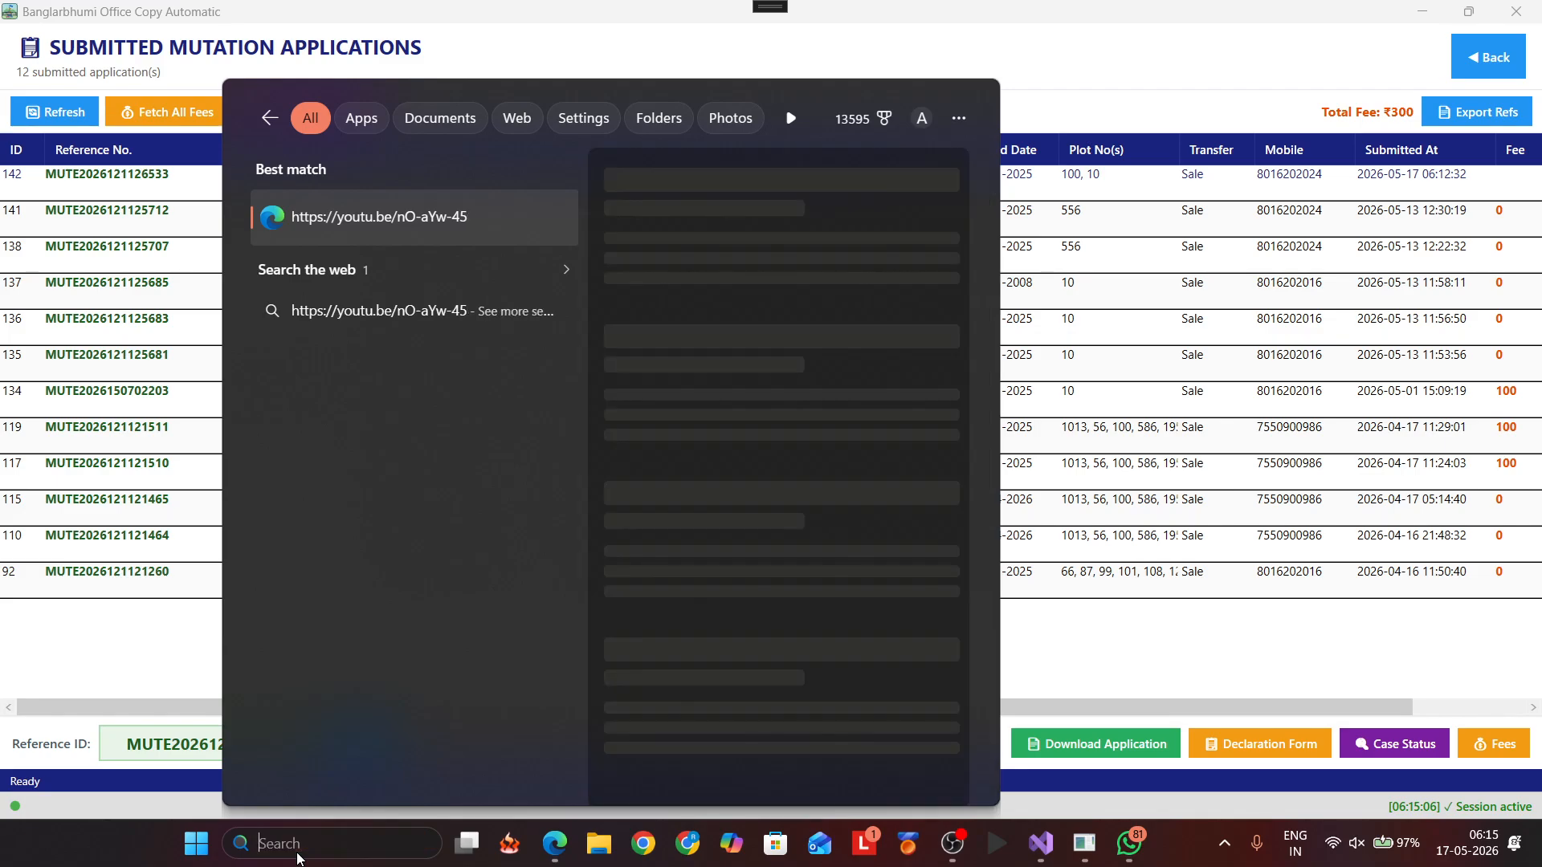
left_click(103, 675)
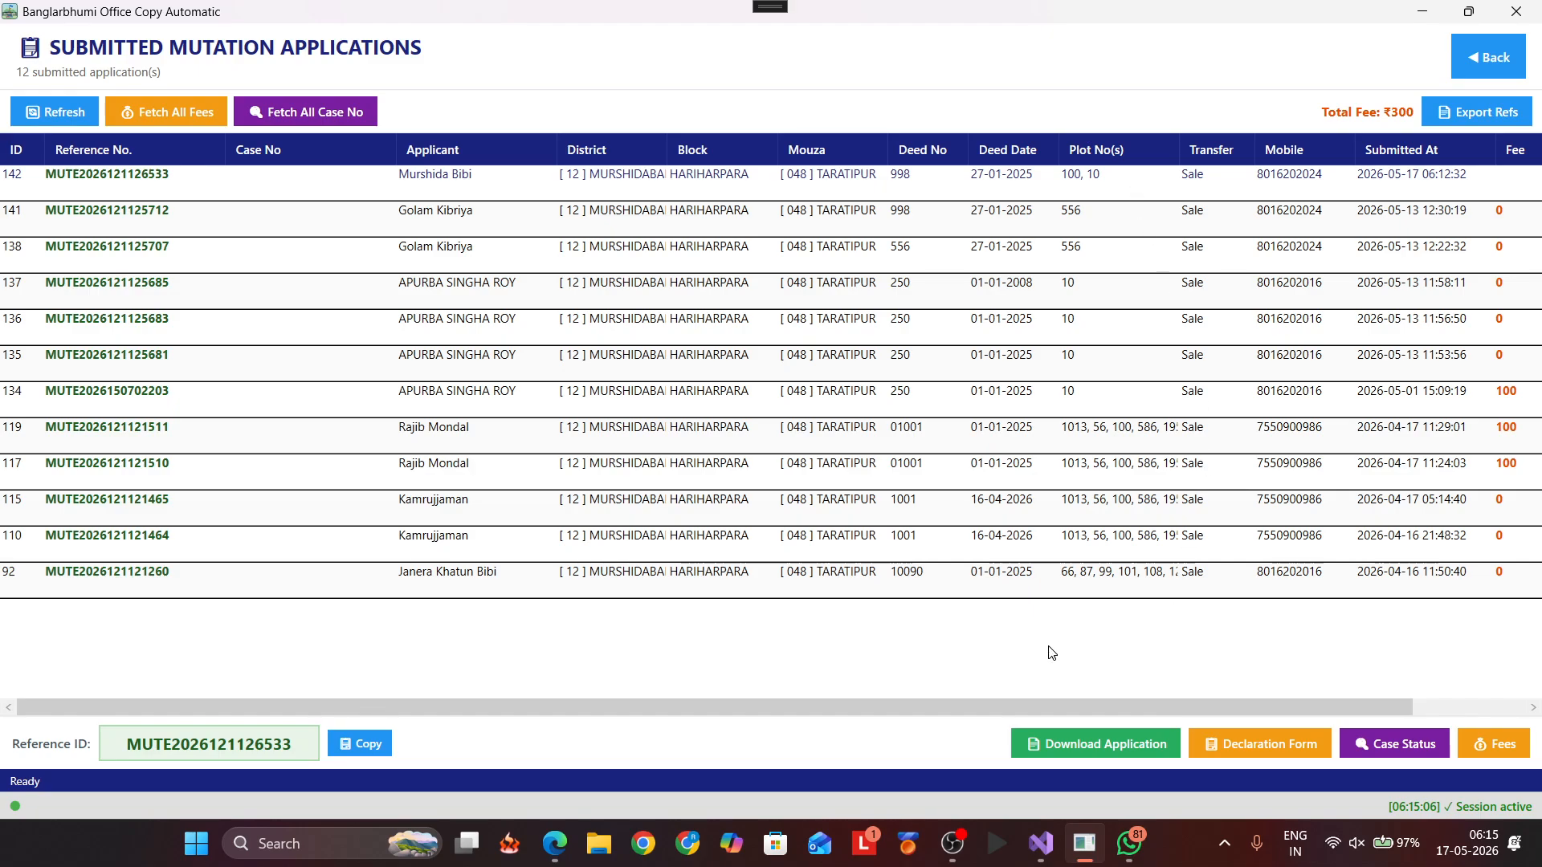
For application 142, download the application and declaration forms, check case status, and confirm no fee is due.
left_click(1058, 749)
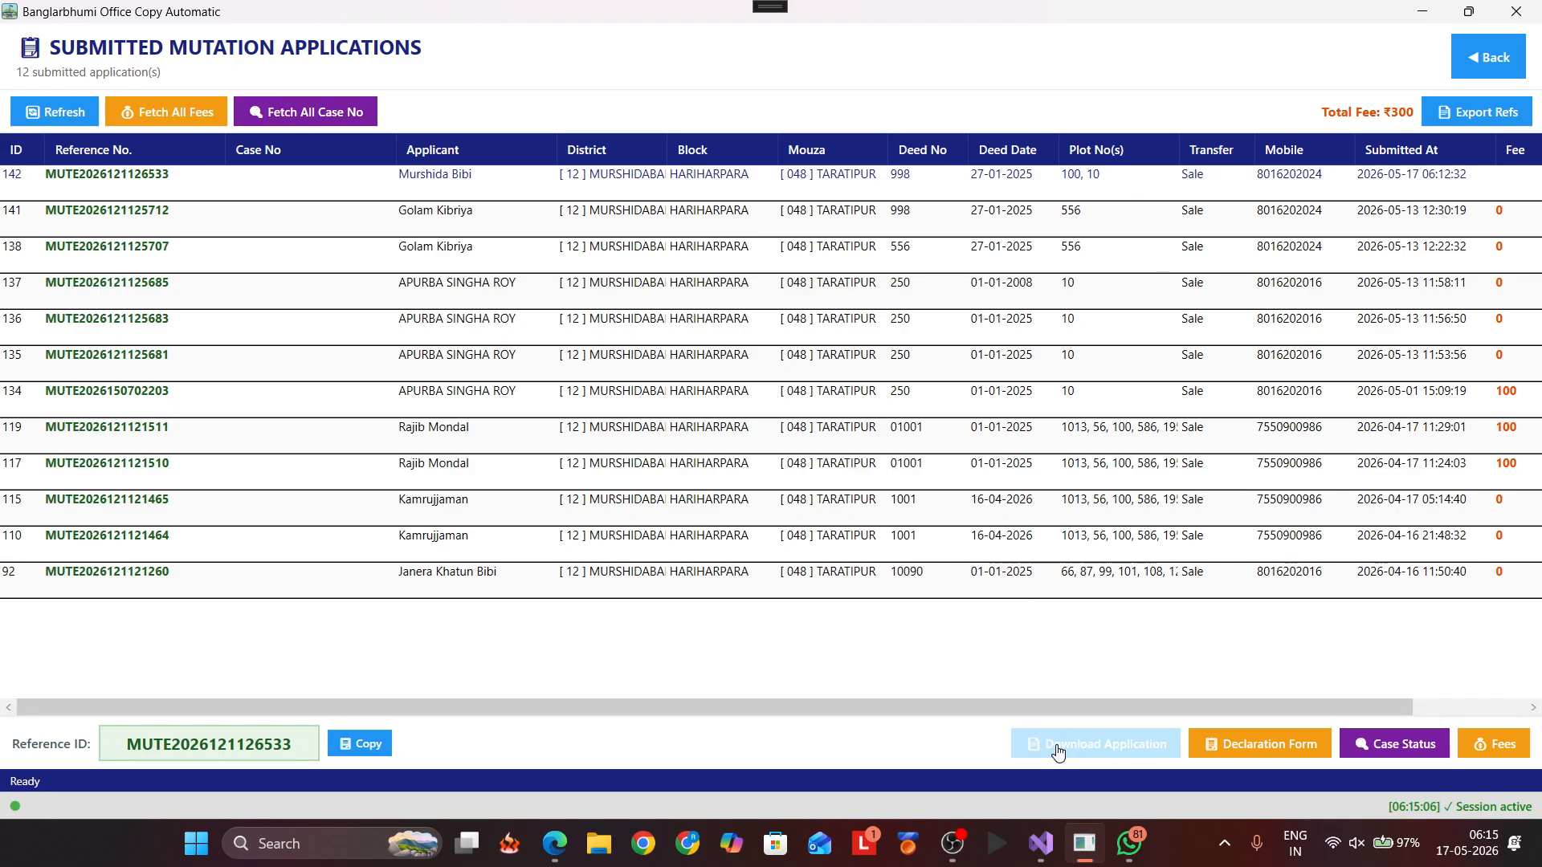
left_click(1212, 748)
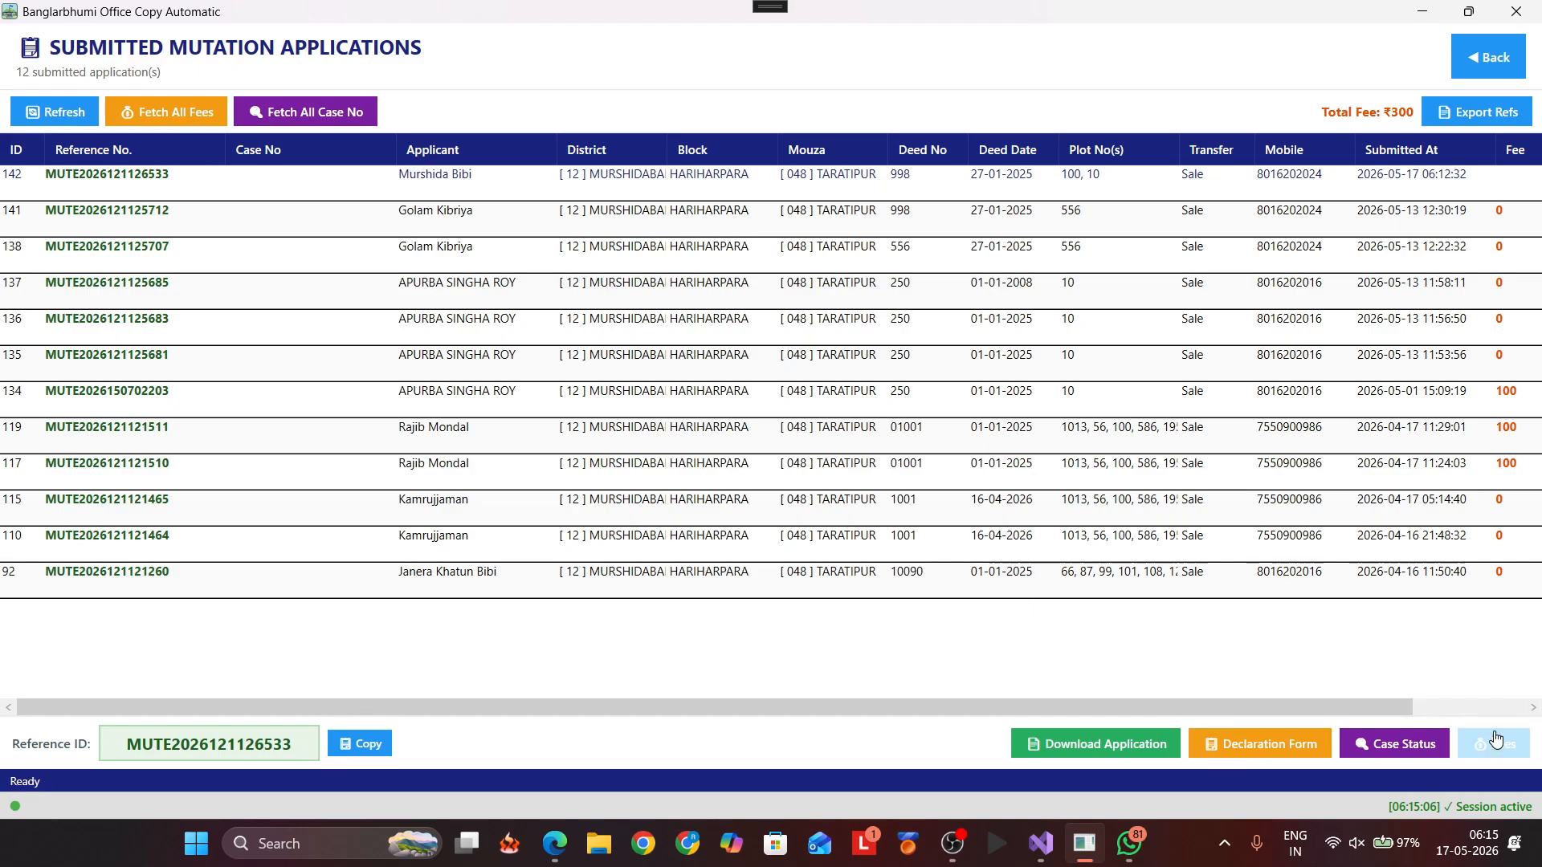
left_click(1439, 750)
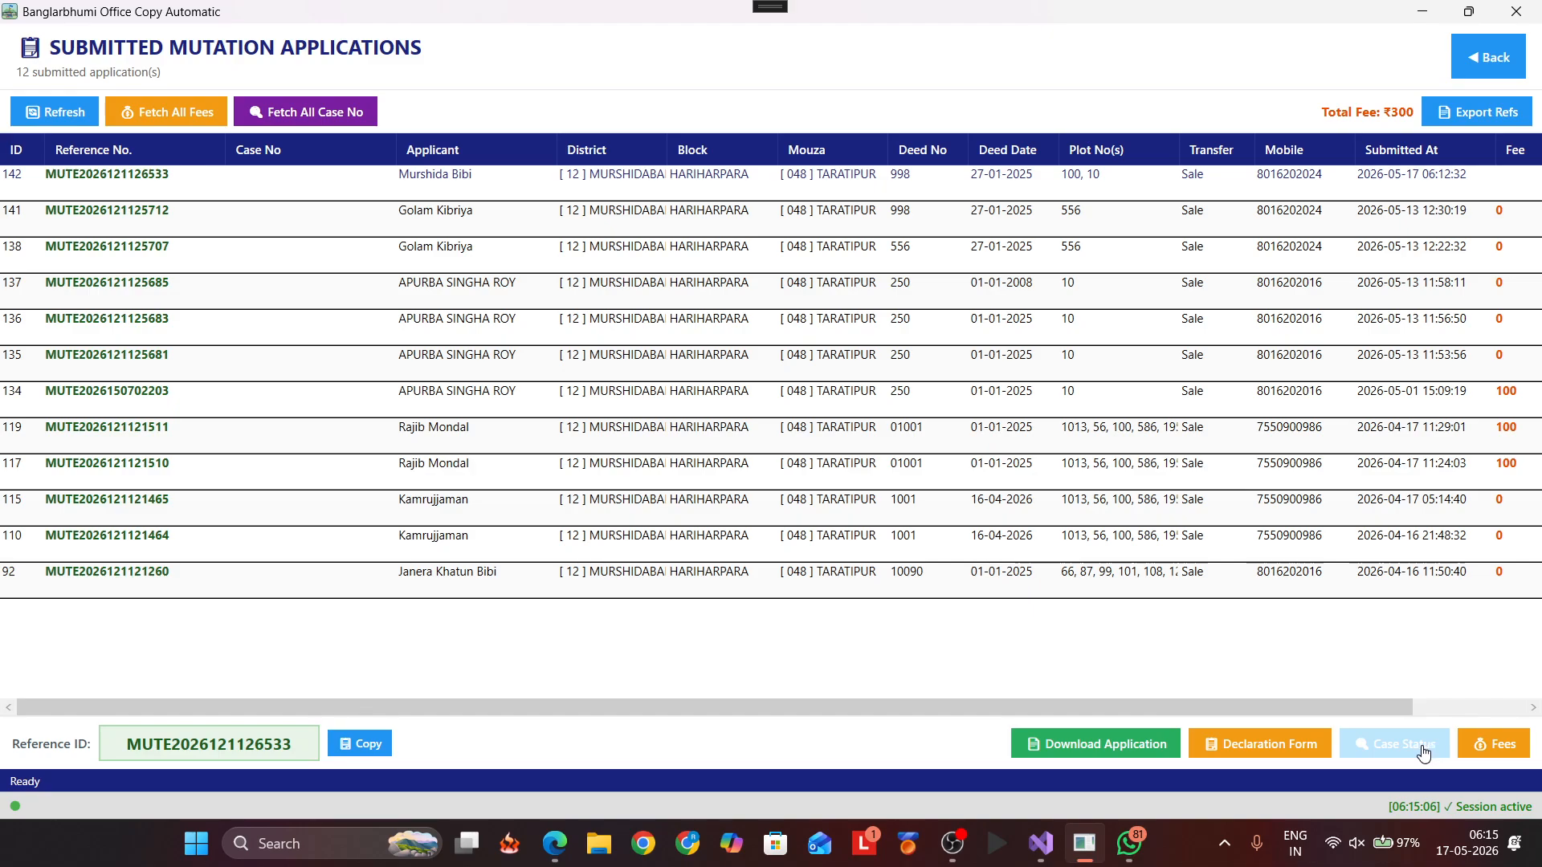
left_click(1482, 755)
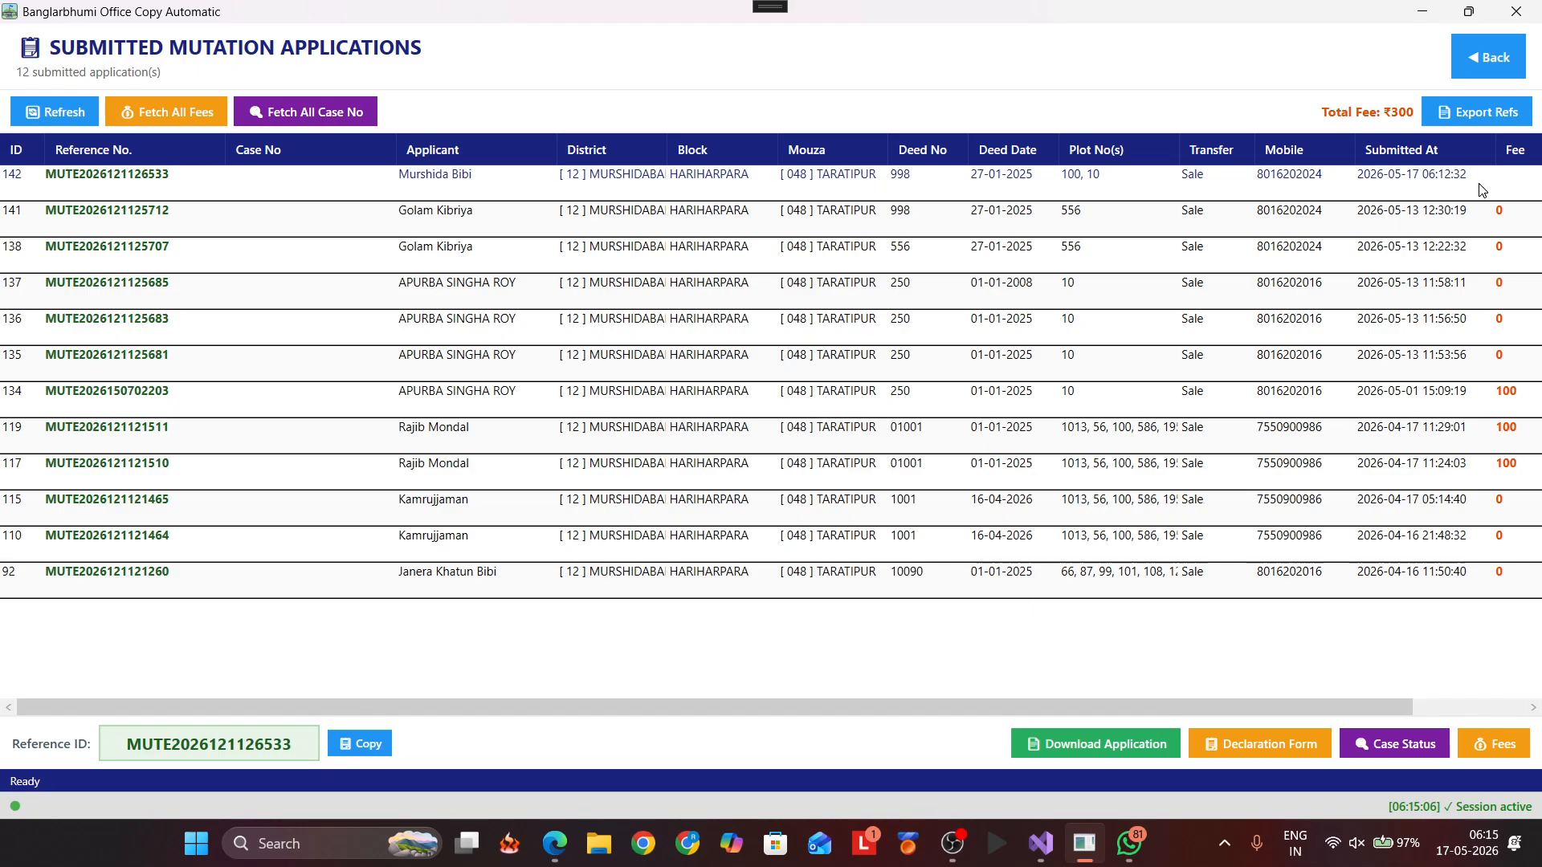
left_click(1507, 745)
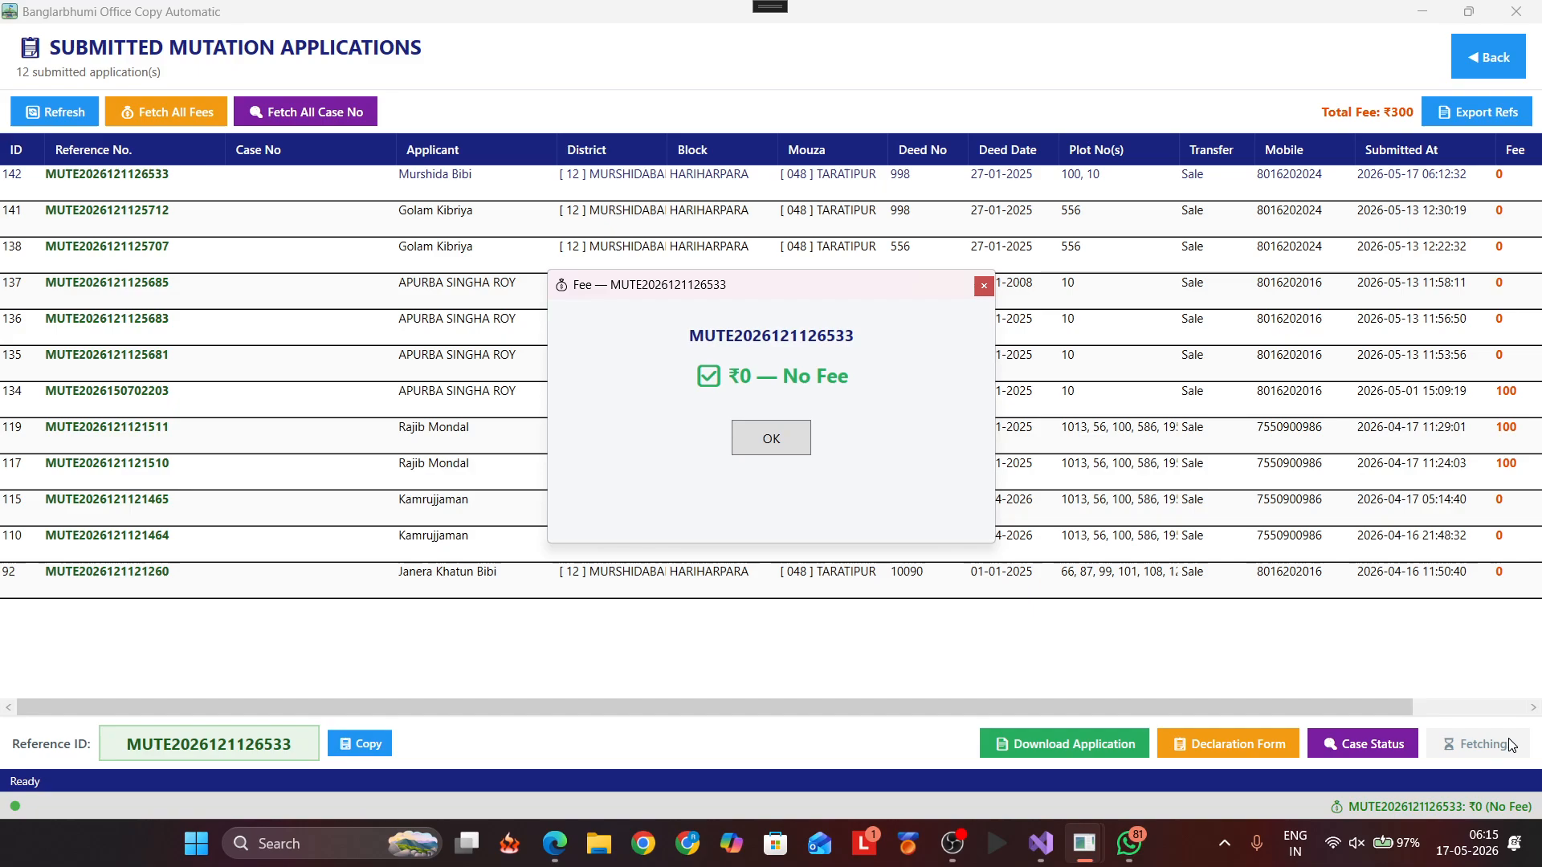
left_click(786, 439)
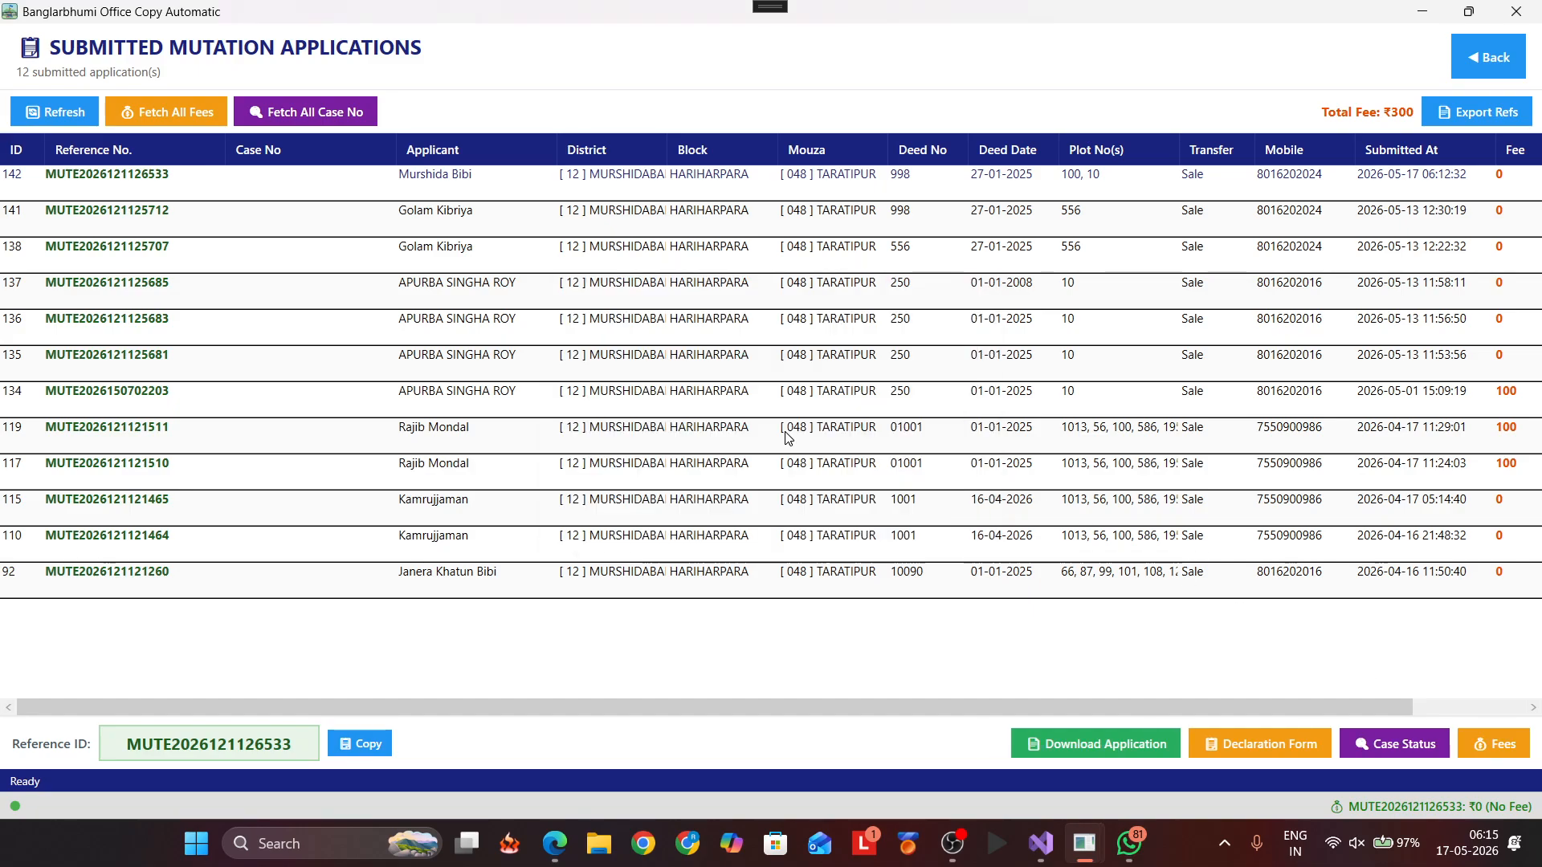
Check fees for application 134 (paid) and 119 (₹100 unpaid), then start paying 119's fee.
left_click(856, 406)
left_click(1484, 753)
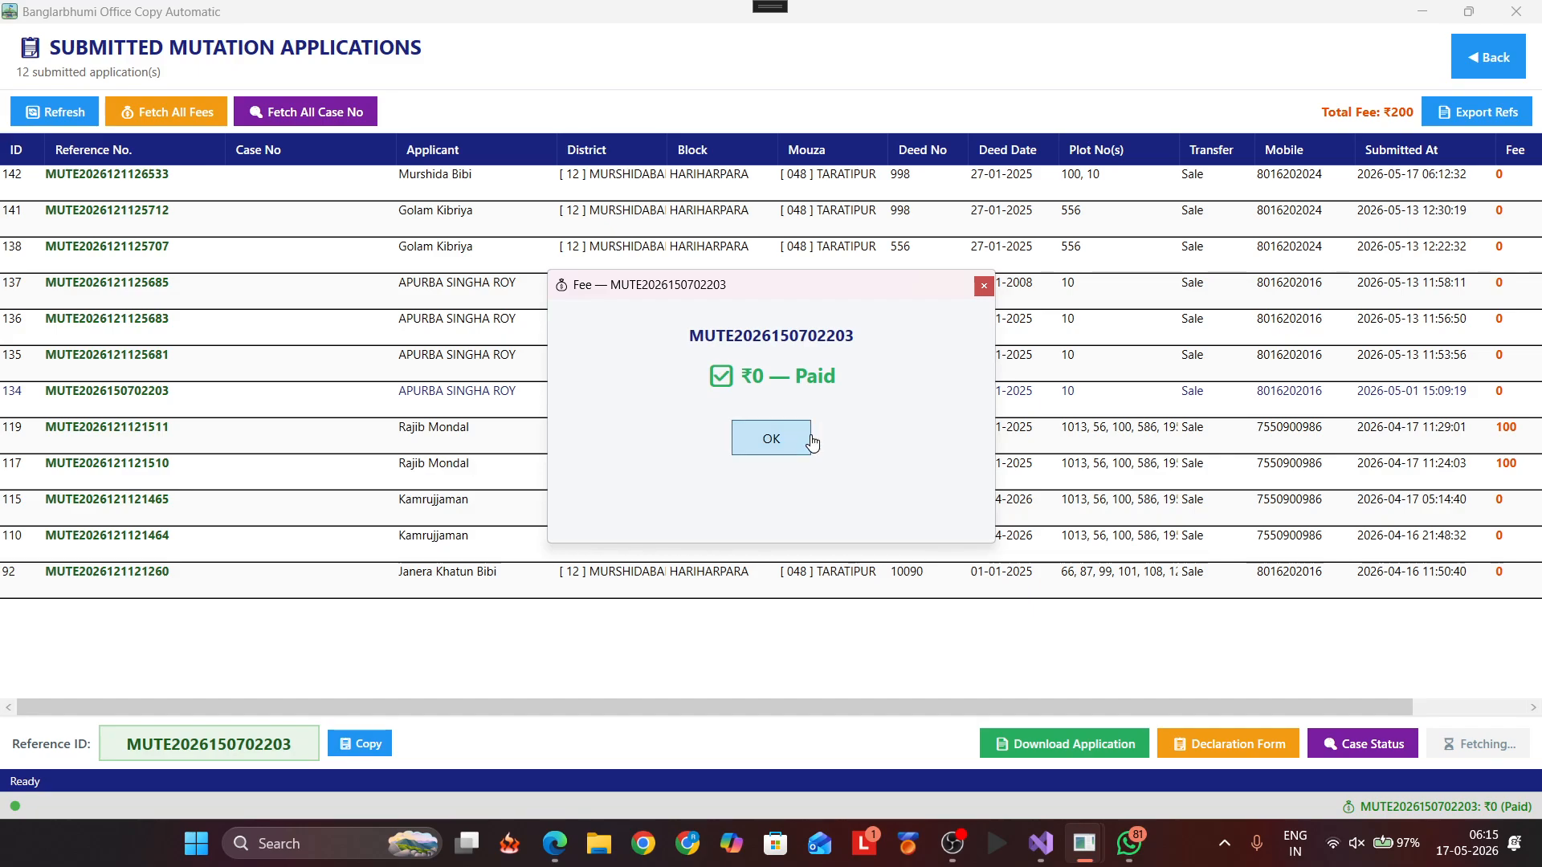
left_click(771, 439)
left_click(860, 432)
left_click(1497, 739)
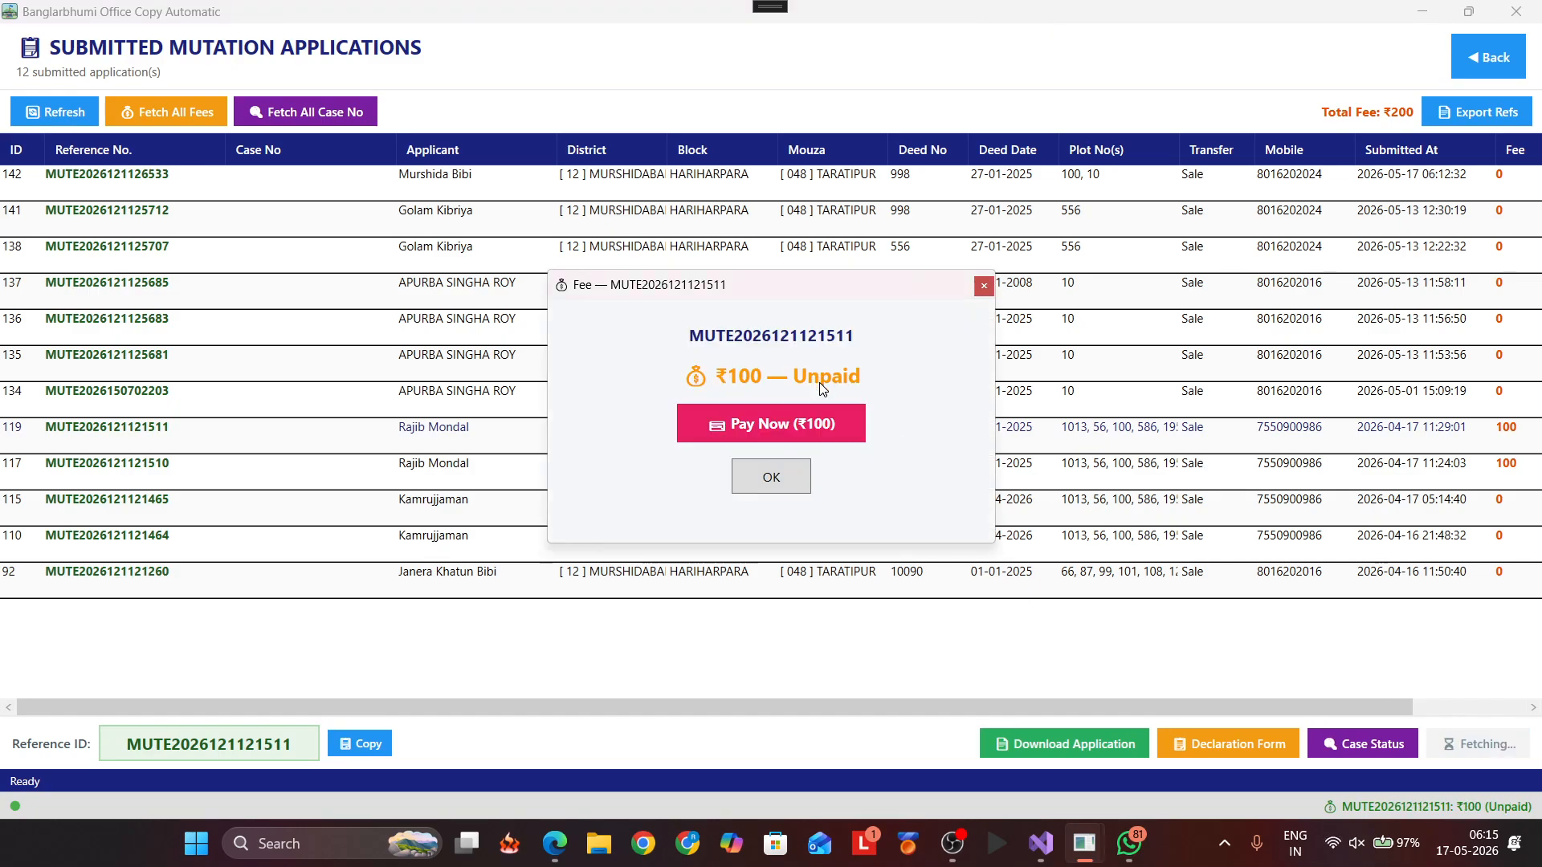
left_click_drag(793, 287, 969, 60)
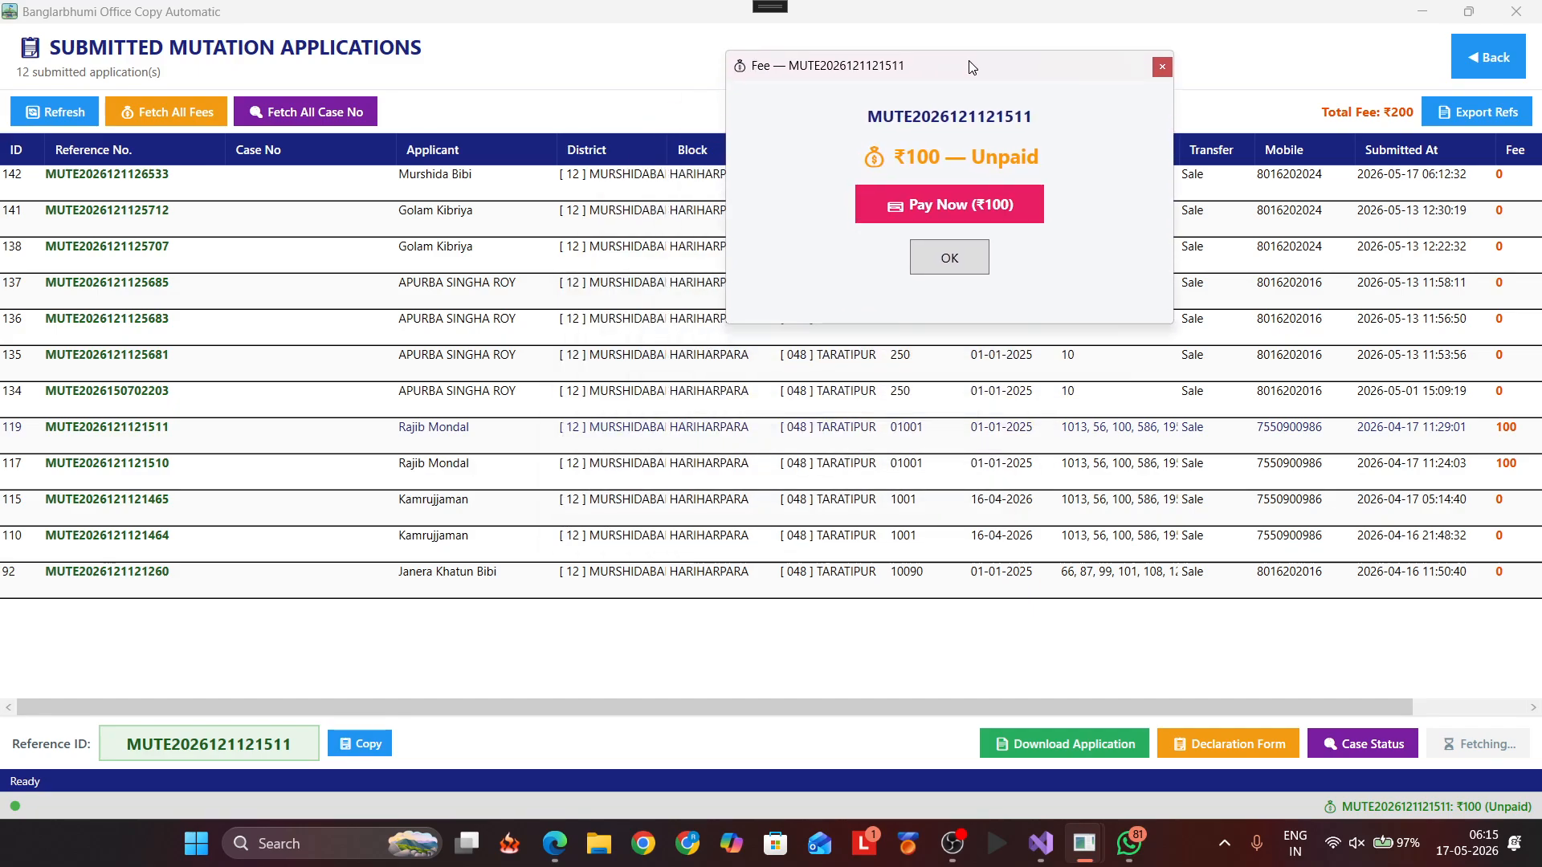
left_click(953, 204)
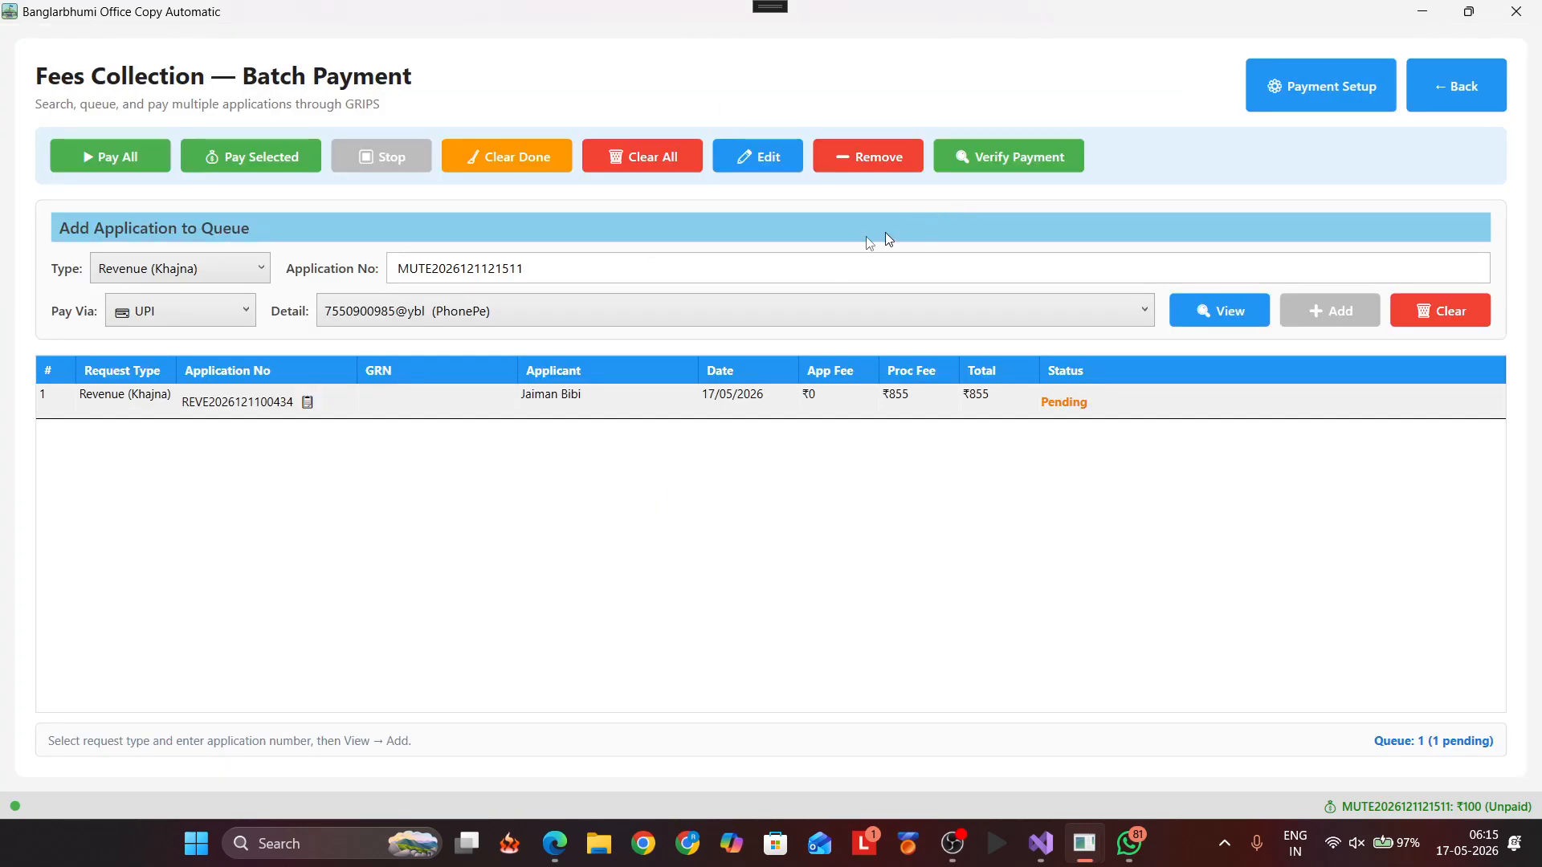
Set request type to Mutation, fetch its ₹100 fee and add it to the batch payment queue.
left_click(181, 268)
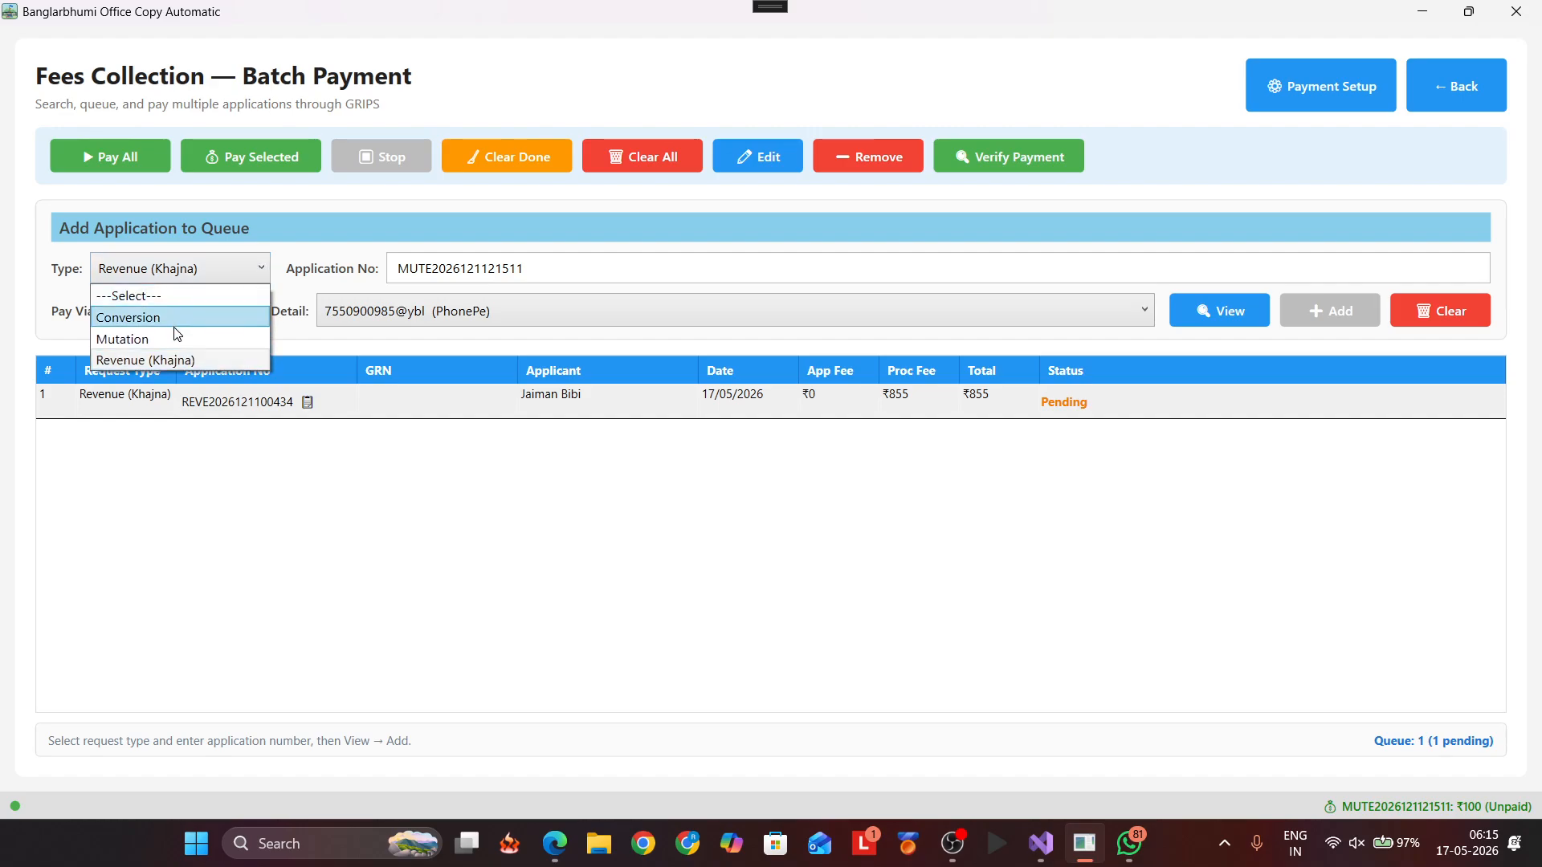
left_click(173, 338)
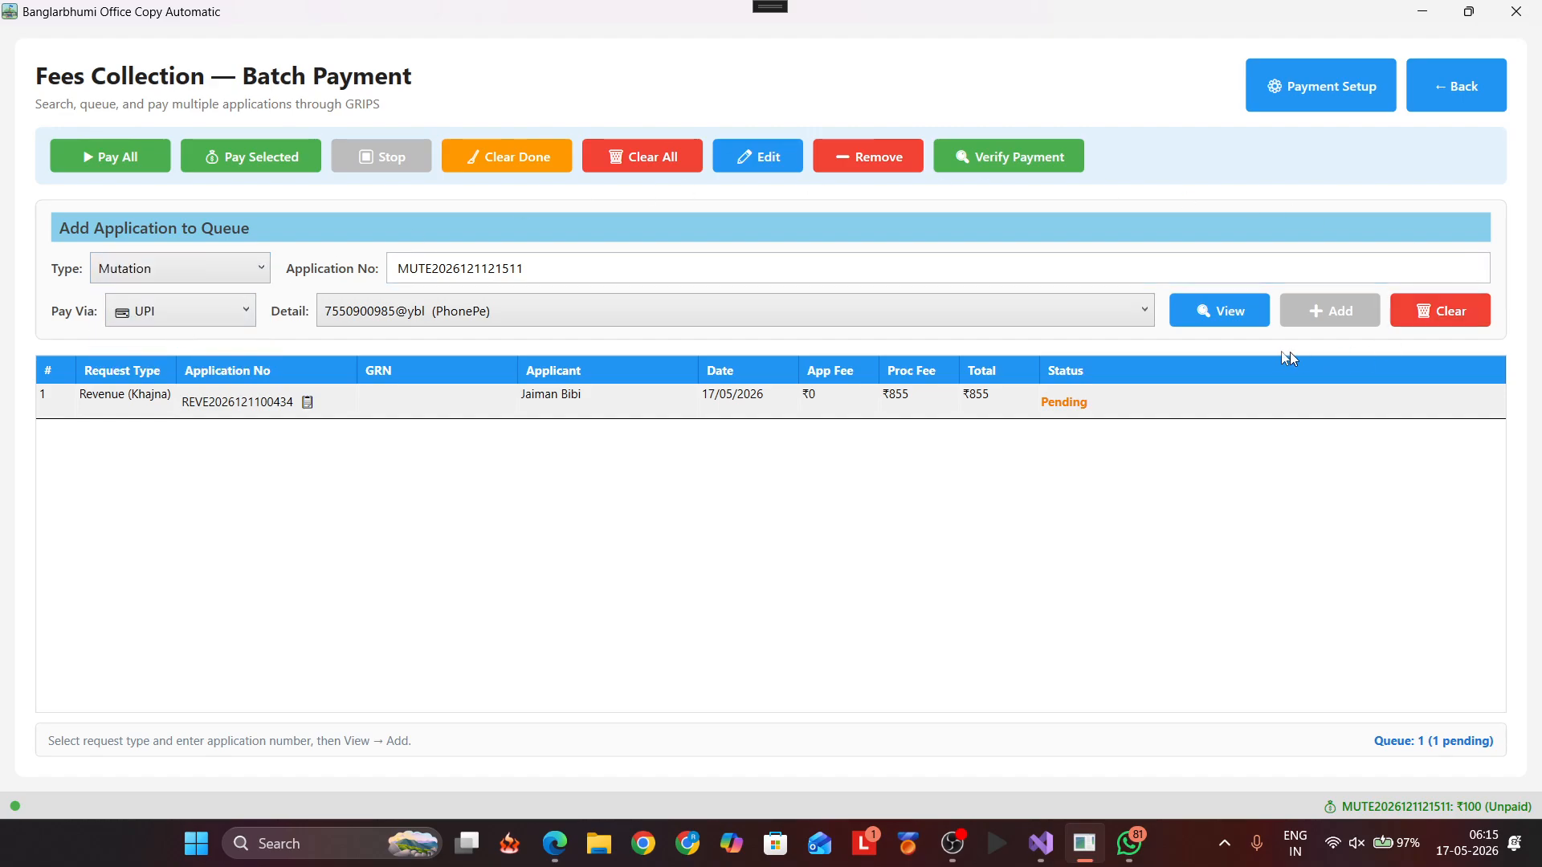
left_click(1238, 328)
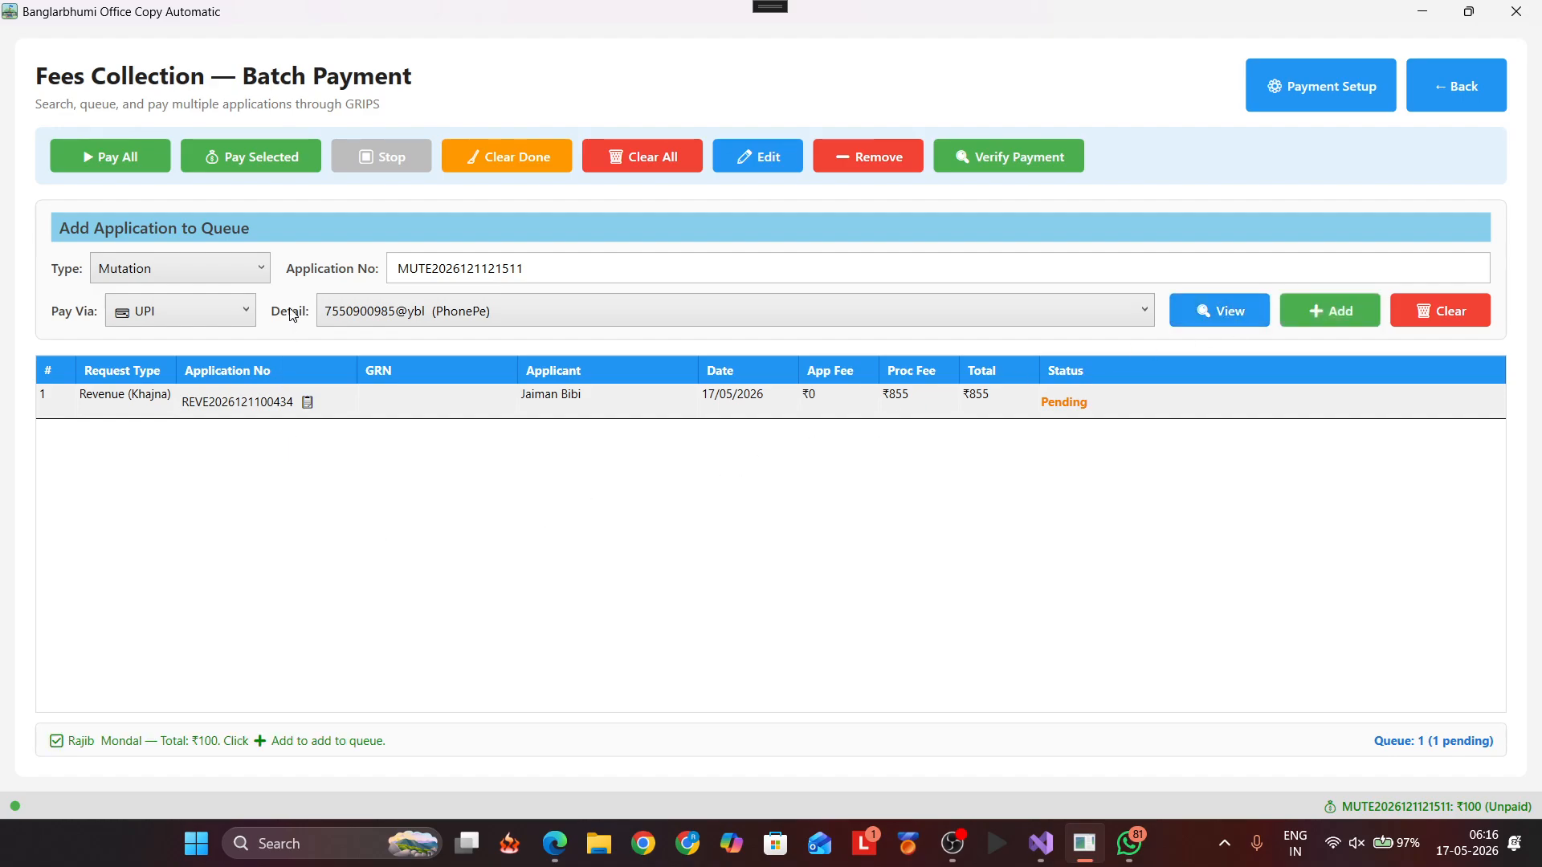
left_click(1355, 317)
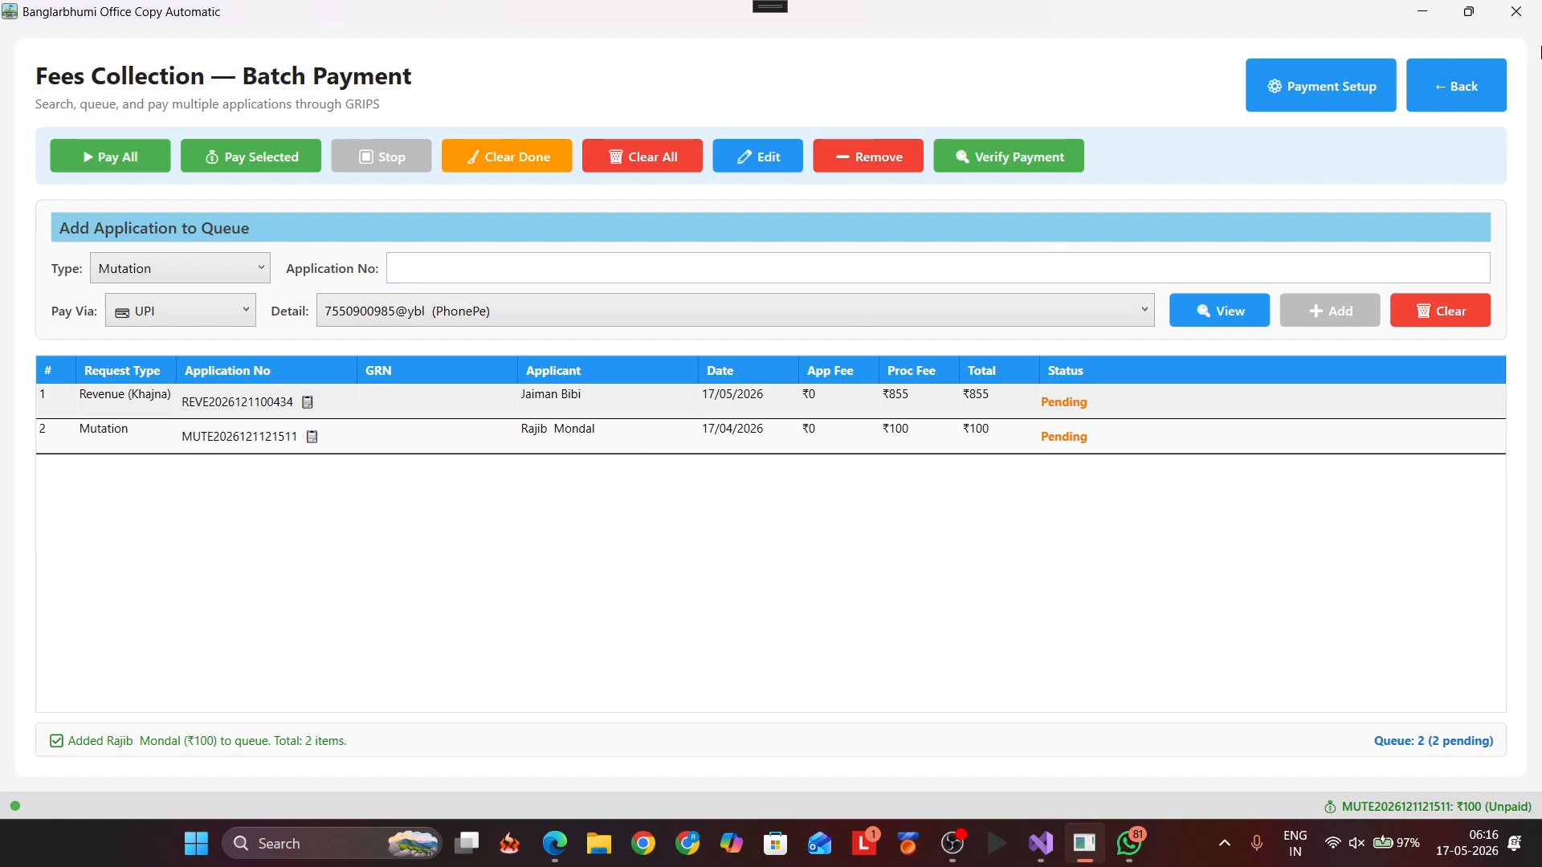
left_click(1488, 88)
scroll(1219, 611, "down", 5)
scroll(1219, 611, "up", 5)
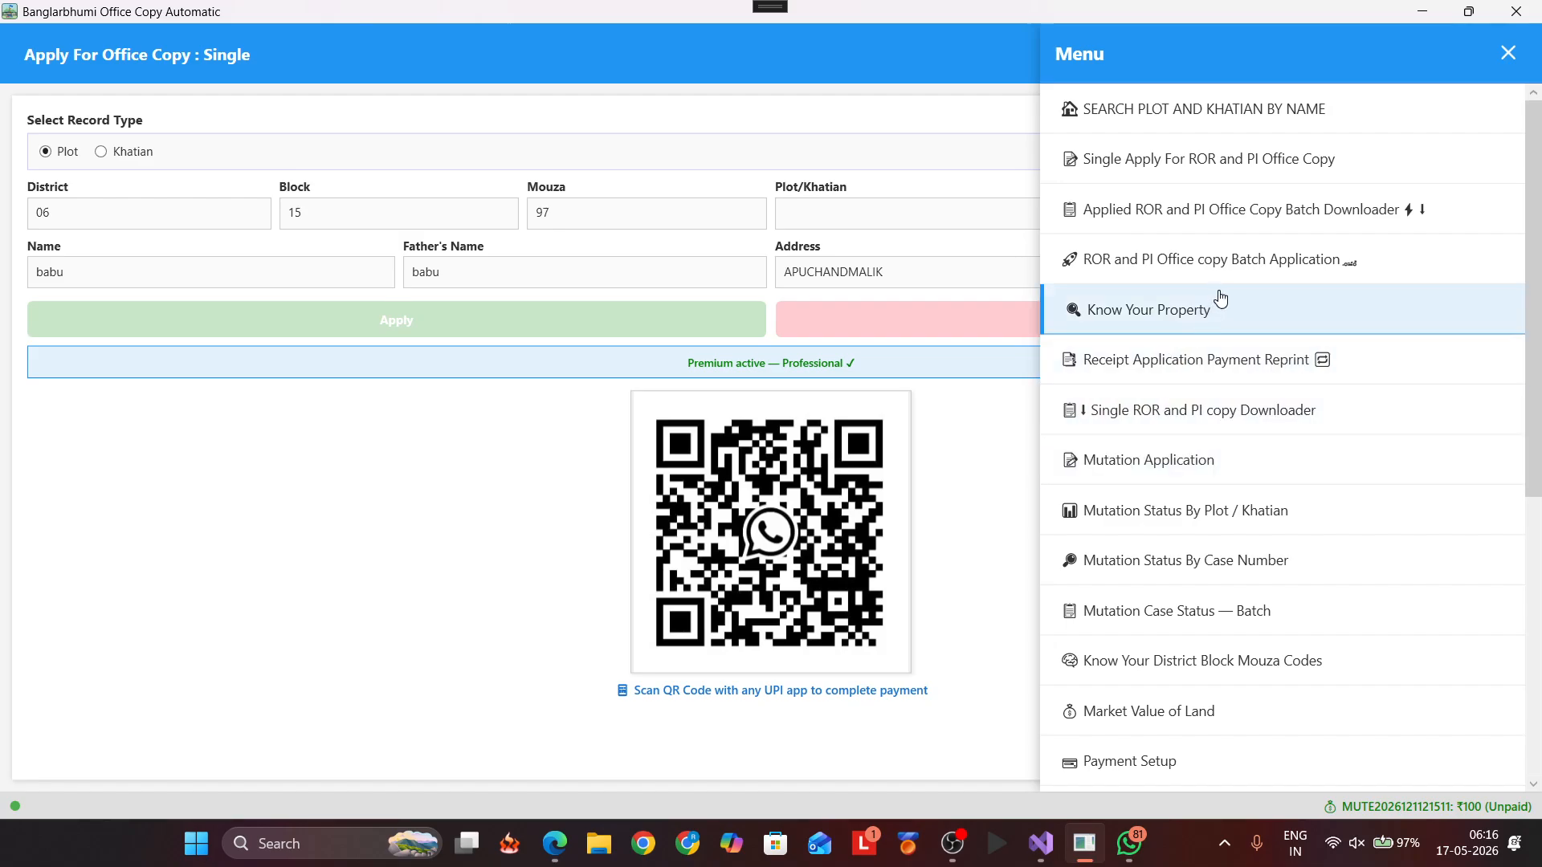
left_click(1201, 377)
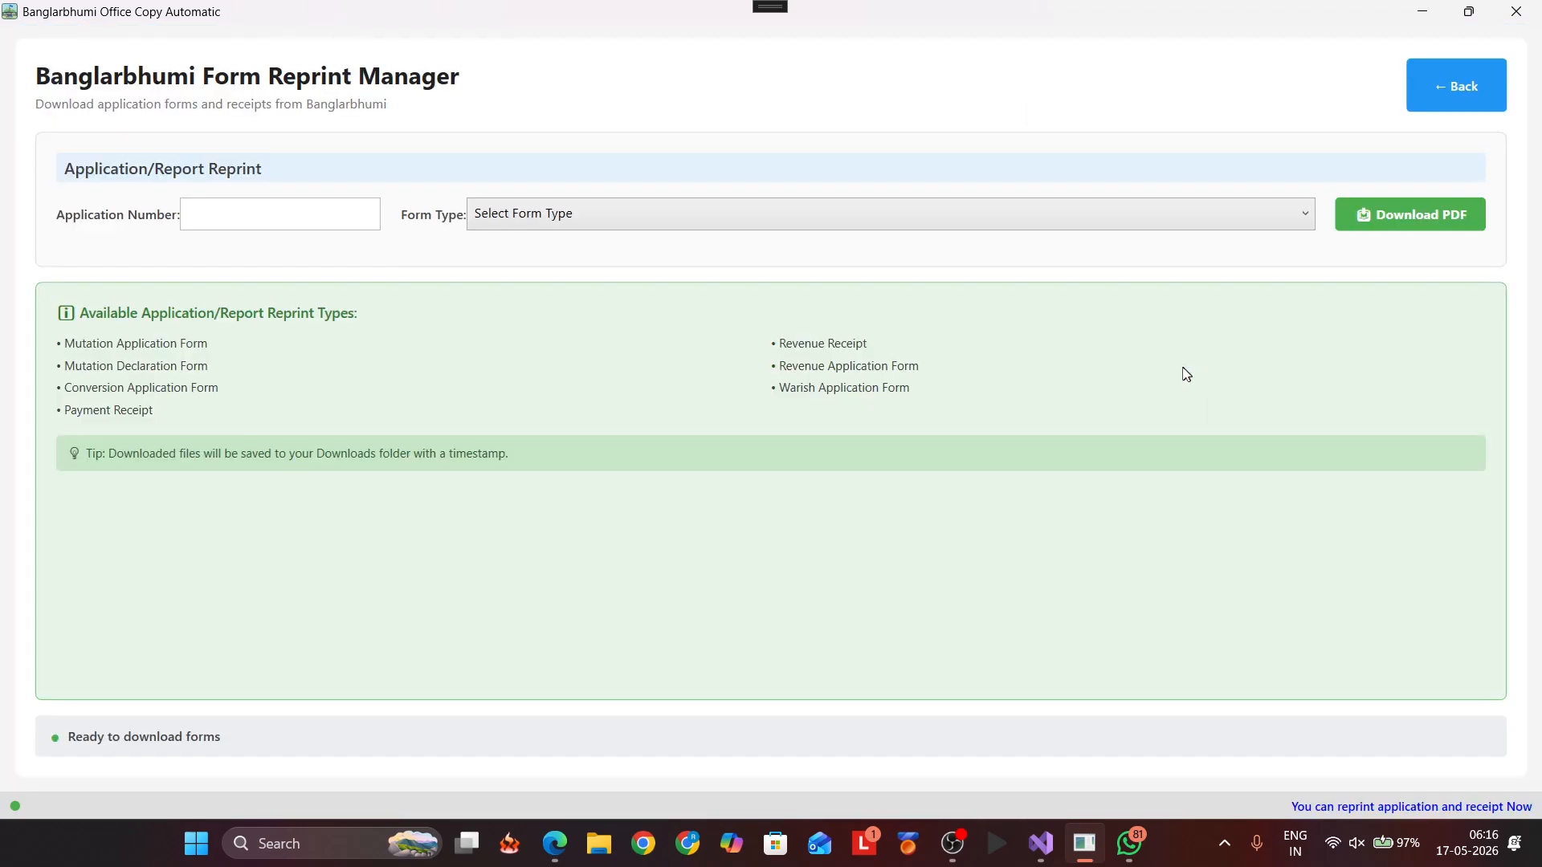
left_click(366, 216)
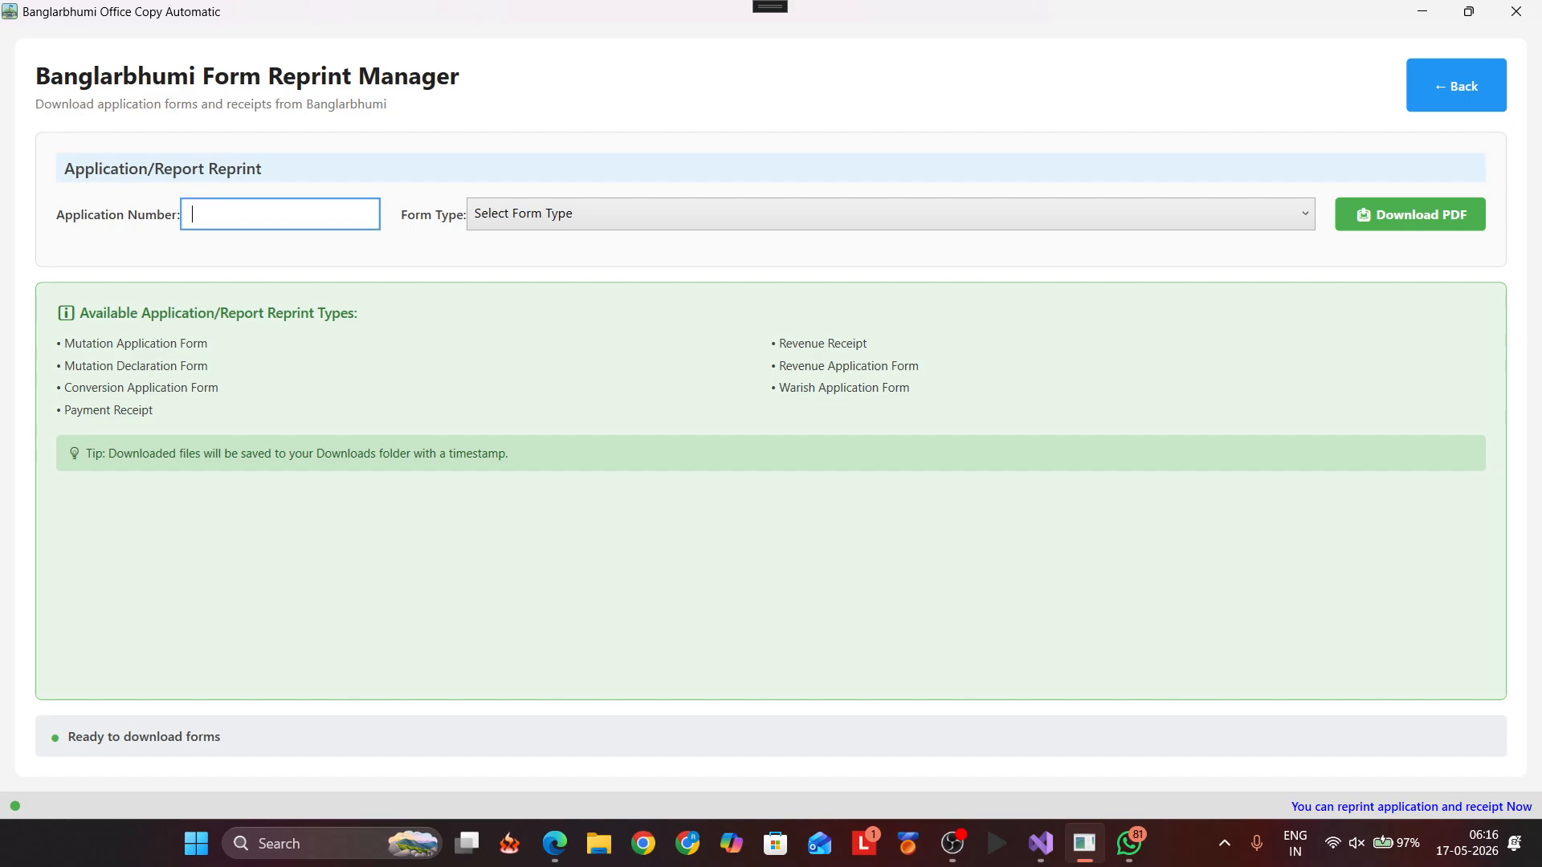
type("https://youtu.be/nO-aYw-45CA")
key("ctrl+a")
key("BackSpace")
left_click(578, 201)
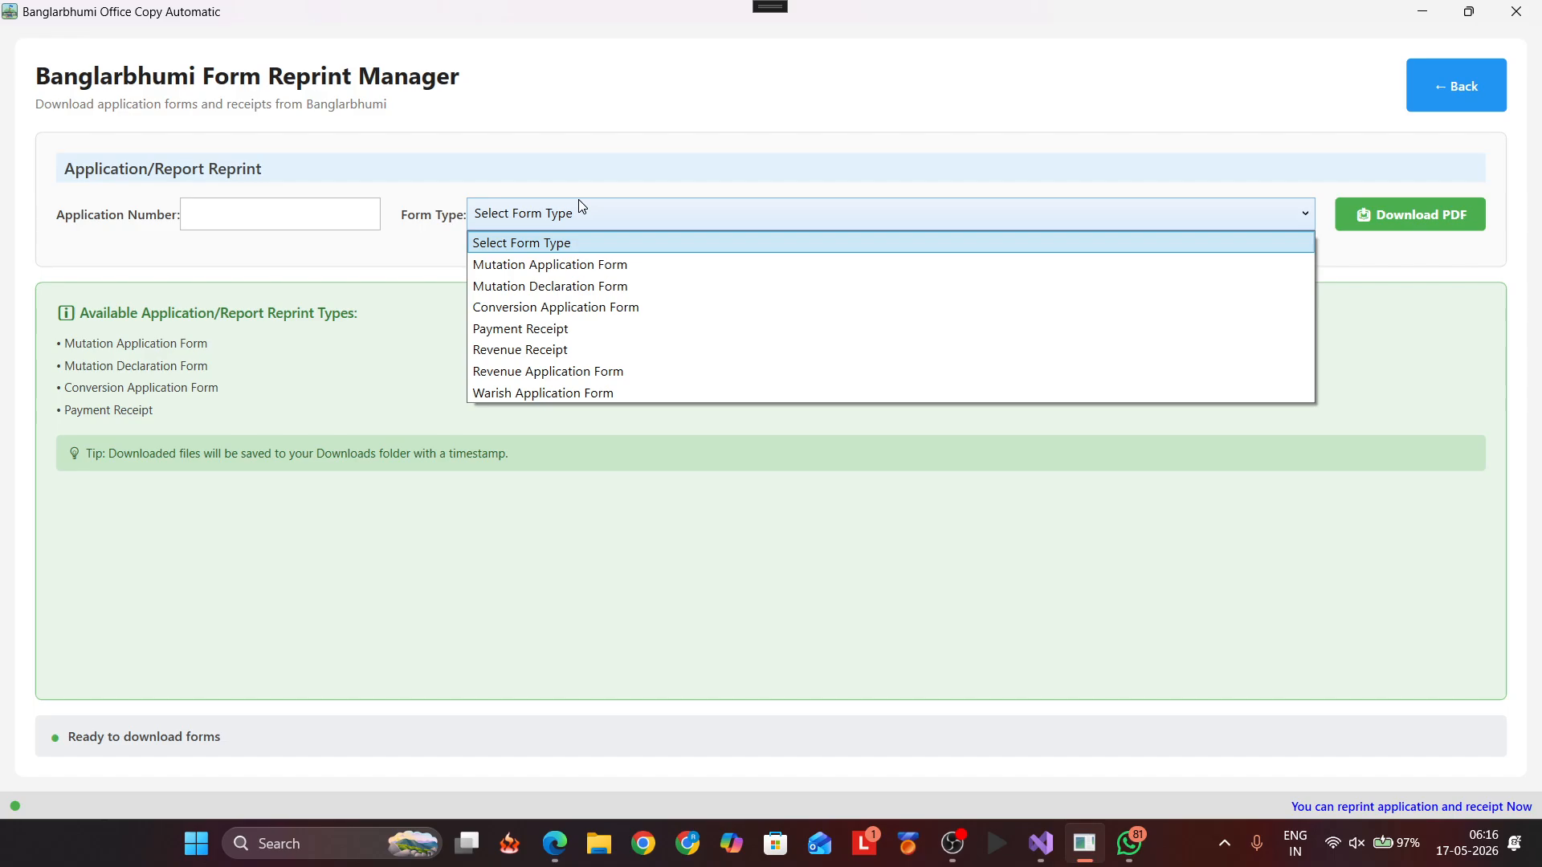
left_click(551, 331)
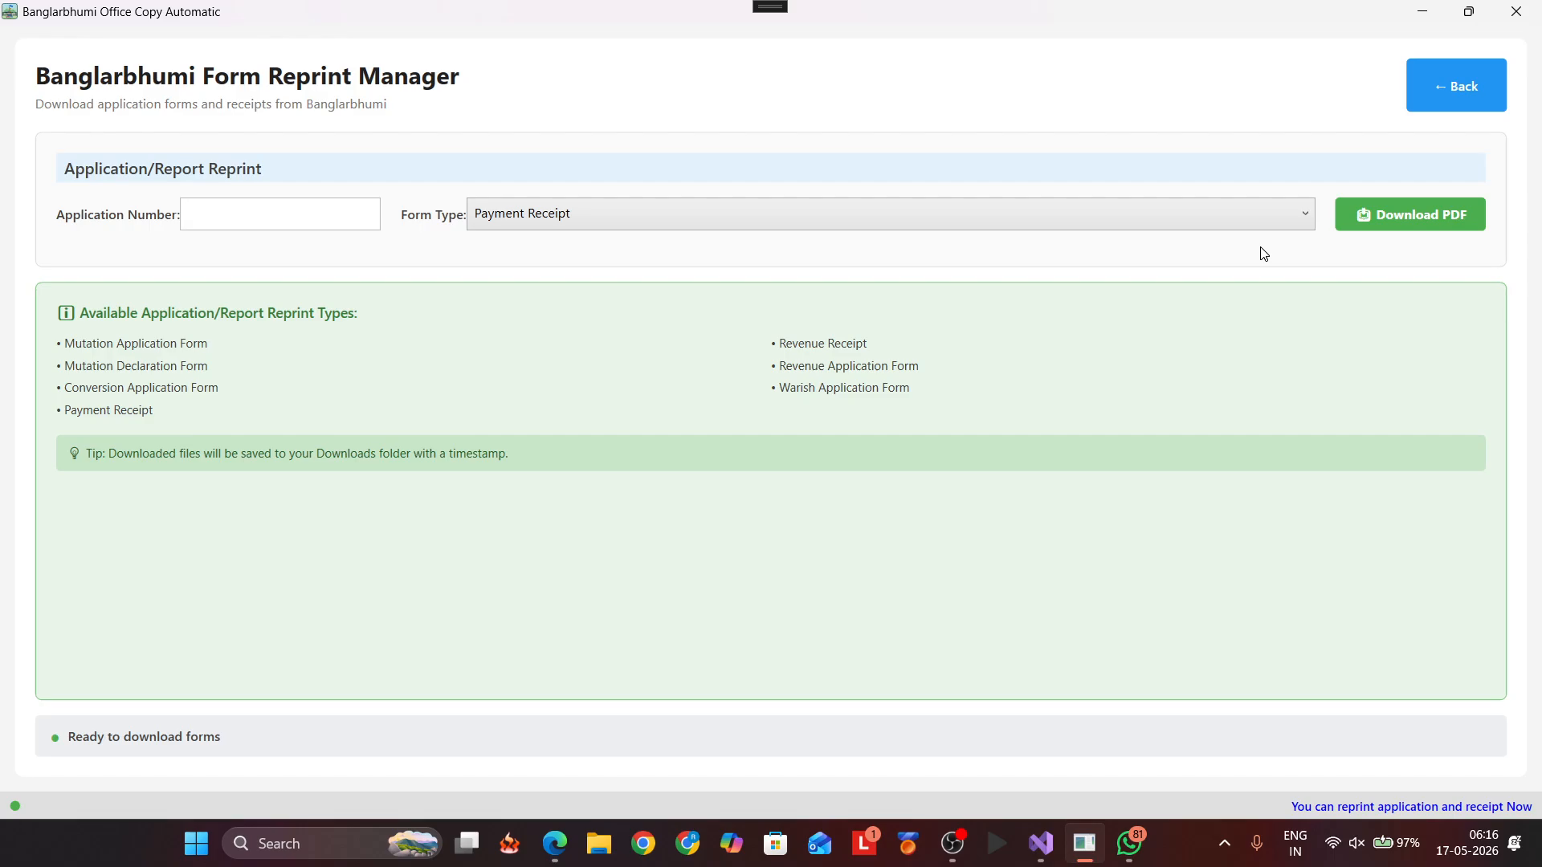
left_click(1428, 107)
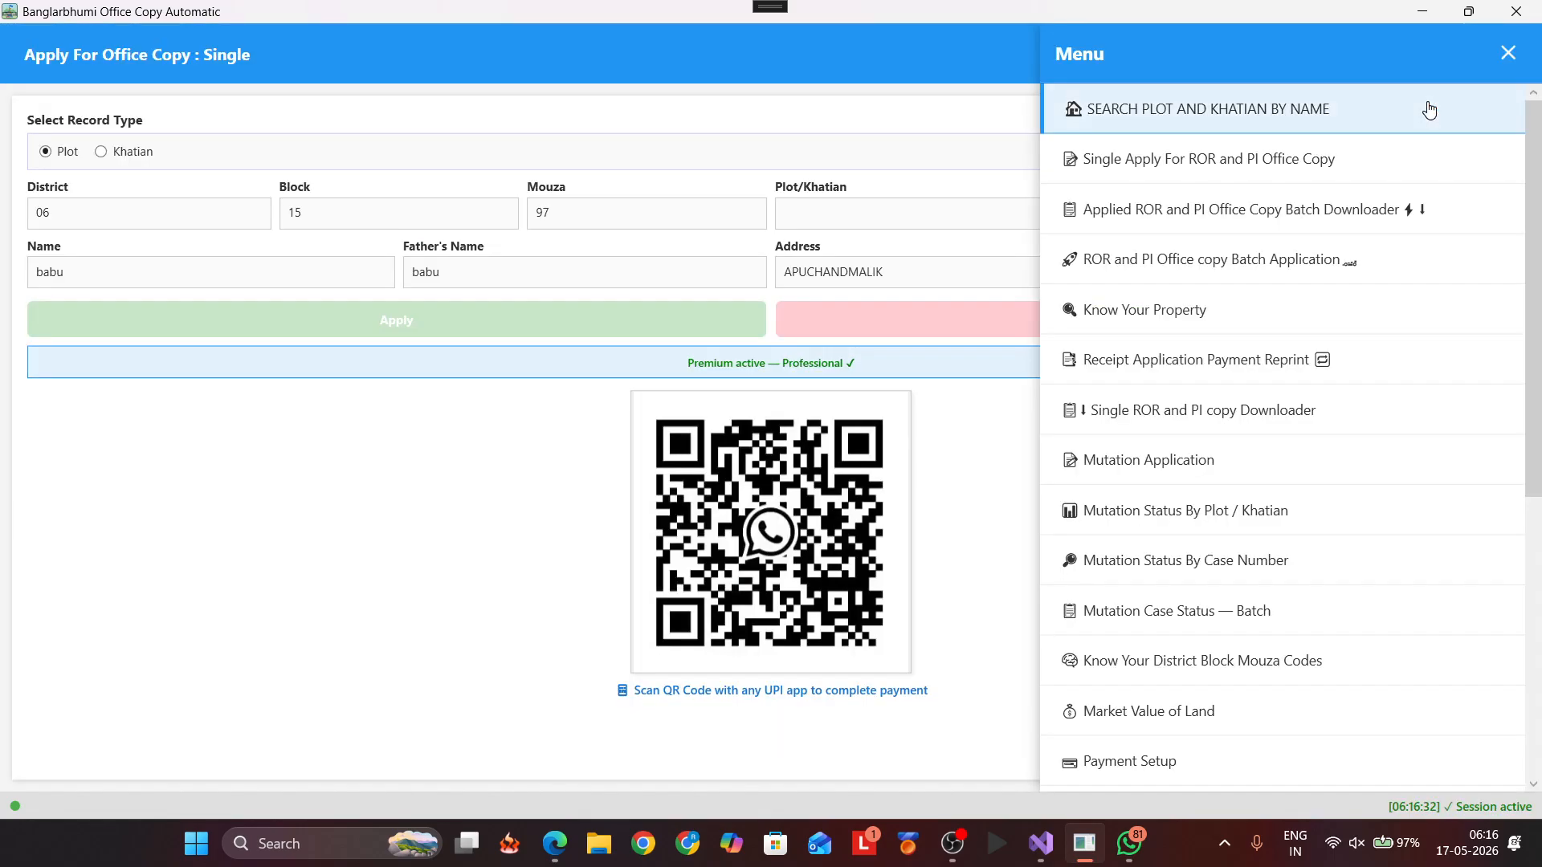
left_click(1174, 610)
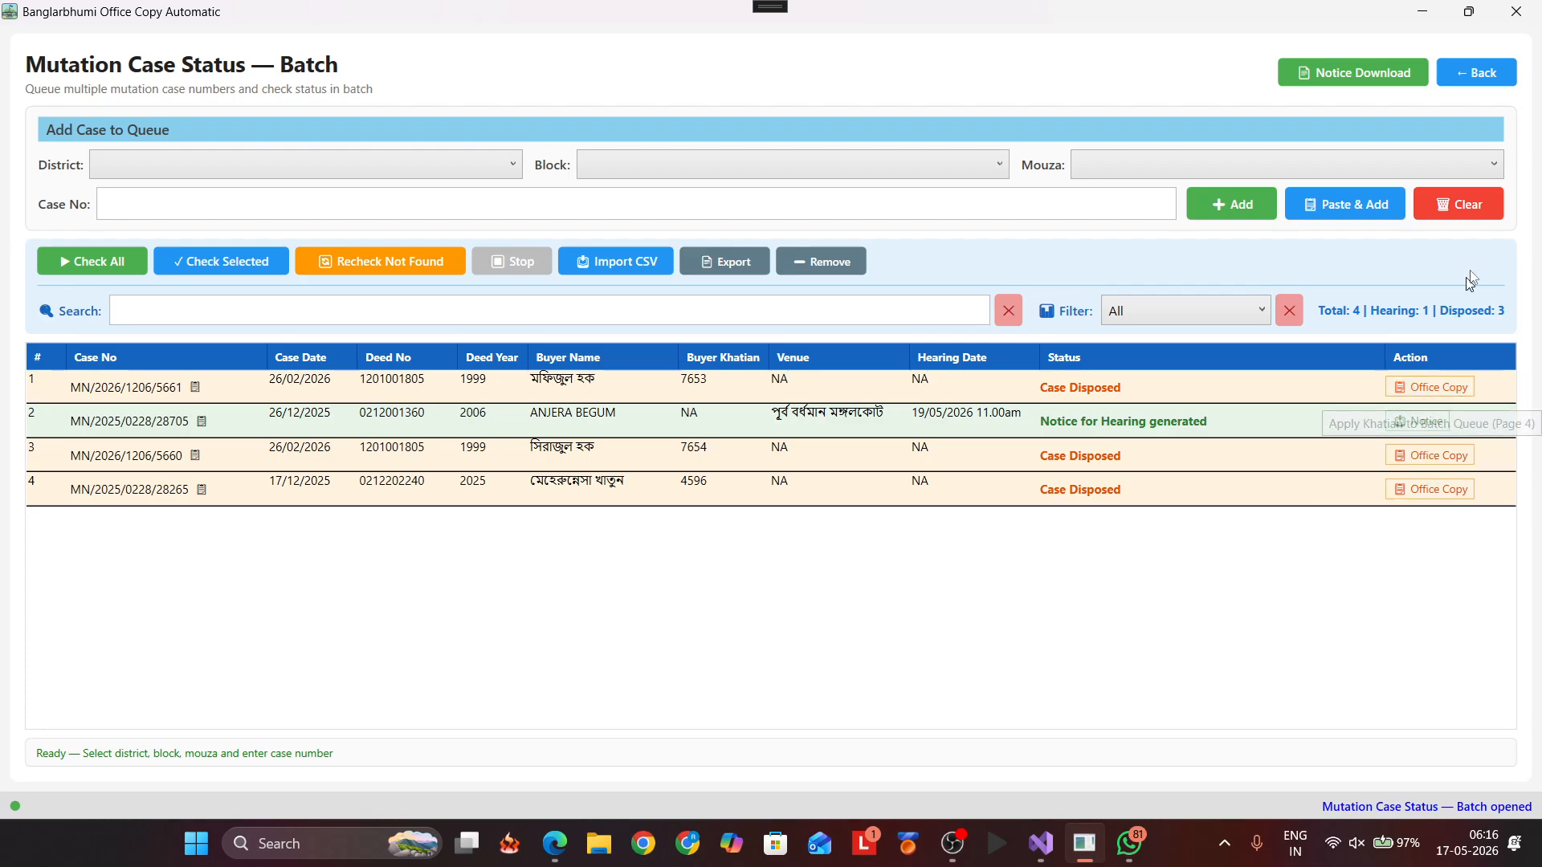
left_click(1455, 66)
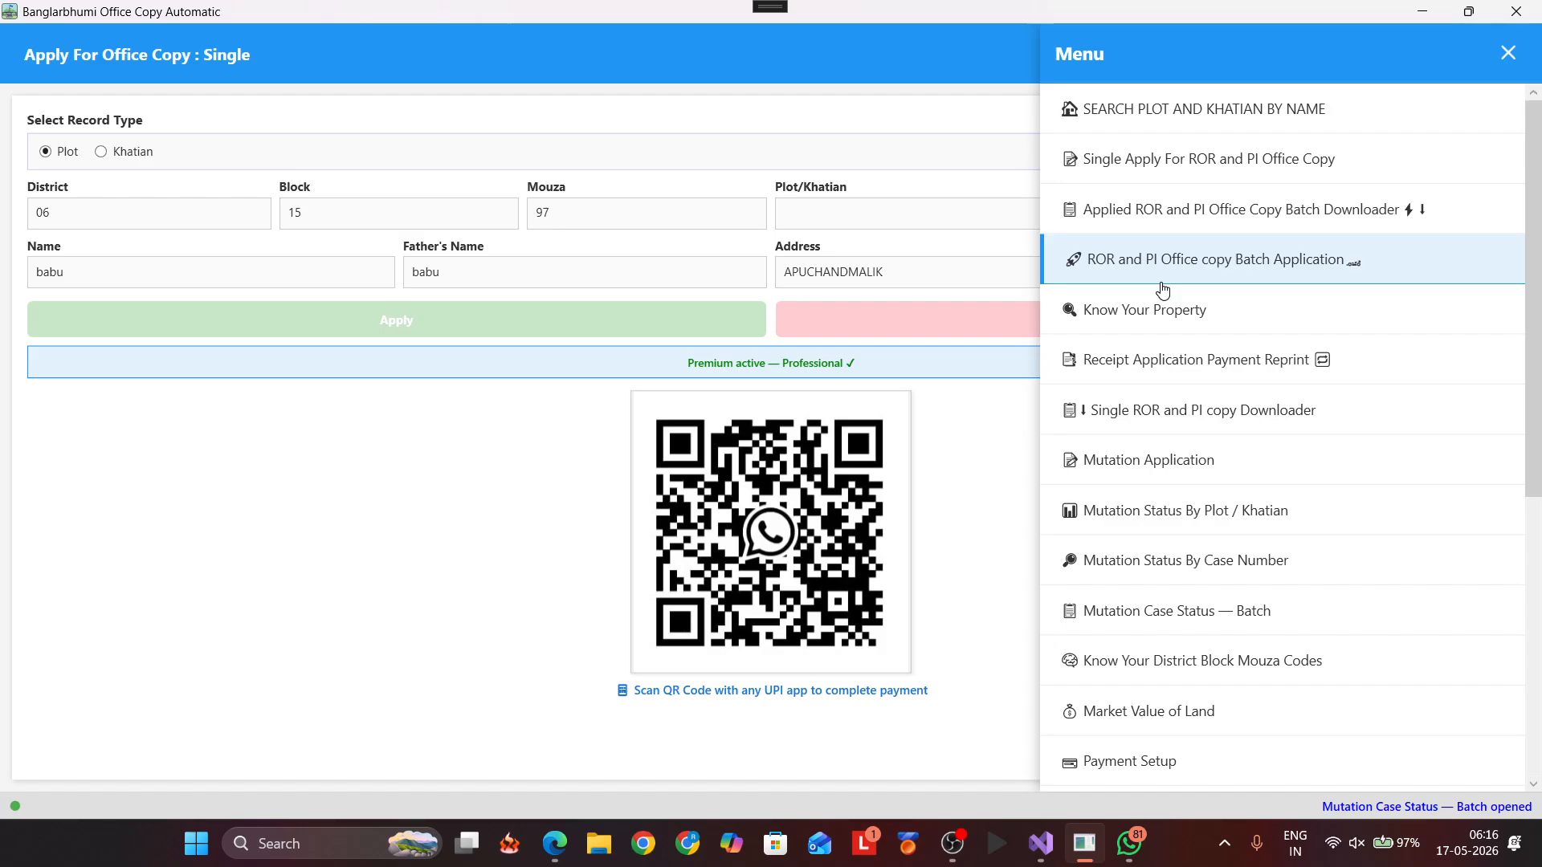
Open the Mutation Application's Applicant Description tab, review the deed district and registry office lists, and clear the form.
left_click(1150, 459)
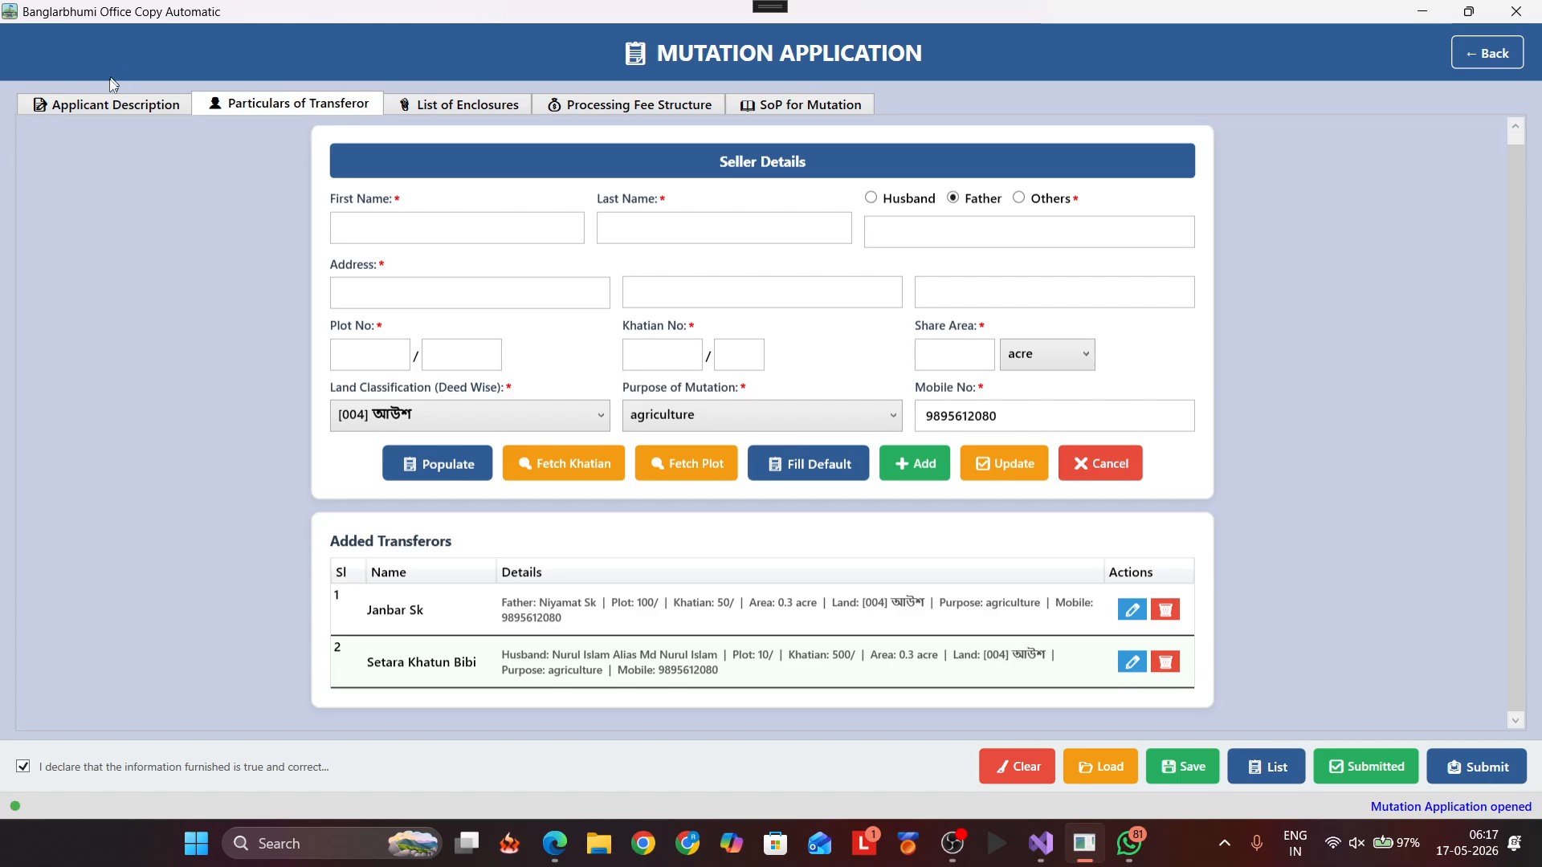
left_click(114, 104)
scroll(682, 371, "up", 2)
scroll(681, 372, "down", 7)
scroll(682, 372, "up", 6)
left_click(551, 633)
left_click(630, 627)
left_click(634, 631)
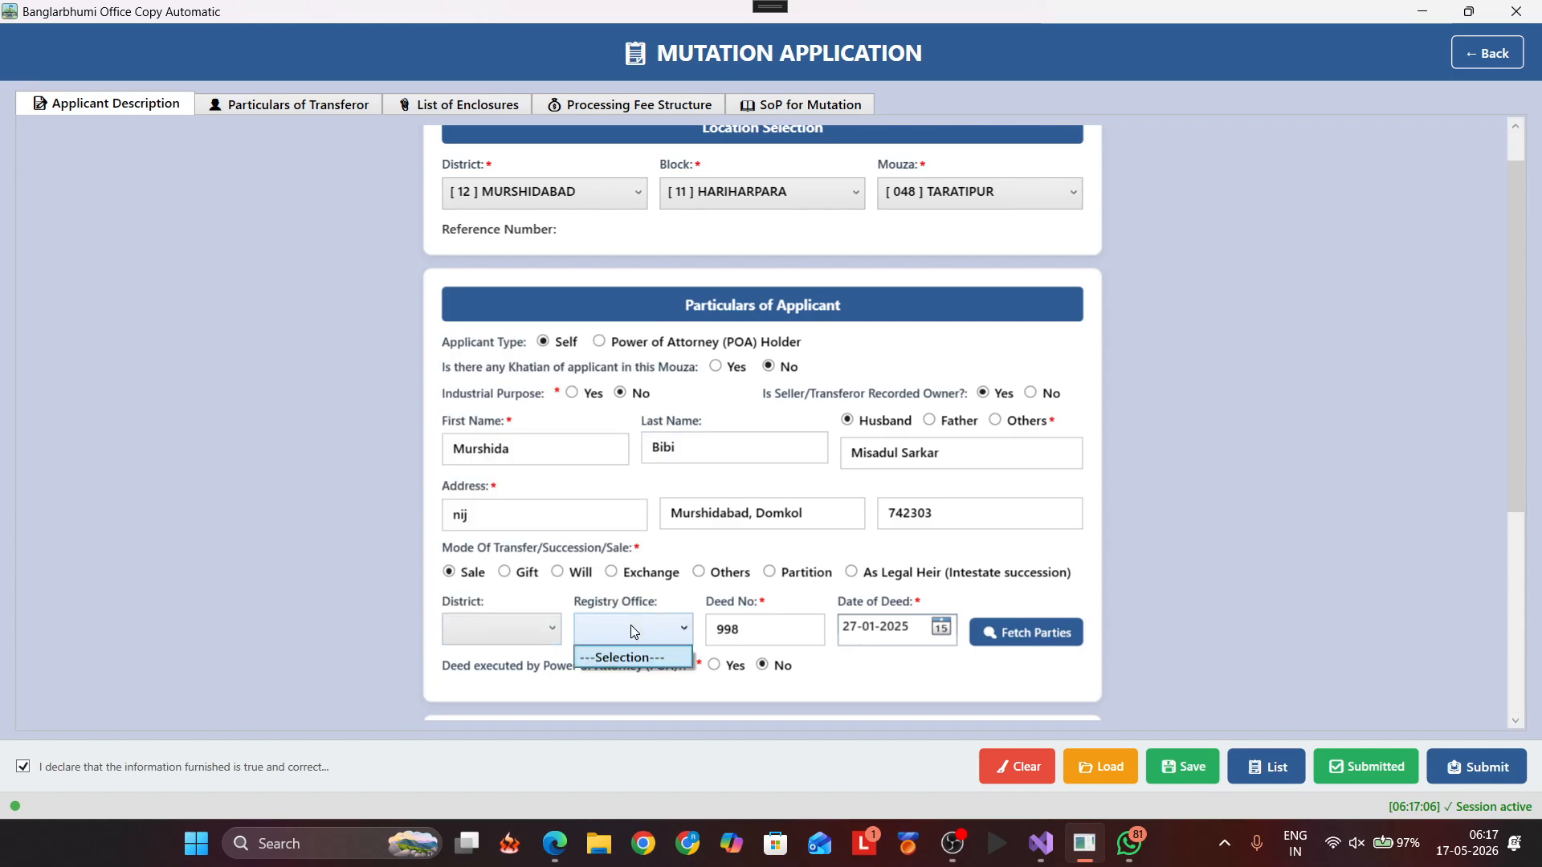
left_click(635, 630)
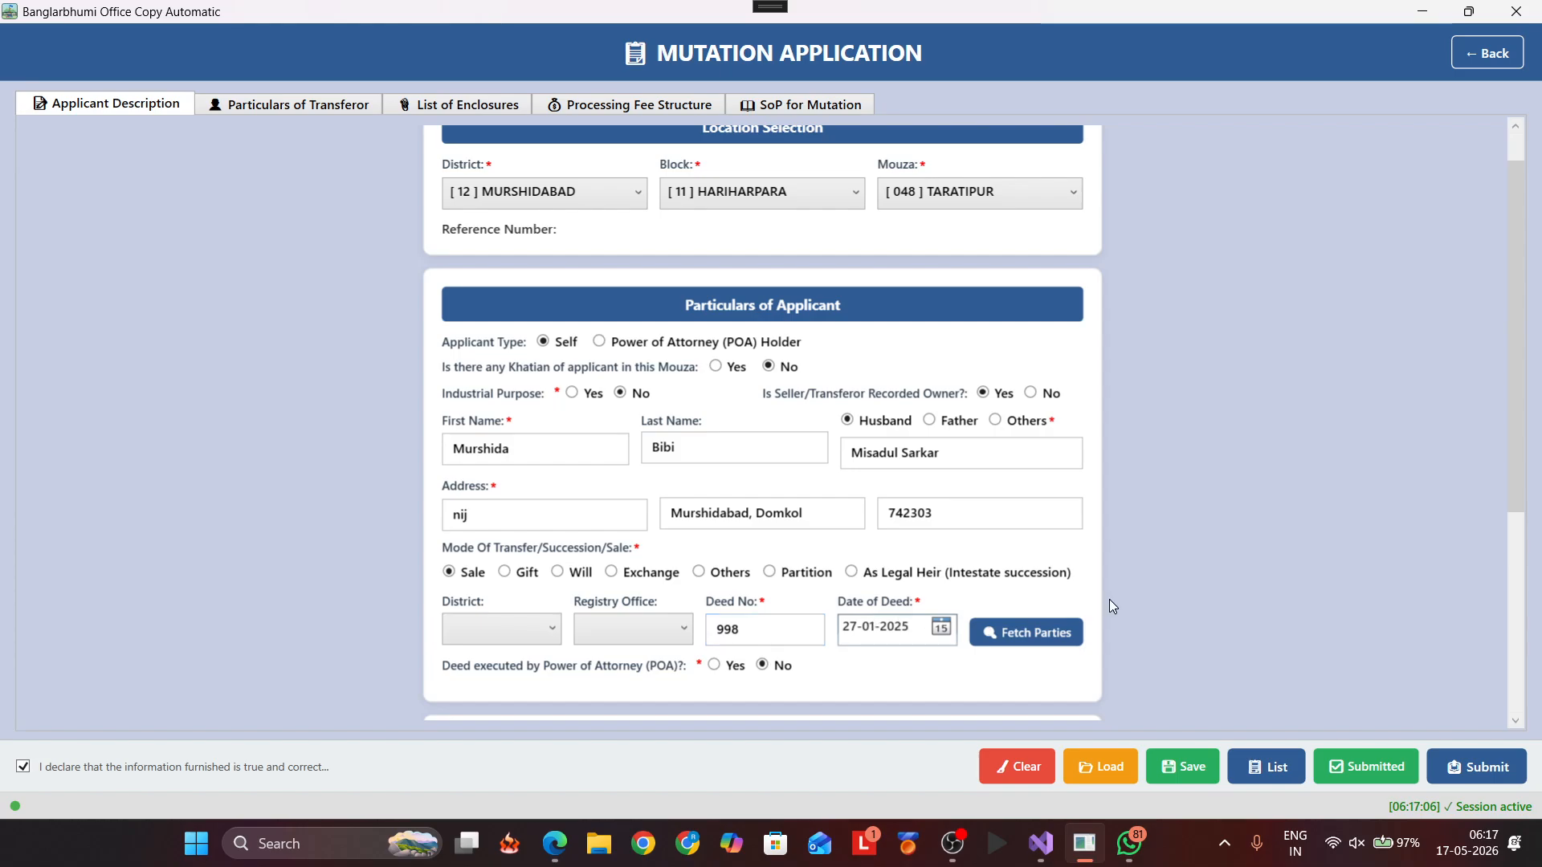
scroll(1153, 370, "up", 1)
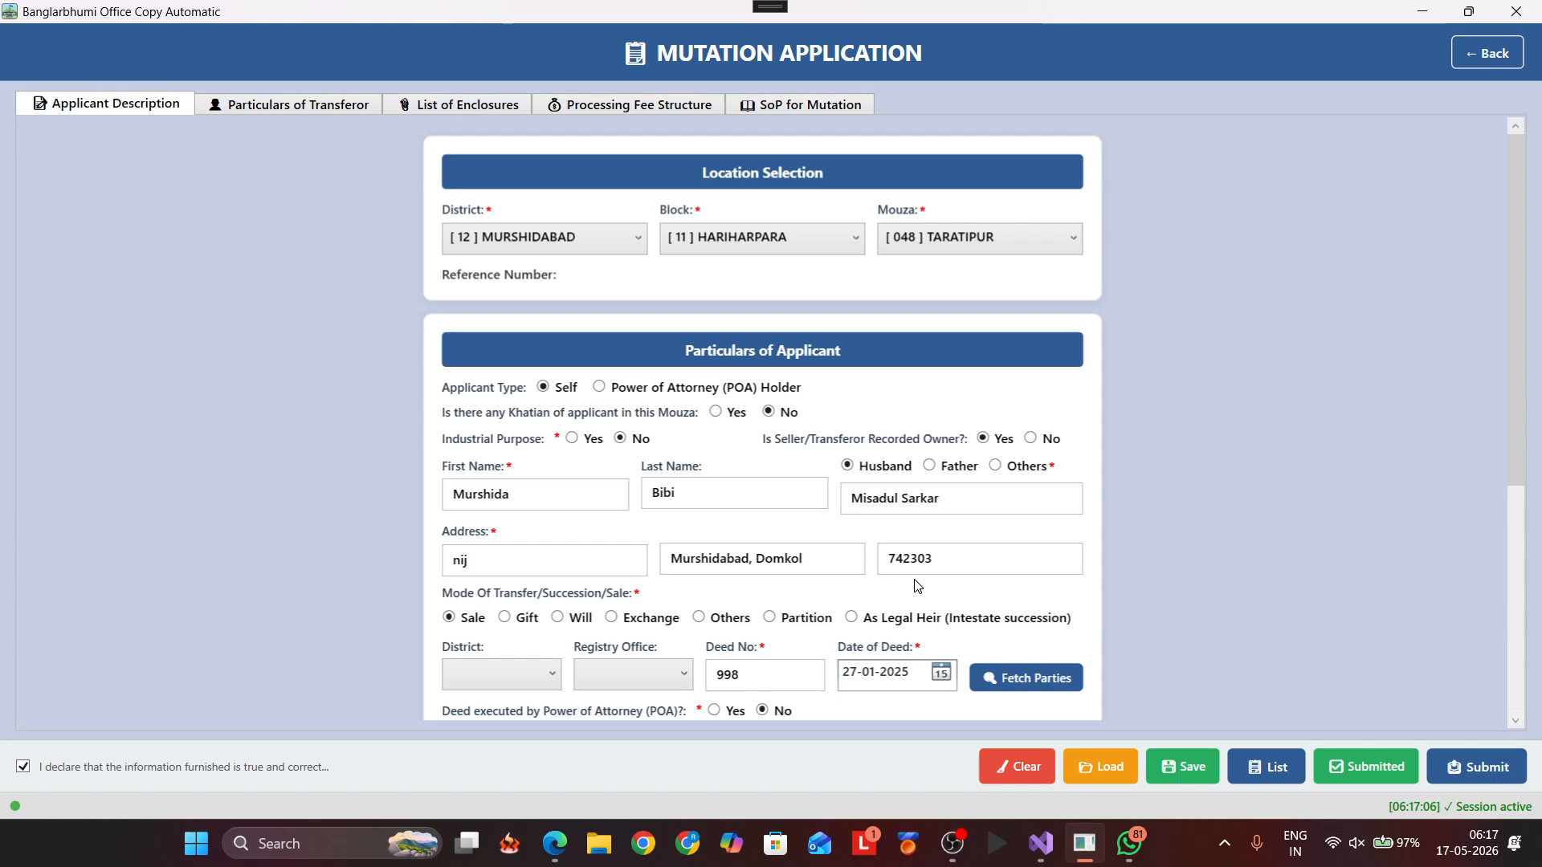
left_click(1000, 764)
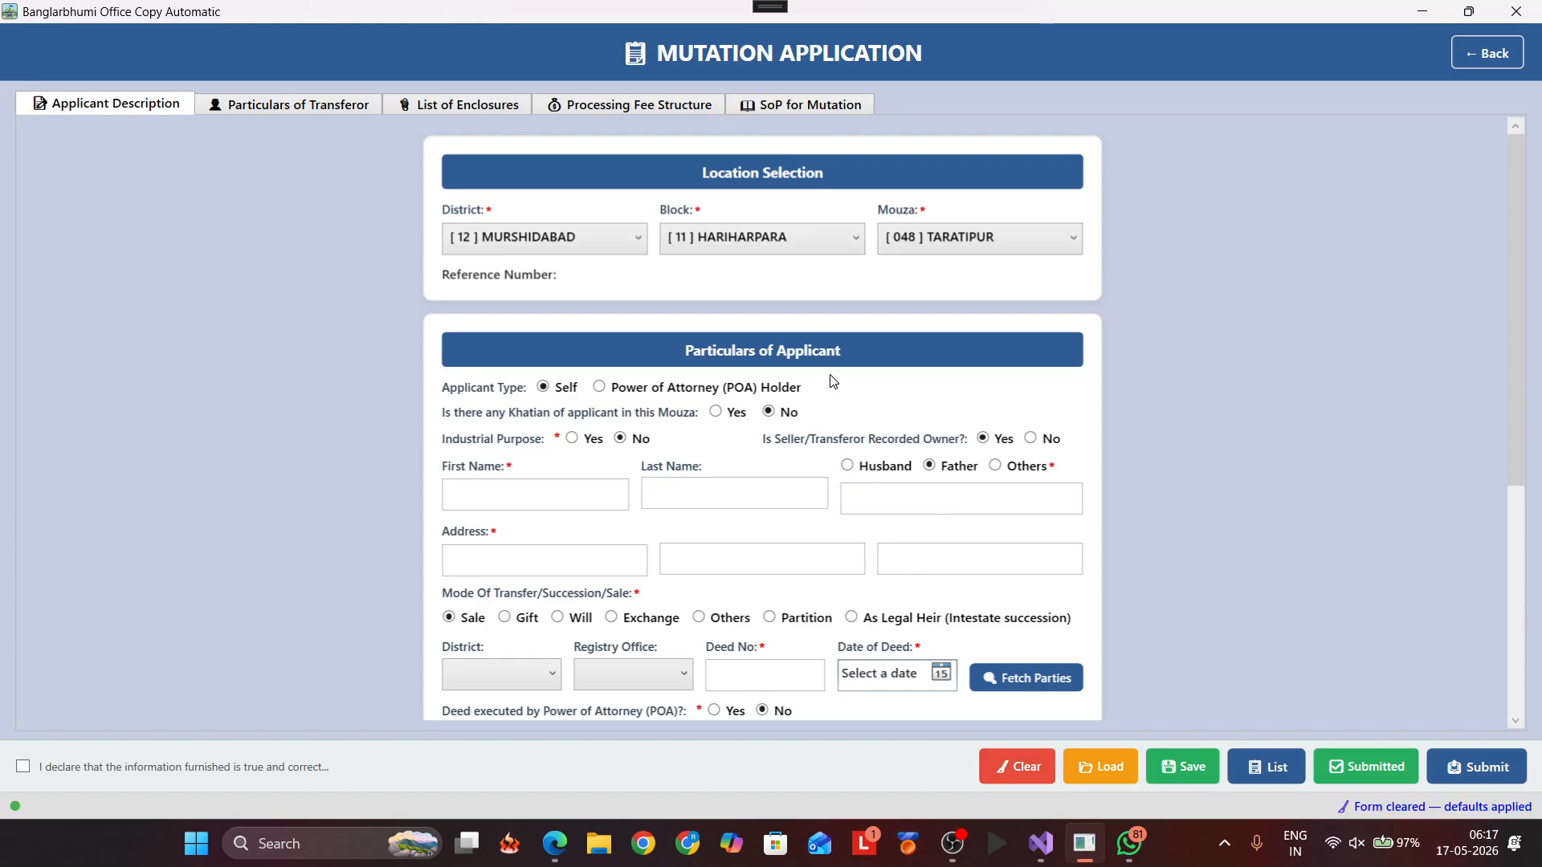
Mark Khatian as Yes, verify Khatian 1223 and load its owner details into the form.
left_click(716, 411)
left_click(886, 435)
type("122")
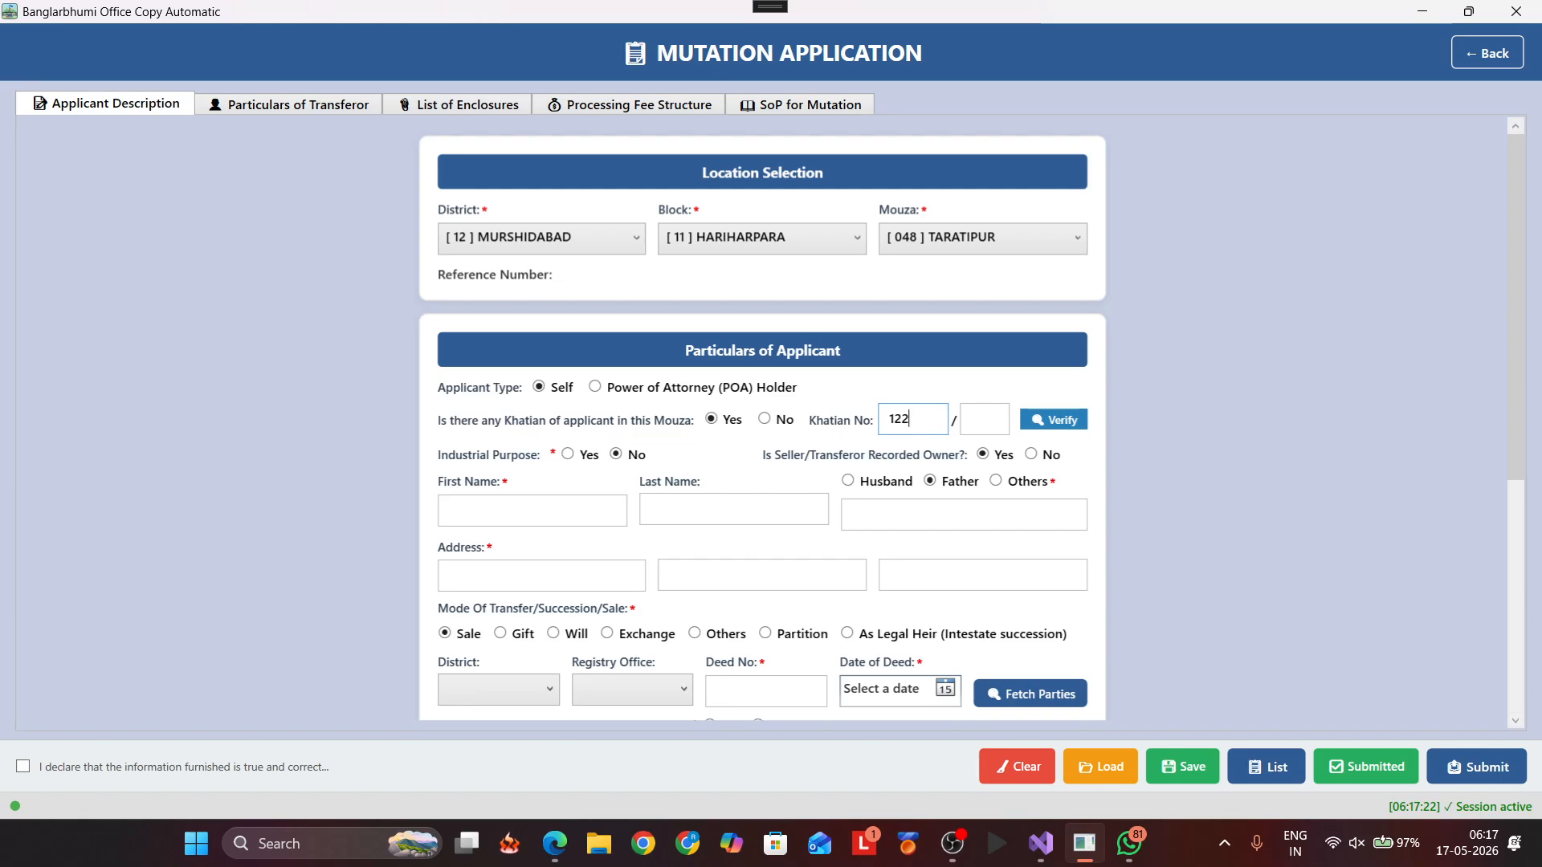
type("3")
left_click(1042, 429)
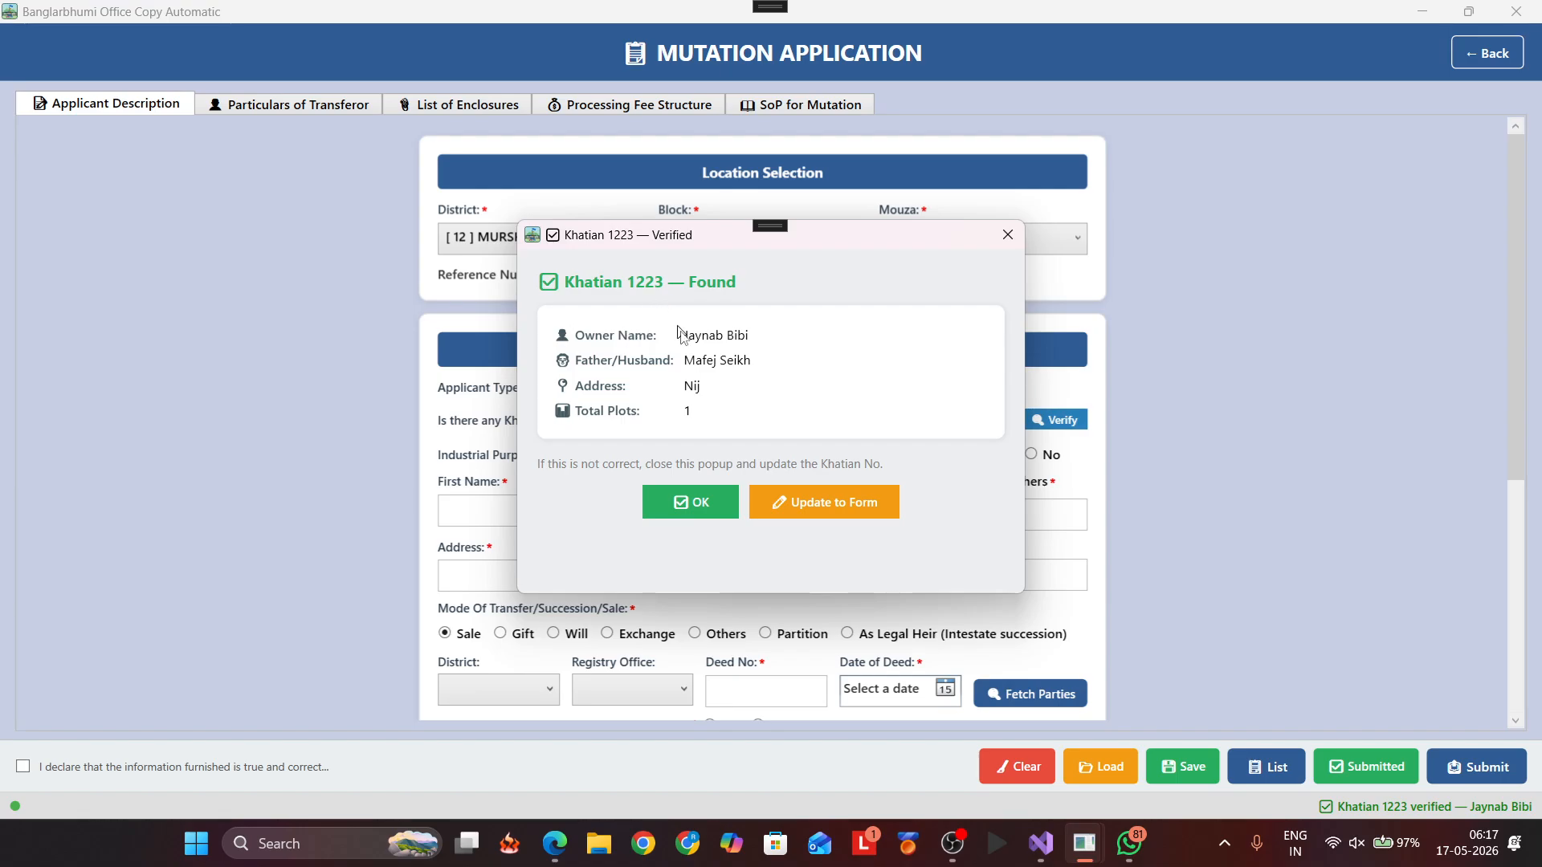
left_click(701, 503)
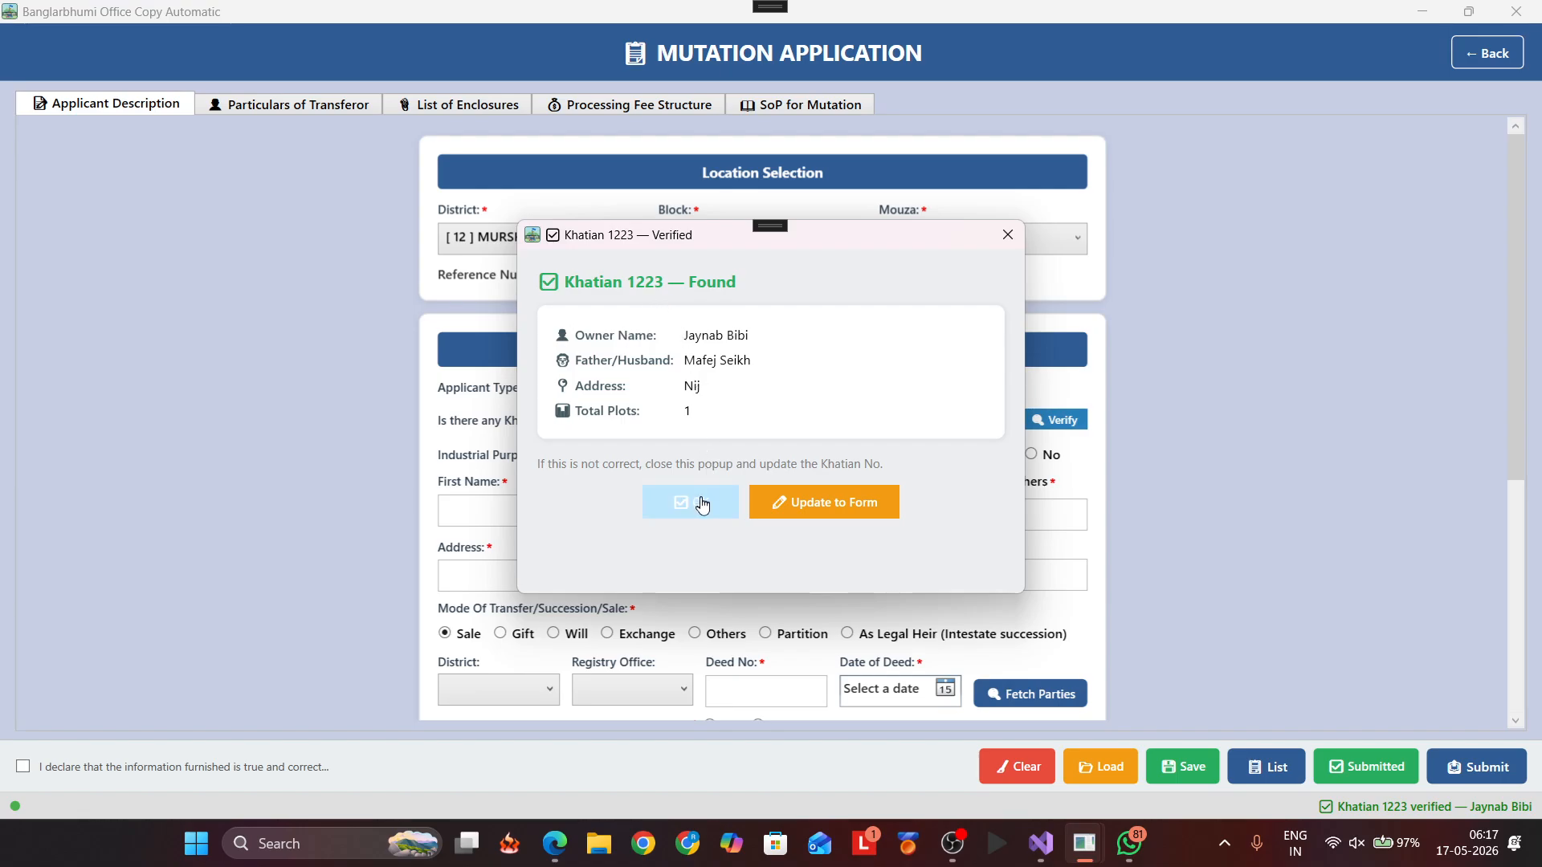
left_click(802, 512)
Empty the buyer's Mobile No field and return to the Apply For Office Copy page.
scroll(801, 512, "down", 3)
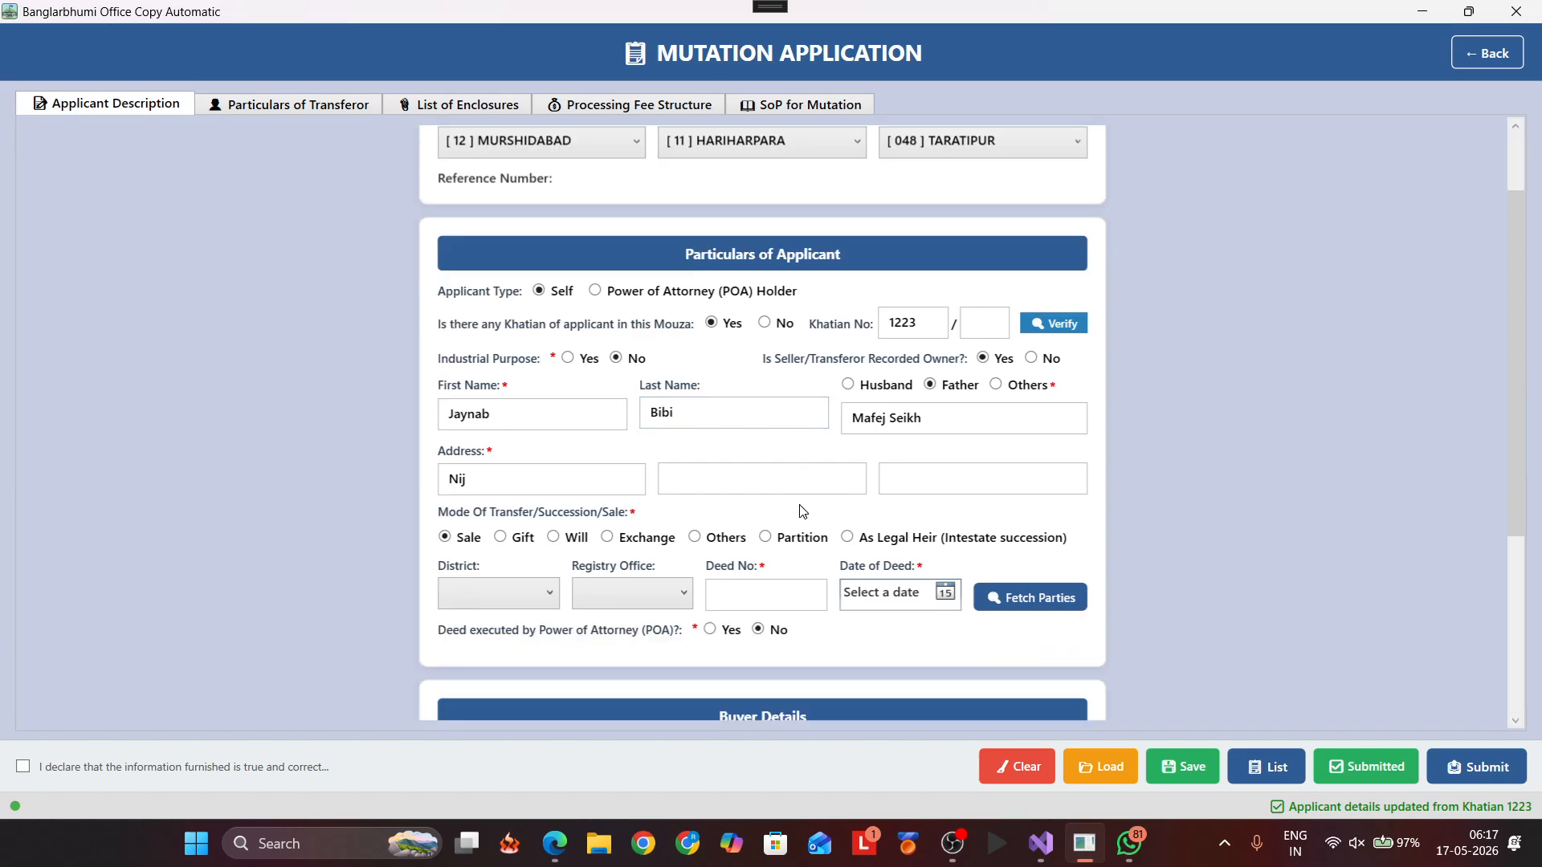
scroll(802, 511, "down", 3)
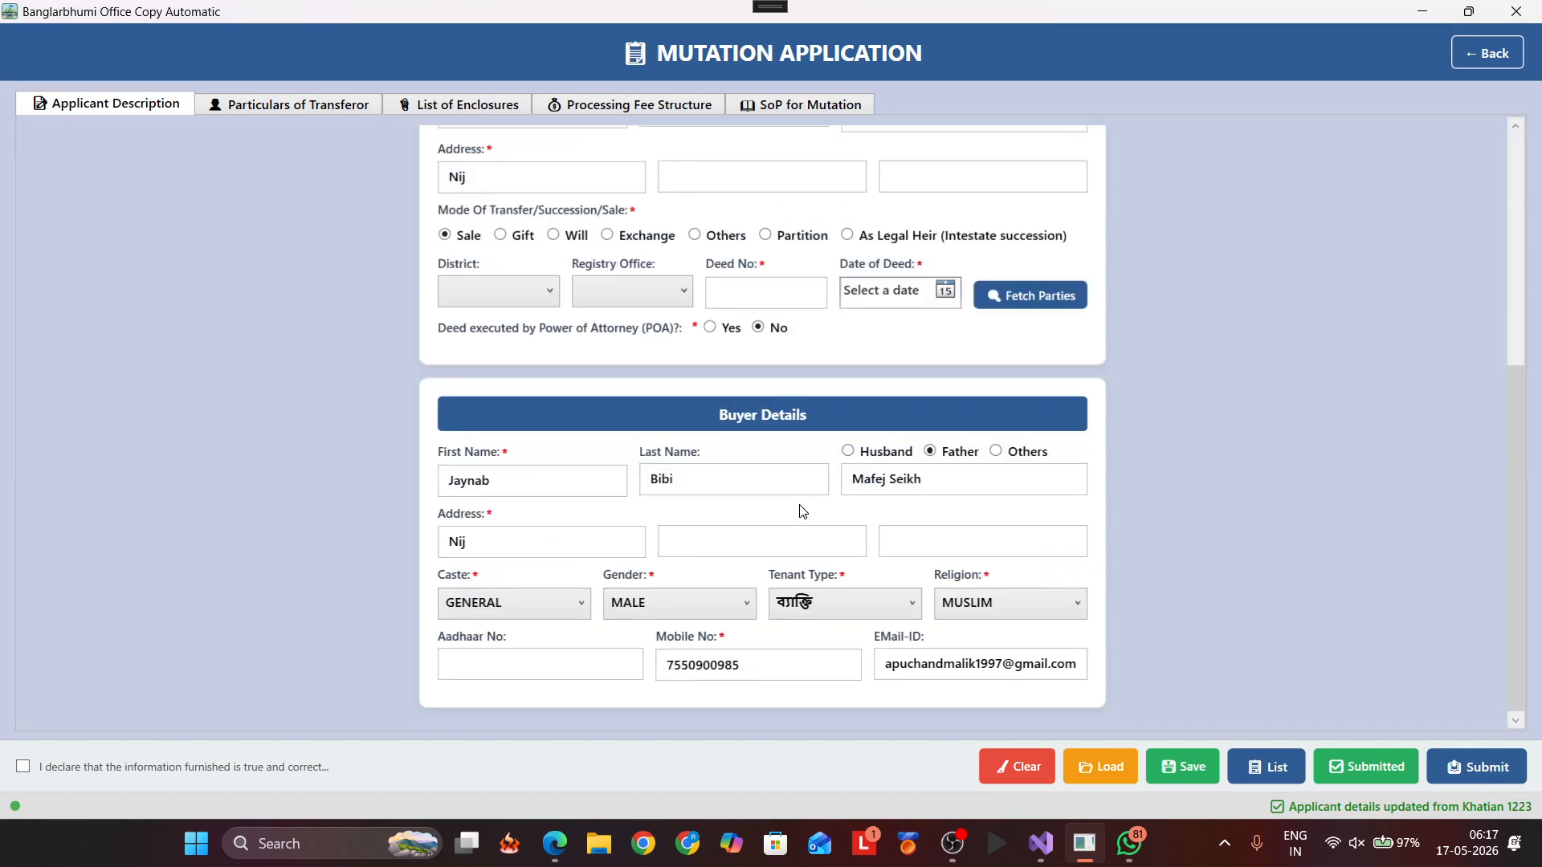
scroll(802, 511, "up", 4)
scroll(801, 511, "down", 4)
double_click(730, 661)
key("BackSpace")
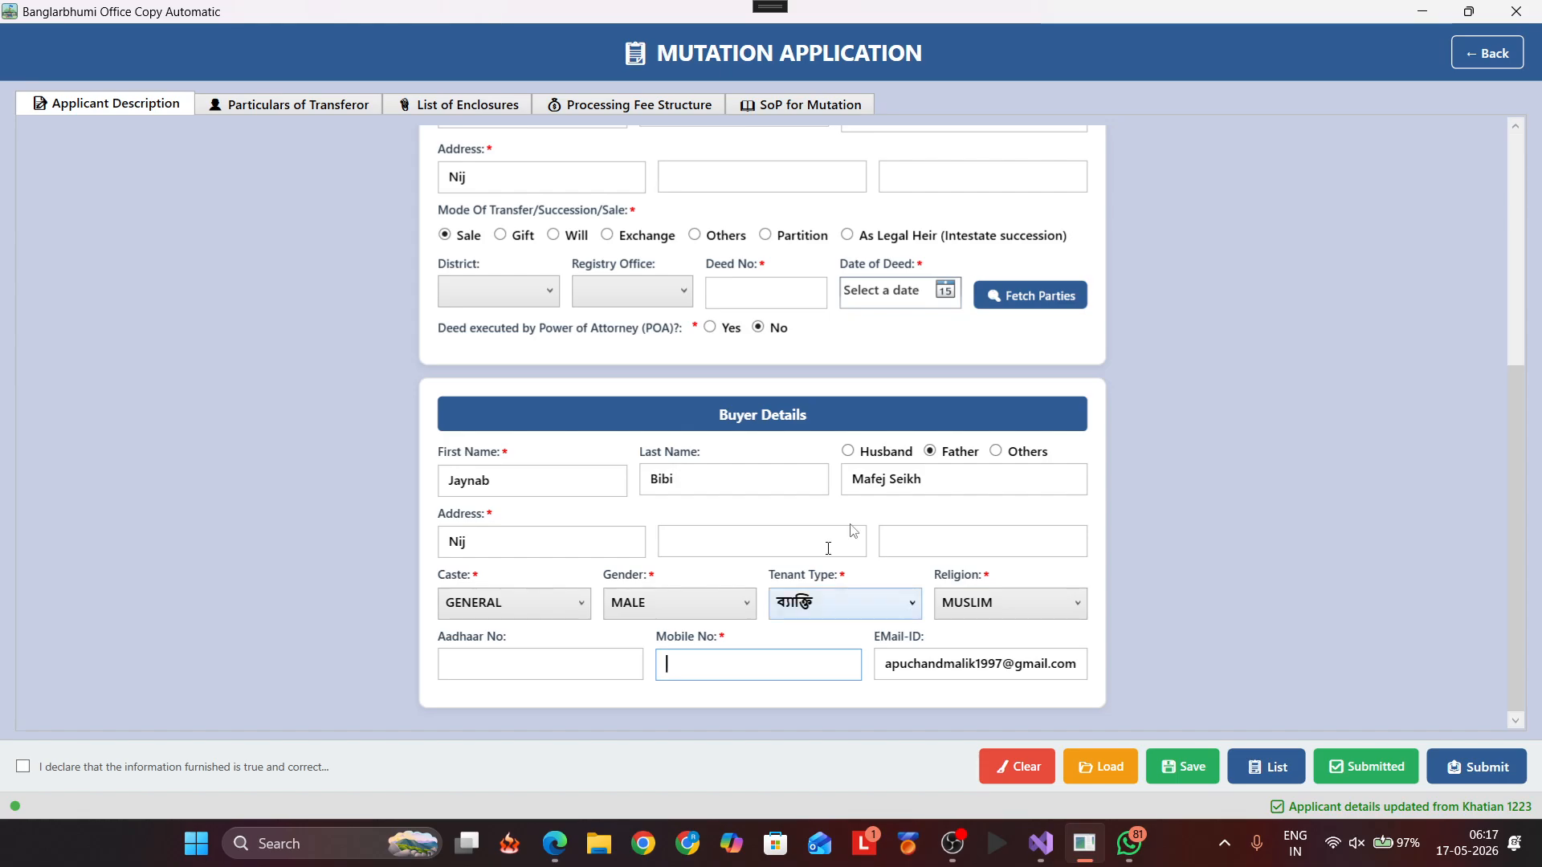
left_click(1487, 54)
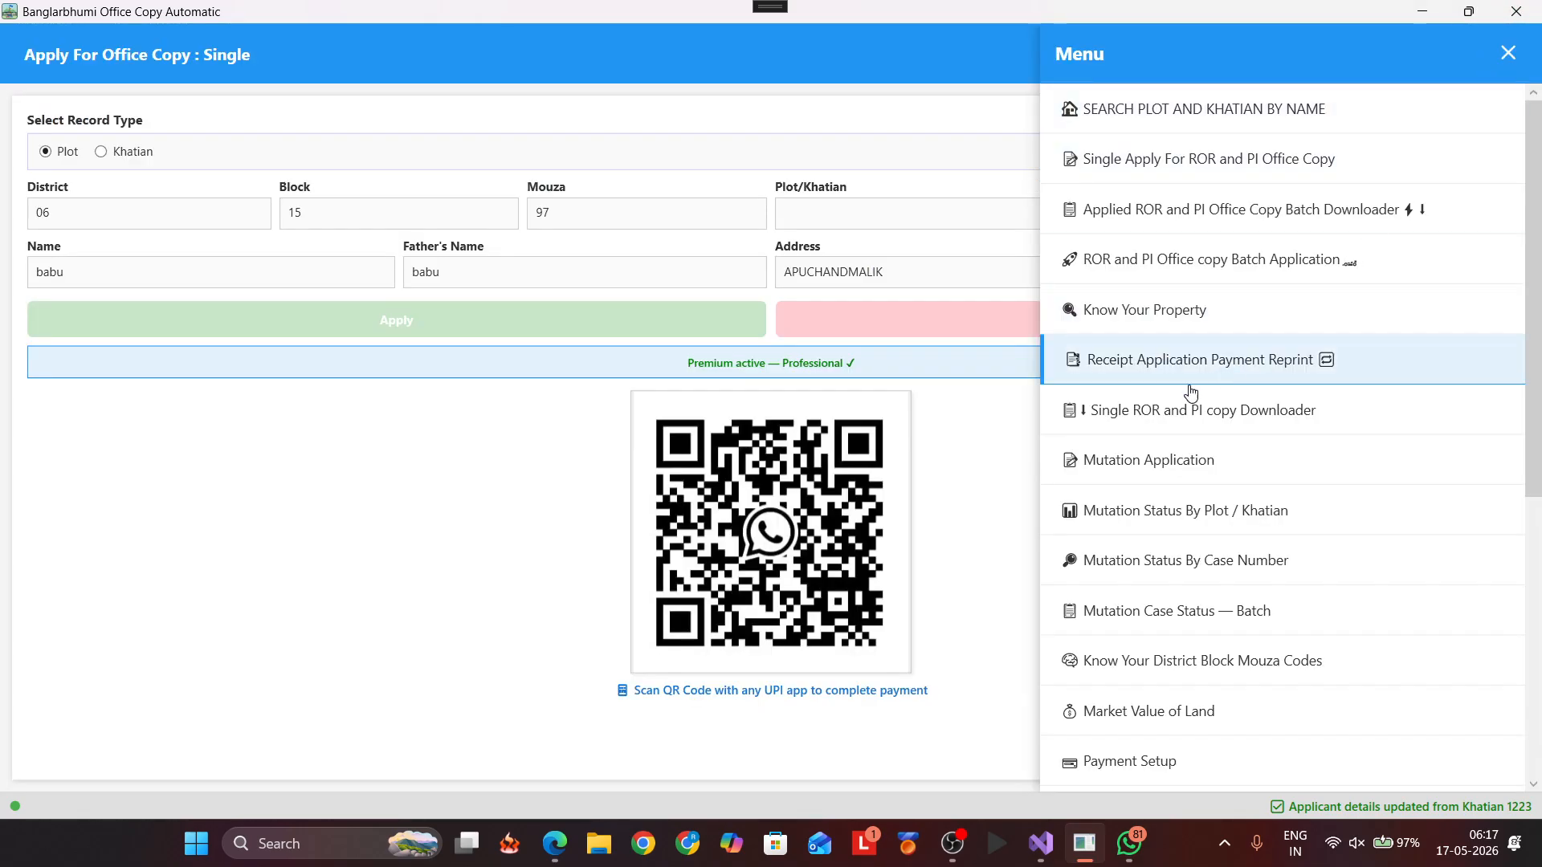